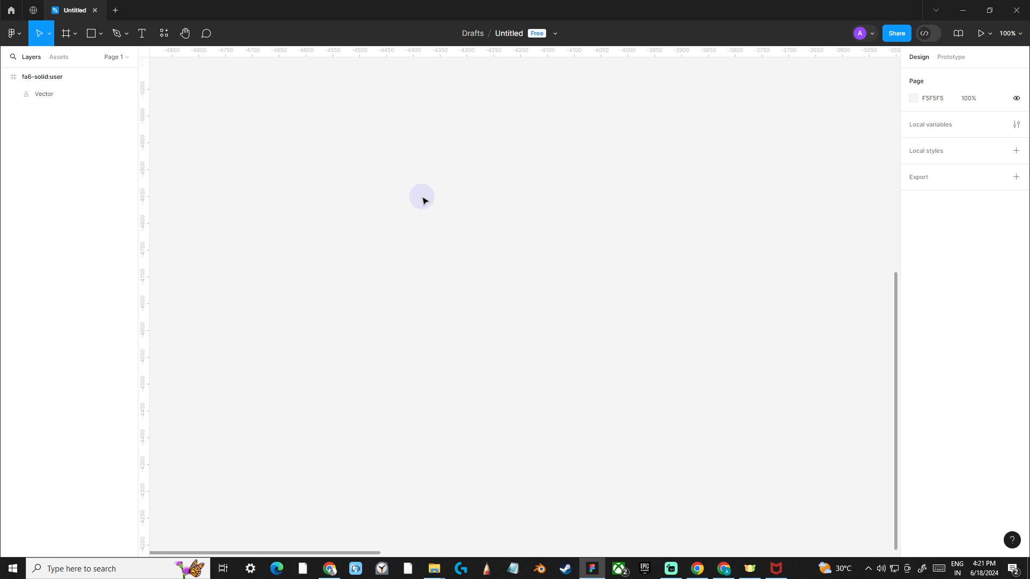
- Add a text layer reading "Name" on the empty canvas
key("t")
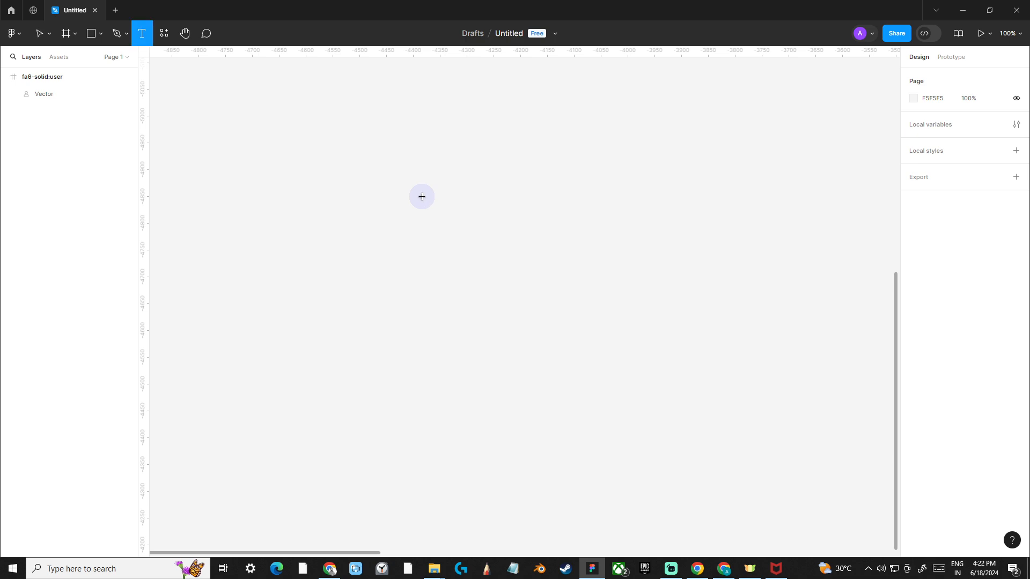
left_click(421, 197)
type("Name")
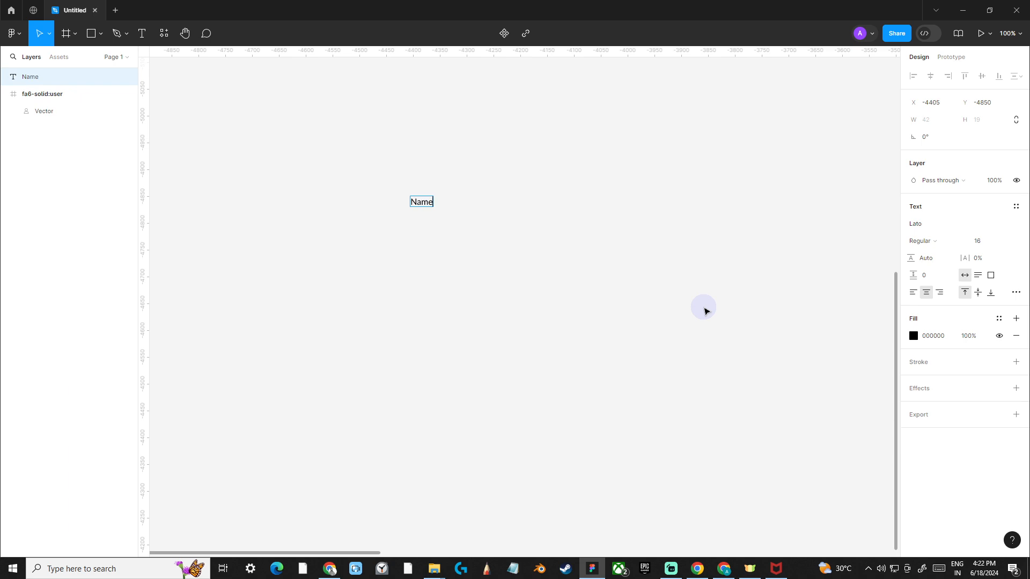
key("Escape")
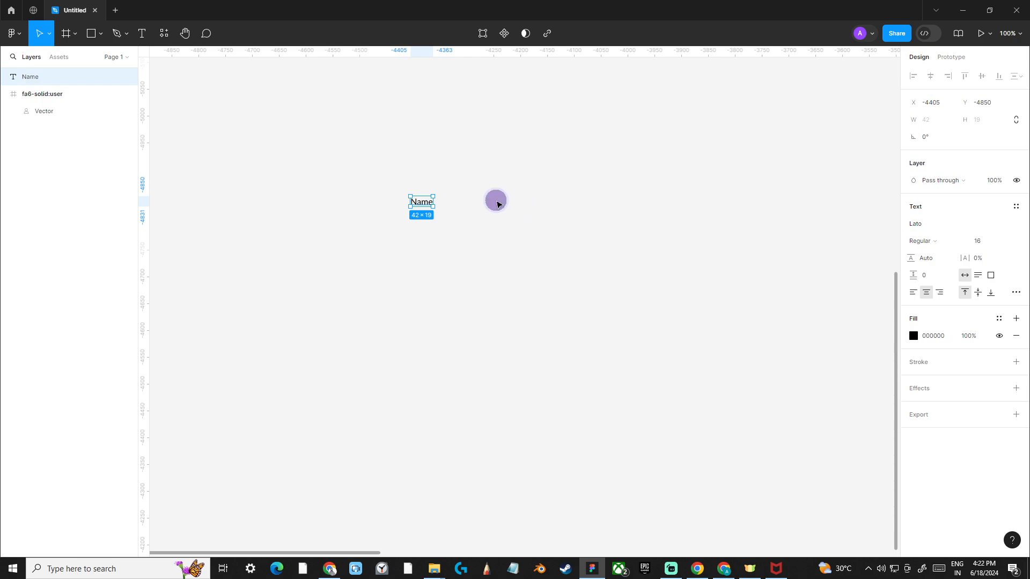
- Open the Iconify plugin and search the Material Symbols collection for "user"
right_click(494, 200)
mouse_move(526, 291)
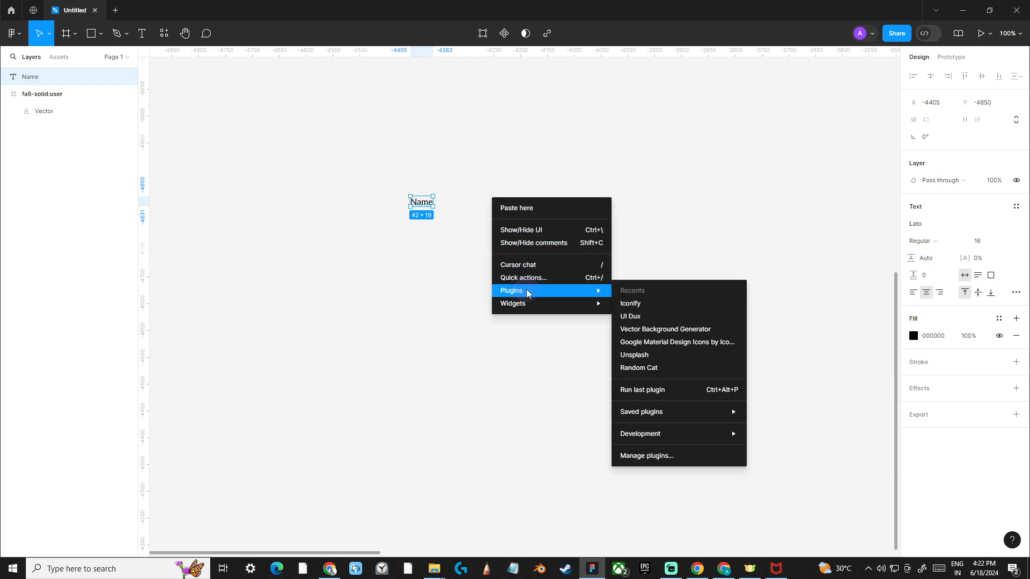
left_click(629, 305)
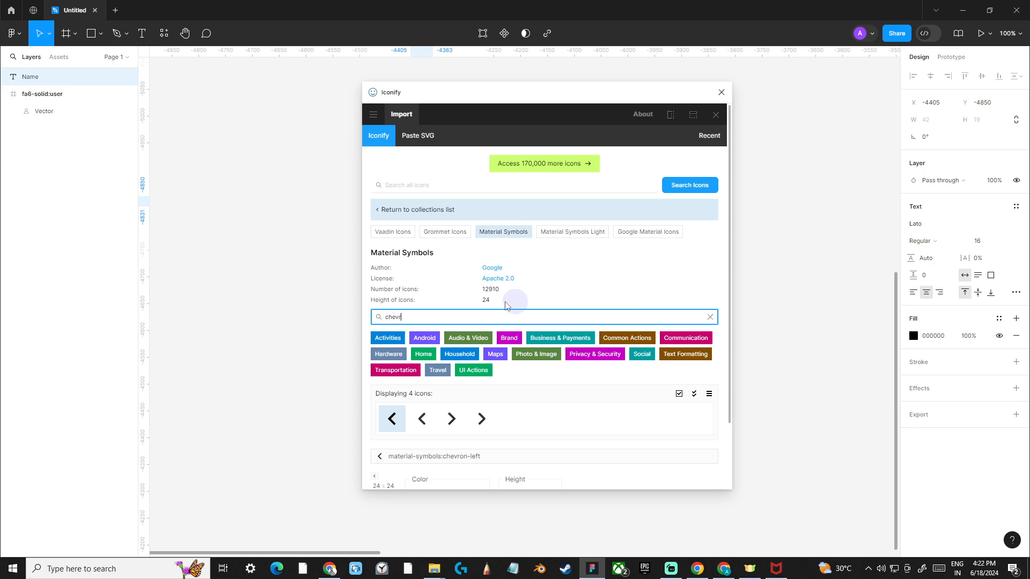
double_click(414, 316)
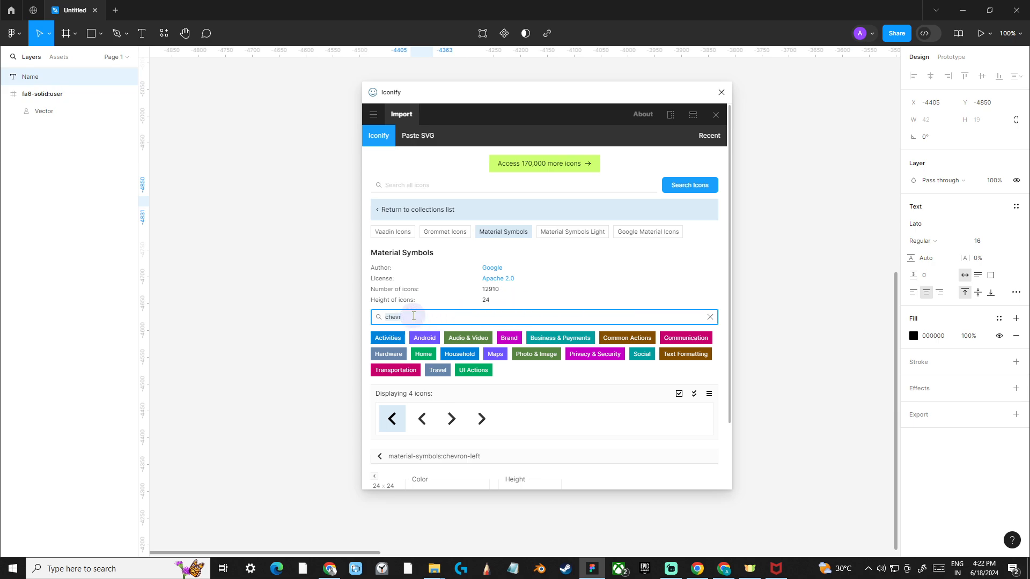
key("BackSpace")
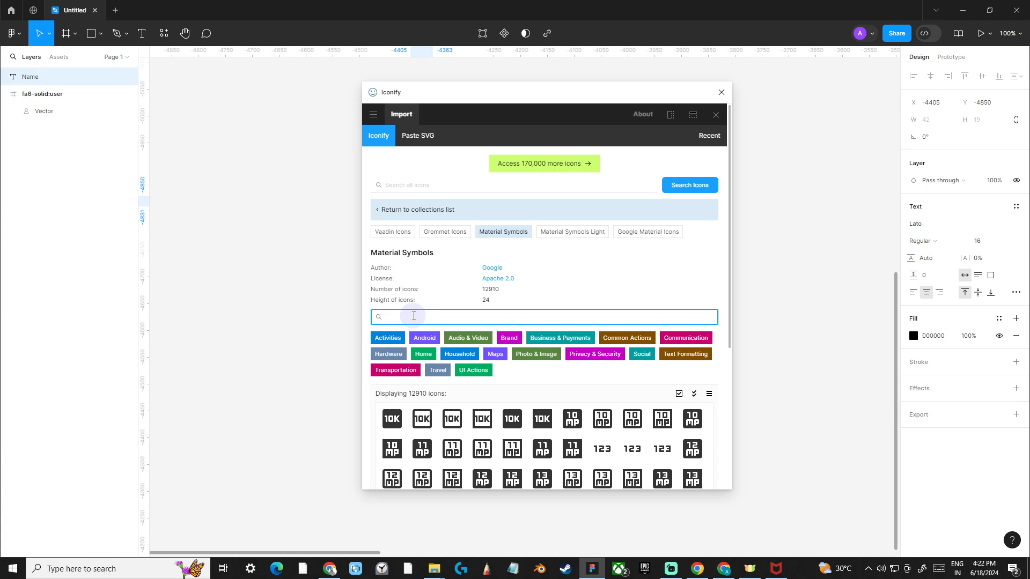
type("user")
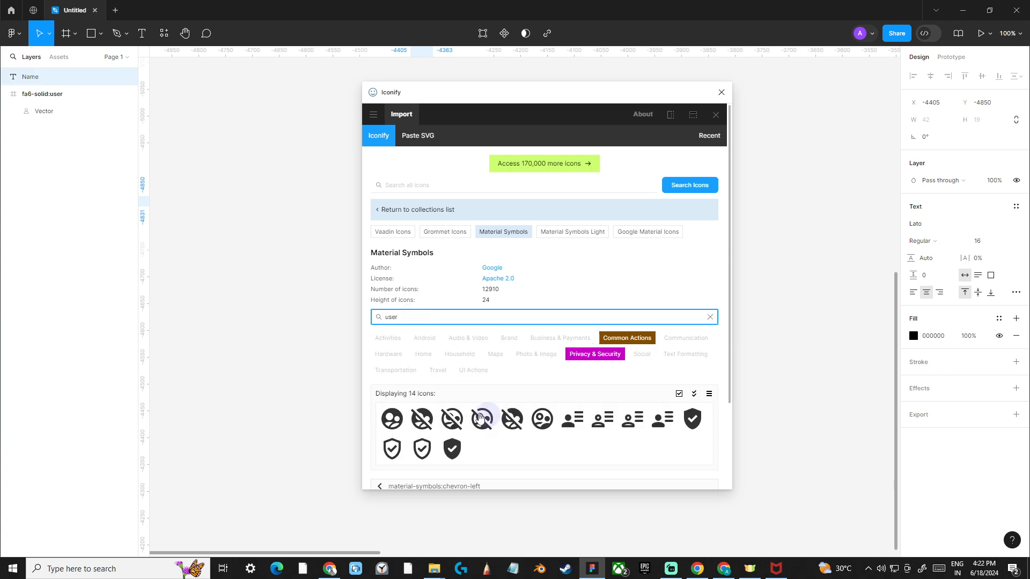
left_click(457, 416)
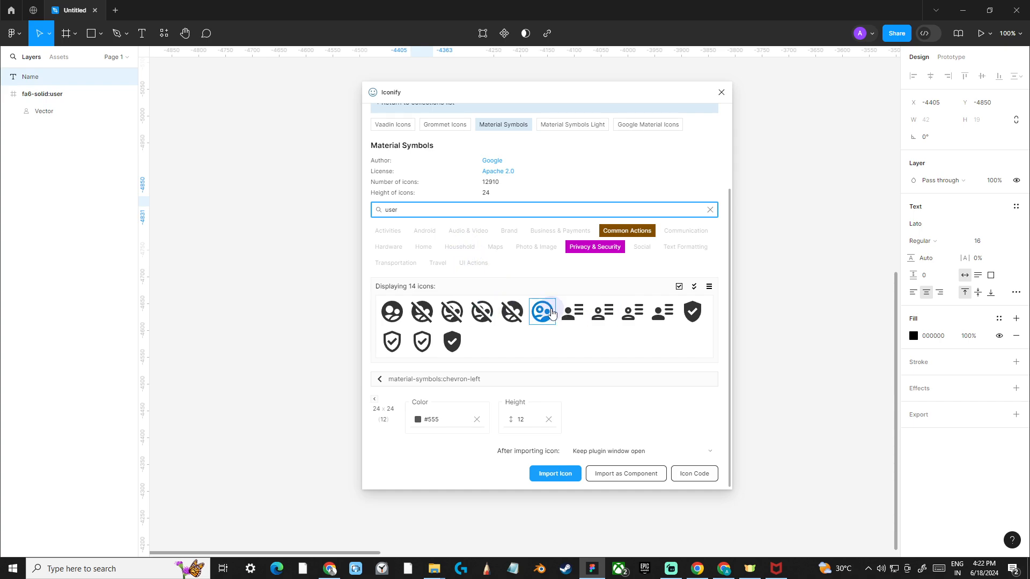
- Search the Material Symbols icons for "person" and select the filled person icon with multiple selection enabled
double_click(439, 214)
key("BackSpace")
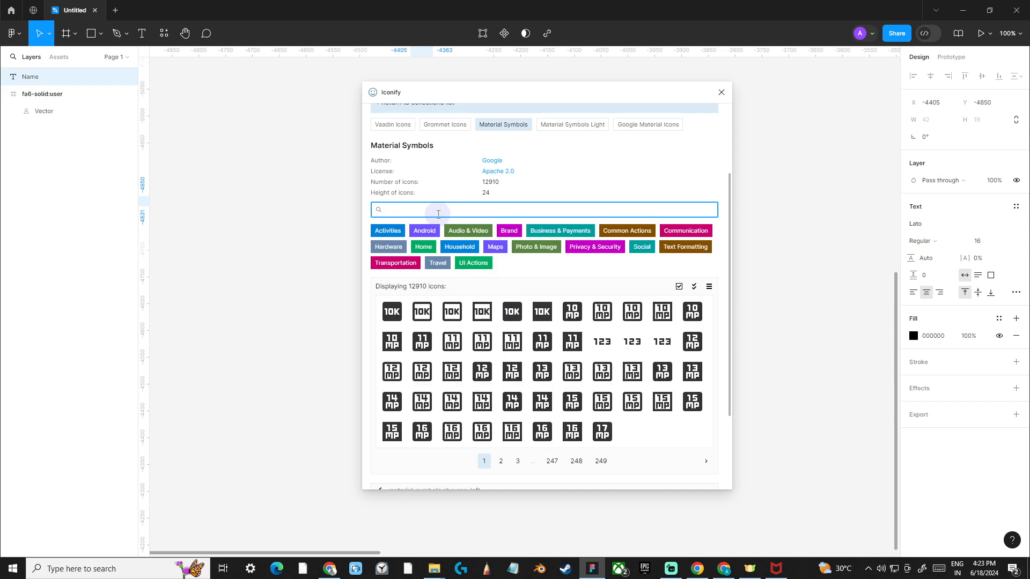
type("use")
key("BackSpace")
key("BackSpace")
key("BackSpace")
type("person")
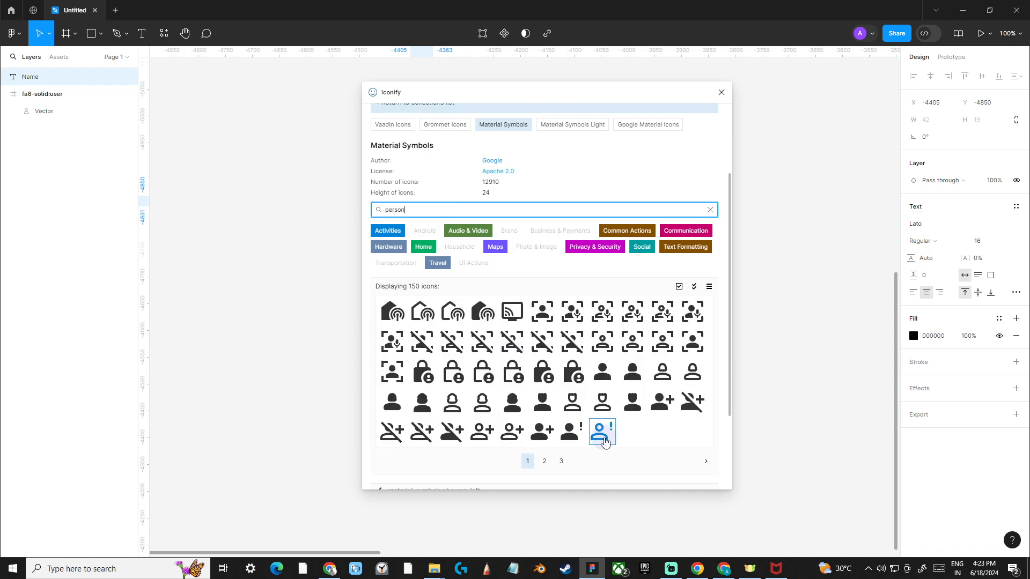
left_click(602, 374)
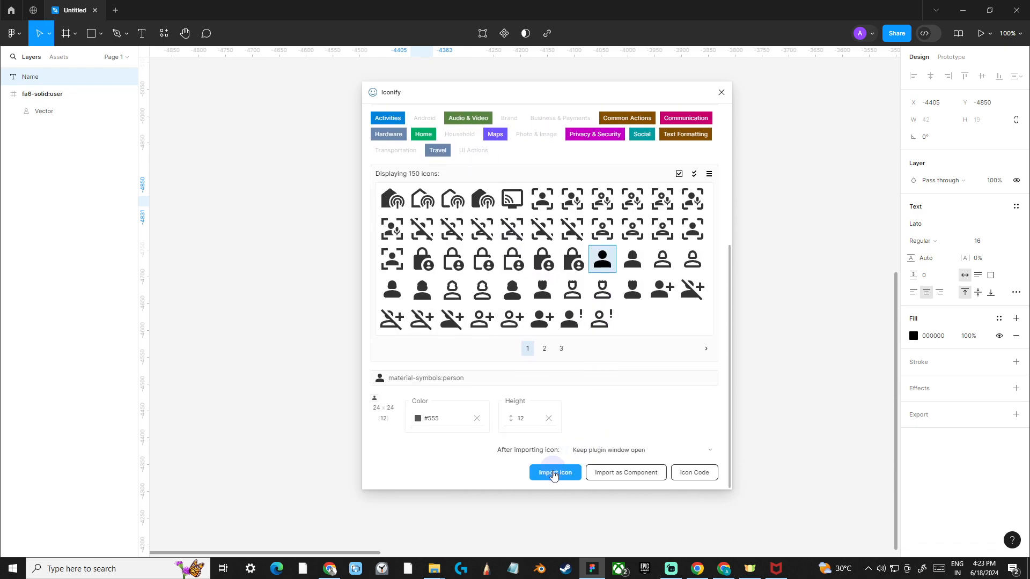
left_click(694, 174)
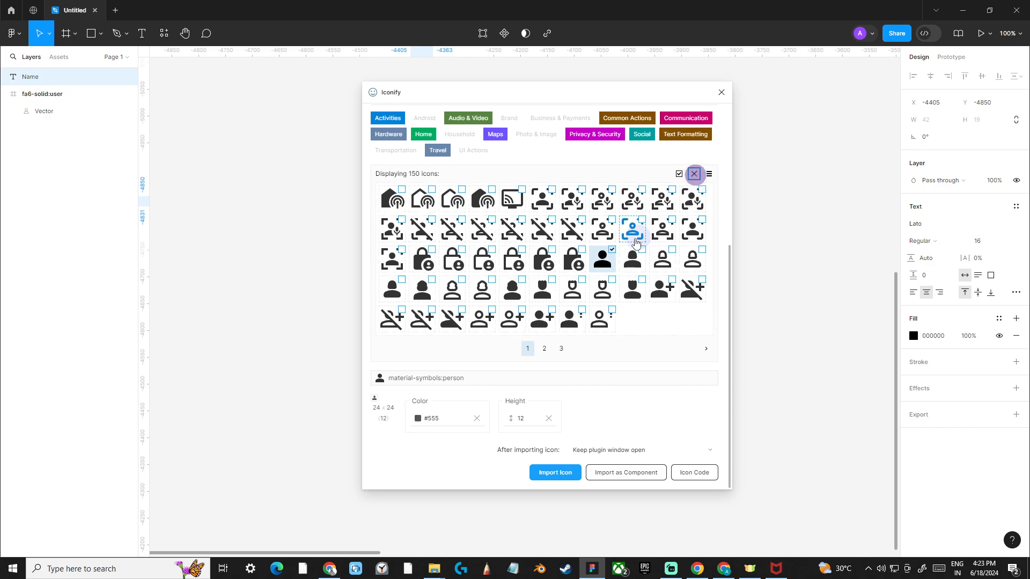
- Search the icons for "phone" and add the perm-phone-msg icon to the selection
scroll(433, 280, "up", 3)
double_click(436, 260)
type("phone")
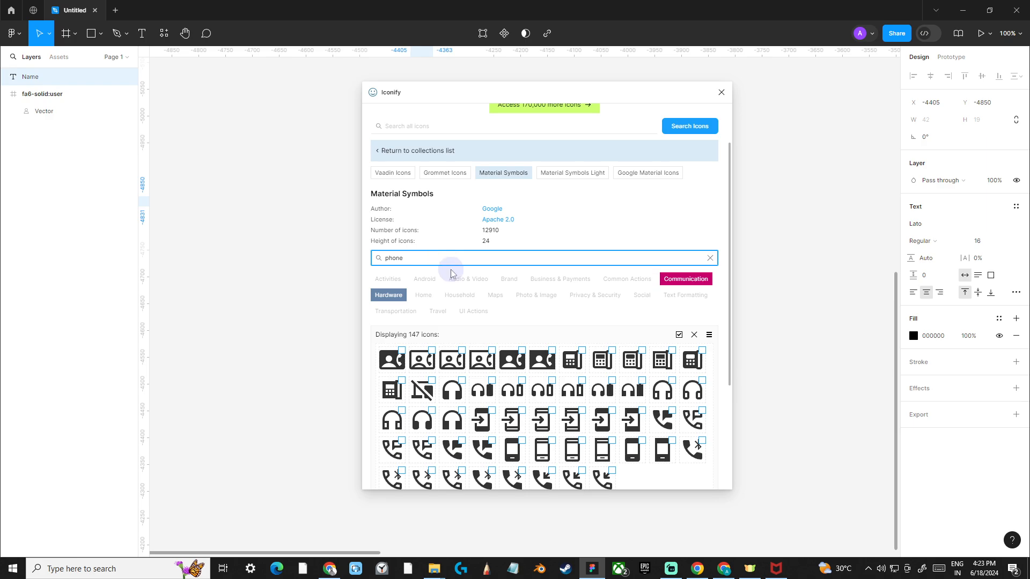
scroll(511, 406, "down", 2)
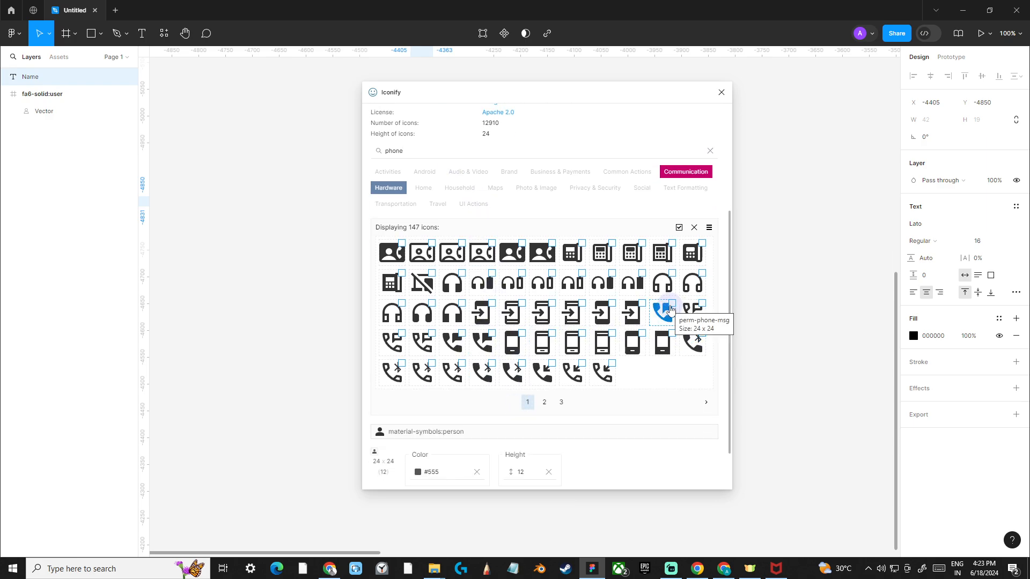
left_click(671, 311)
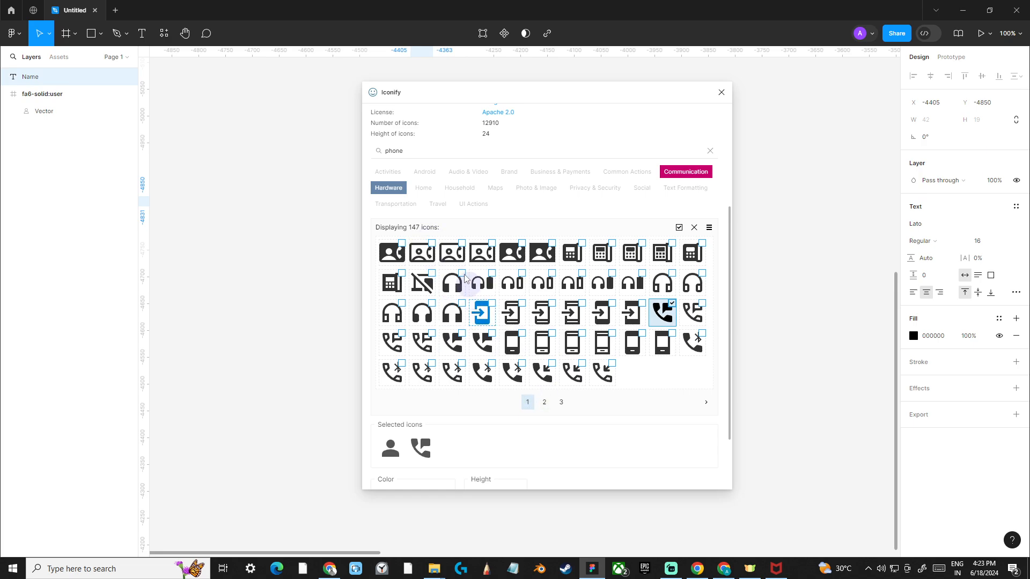
- Search the icons for "email" and add the second @ icon to the selection
scroll(461, 284, "up", 3)
double_click(440, 258)
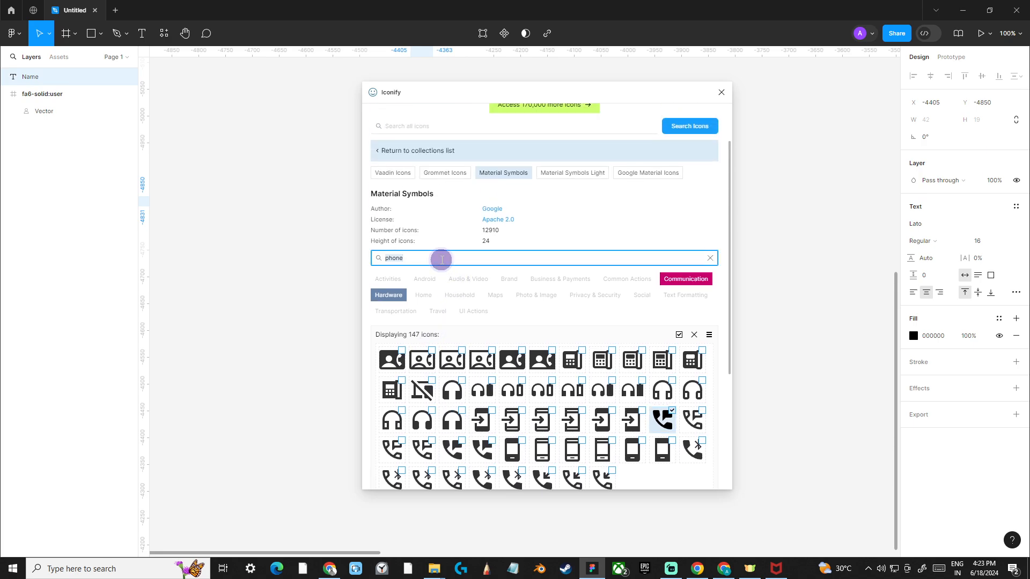
type("email")
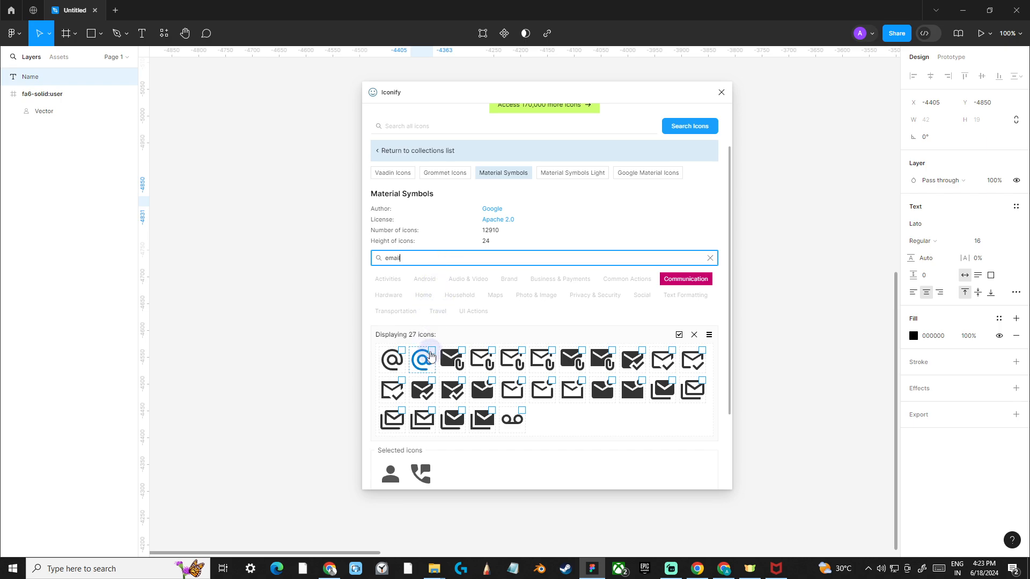
left_click(430, 355)
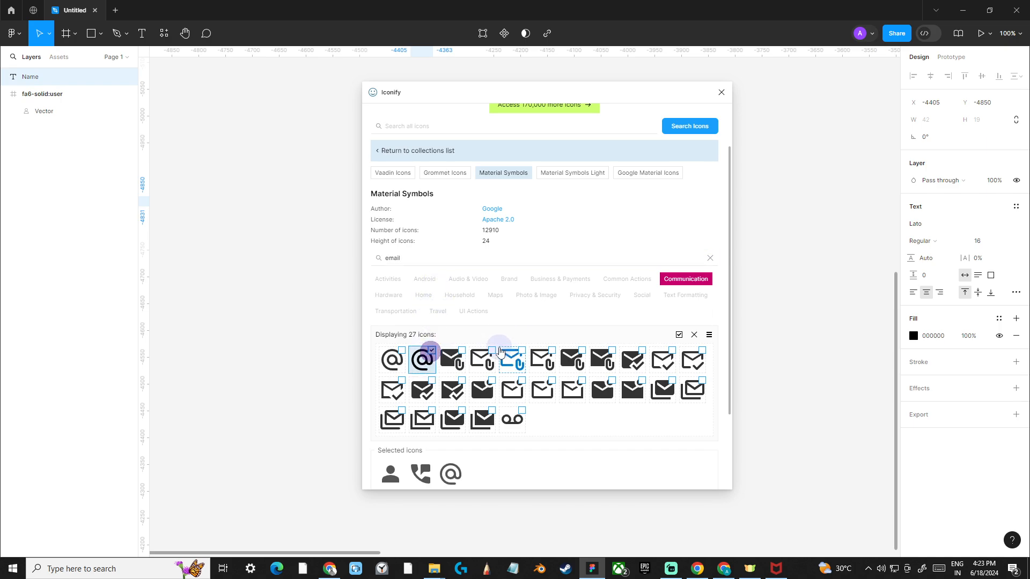
- Import the three selected icons at height 12 with color #555 and close the plugin
scroll(518, 365, "down", 2)
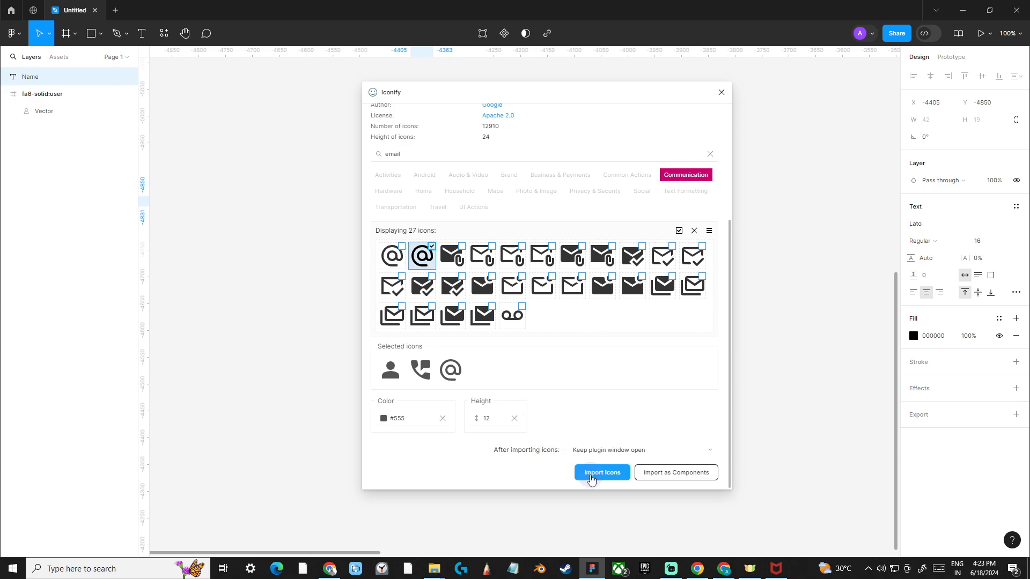
left_click(592, 478)
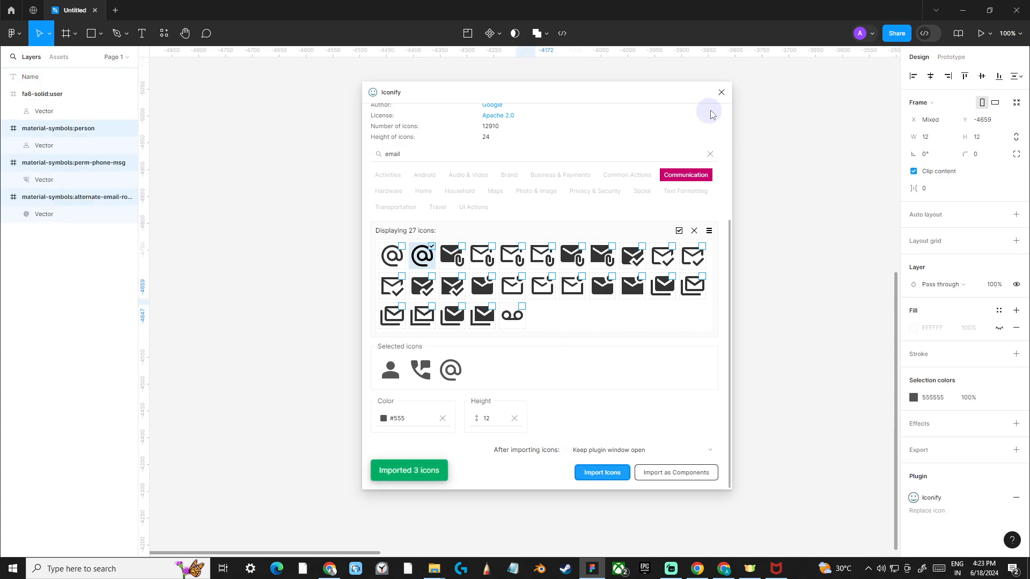
left_click(721, 94)
- Move the three imported icons together to the empty area left of the Name text and deselect them
scroll(542, 304, "up", 5, "ctrl")
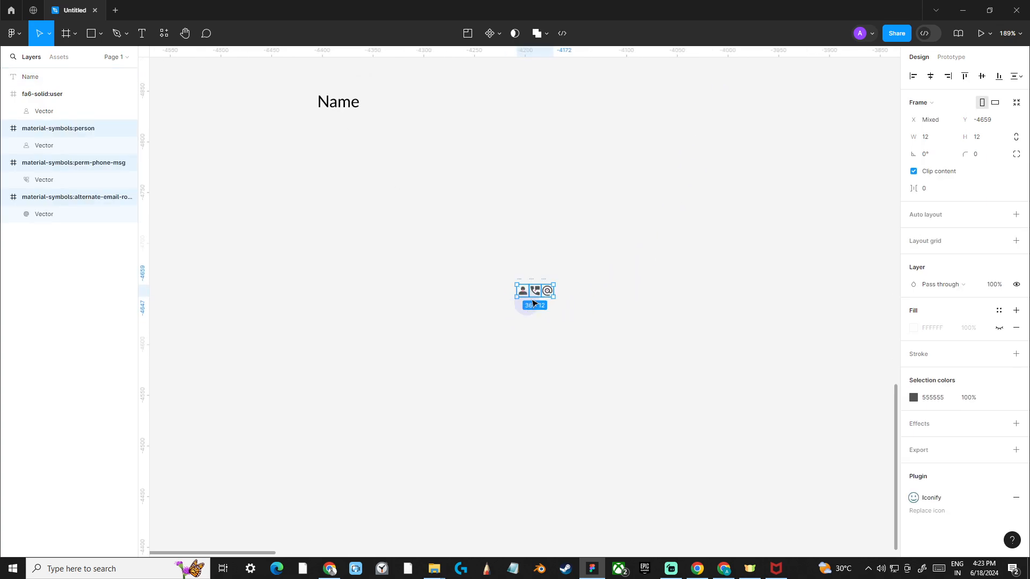
scroll(537, 297, "up", 2, "ctrl")
scroll(518, 224, "down", 4, "ctrl")
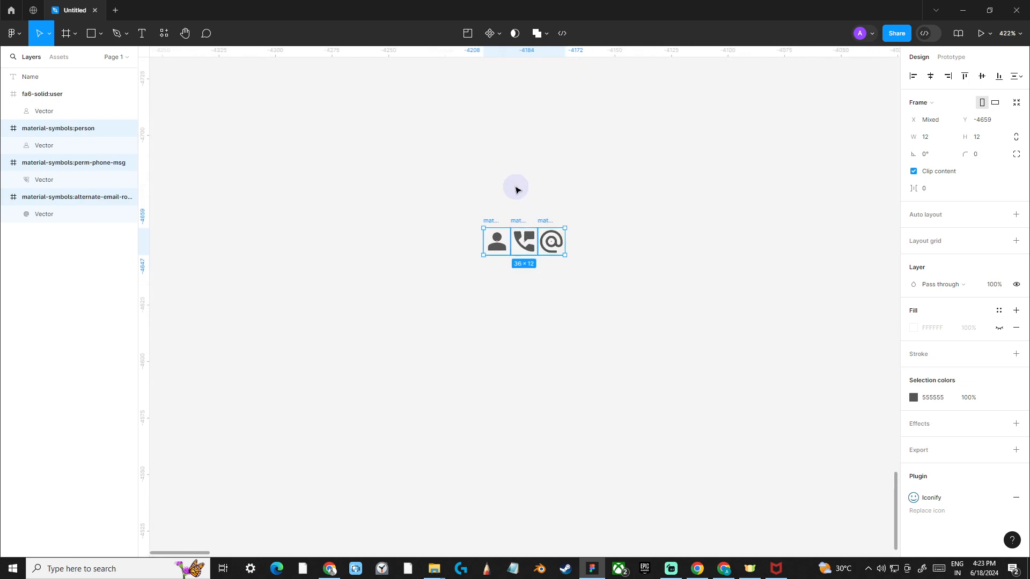
left_click_drag(515, 188, 621, 335)
scroll(595, 340, "down", 6)
left_click_drag(573, 295, 589, 331)
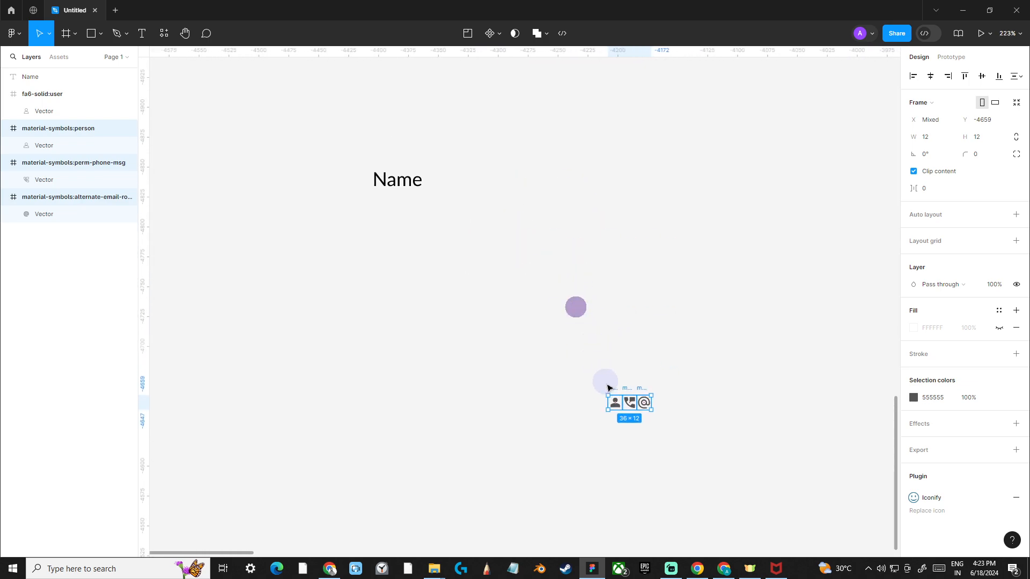
left_click_drag(612, 391, 253, 171)
scroll(253, 170, "up", 2)
left_click(305, 153)
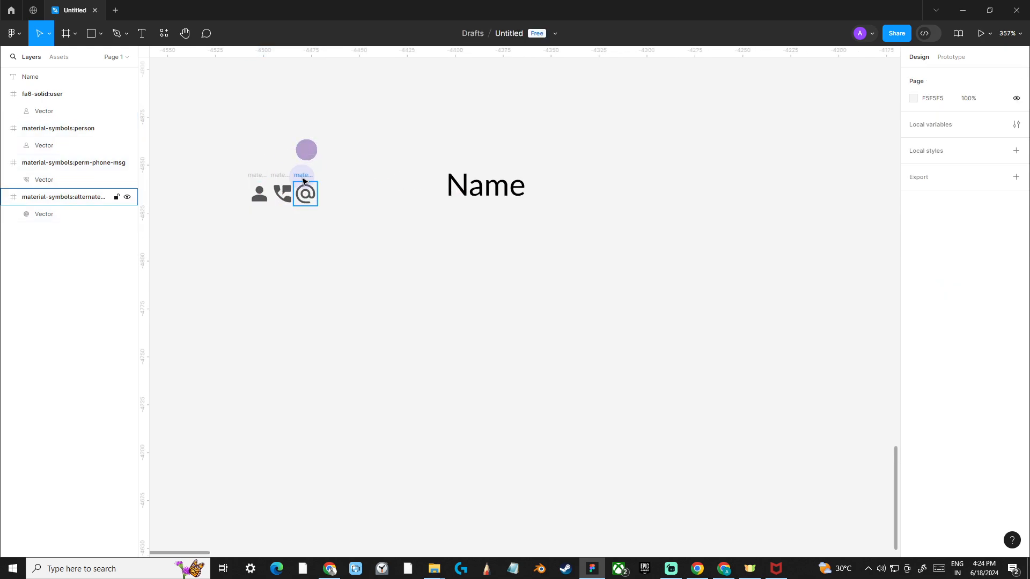
left_click(304, 180)
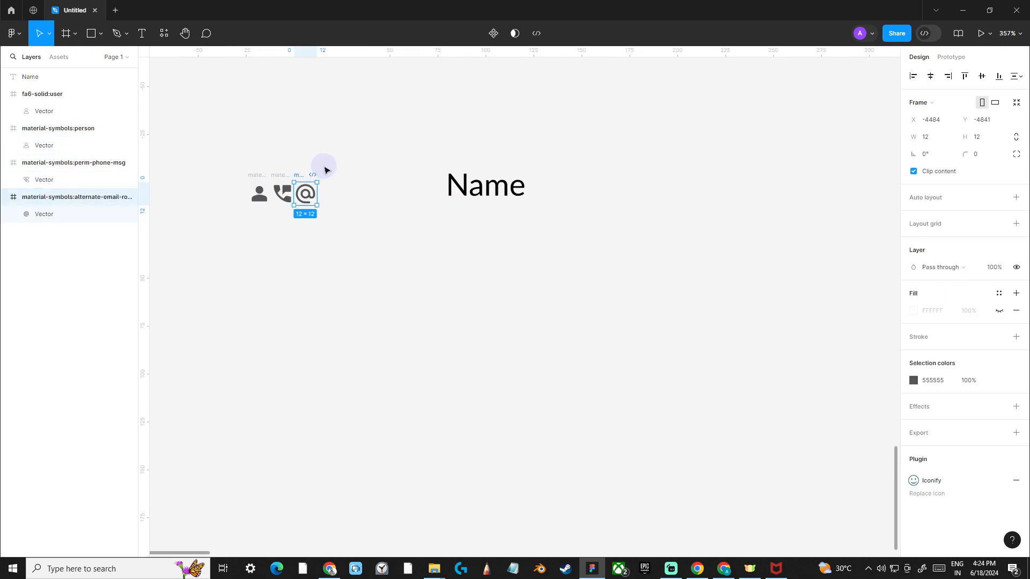
left_click(324, 166)
- Wrap the Name text in an auto layout frame and rename the frame "Input"
left_click(482, 185)
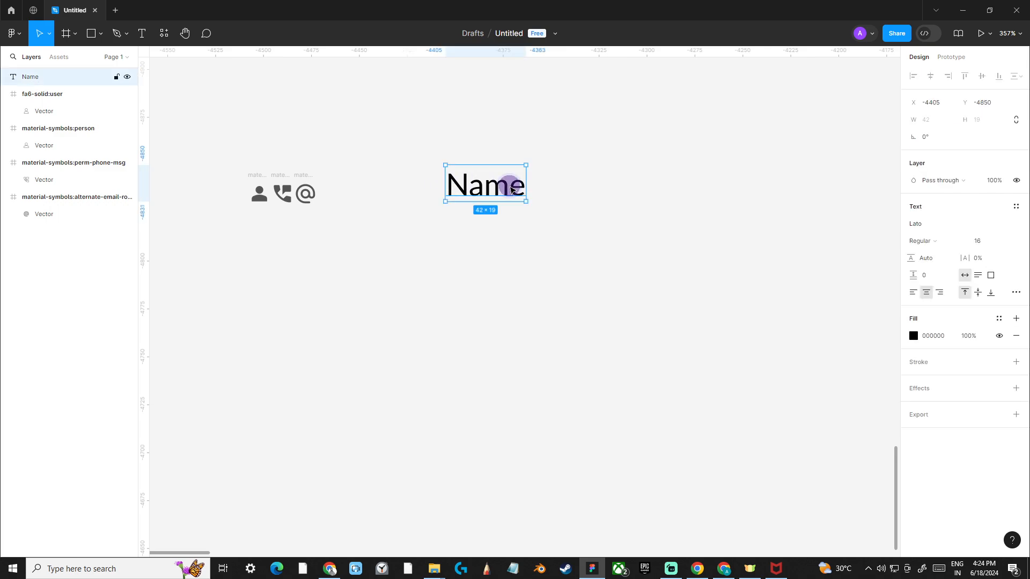
scroll(562, 201, "up", 3)
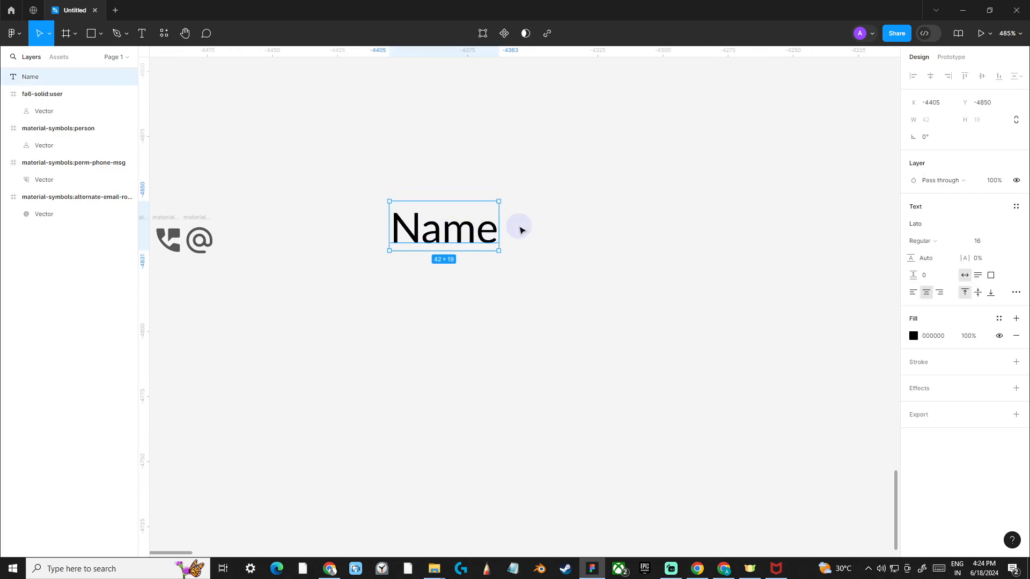
key("shift+a")
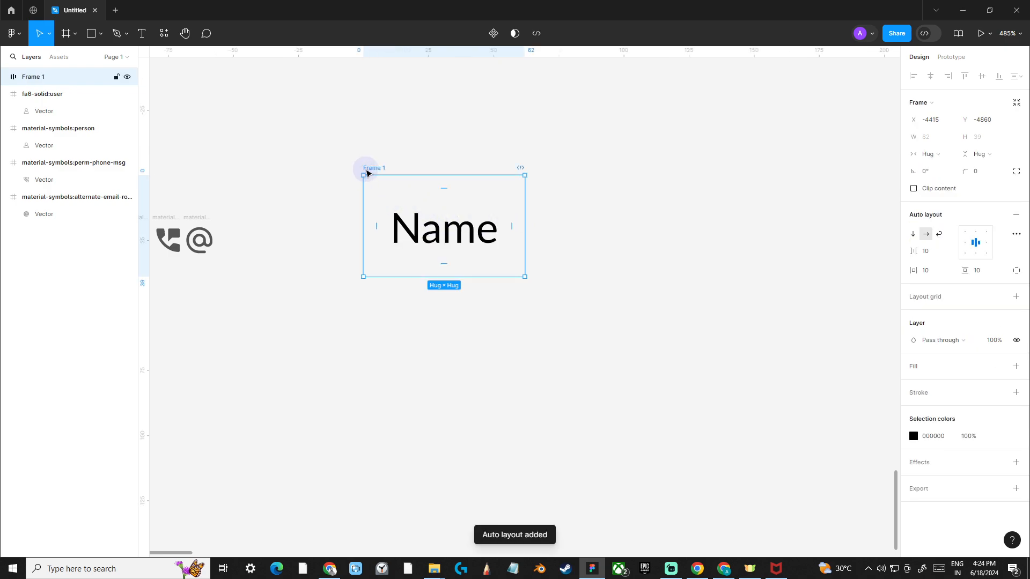
double_click(366, 169)
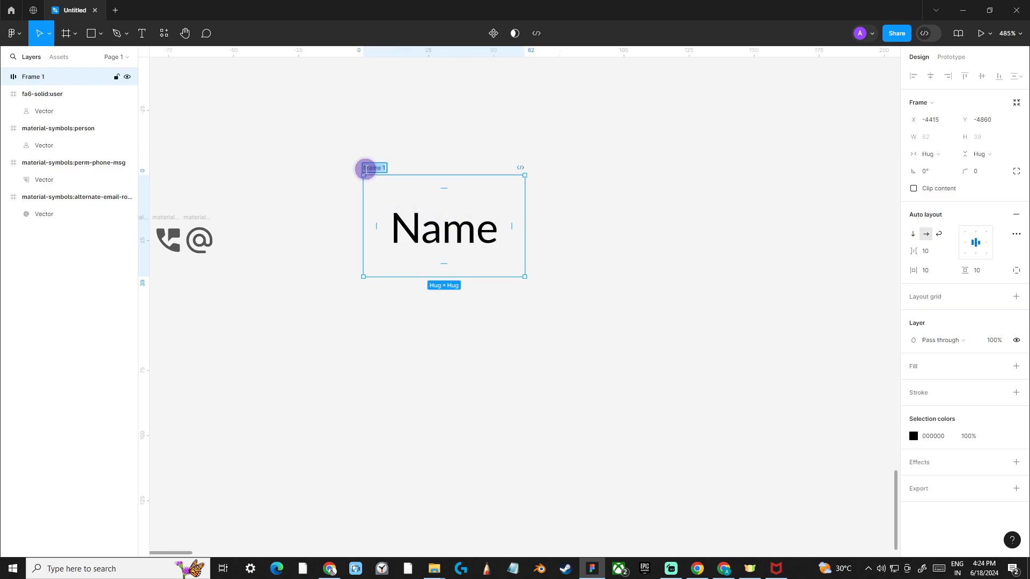
key("BackSpace")
type("Input")
key("Return")
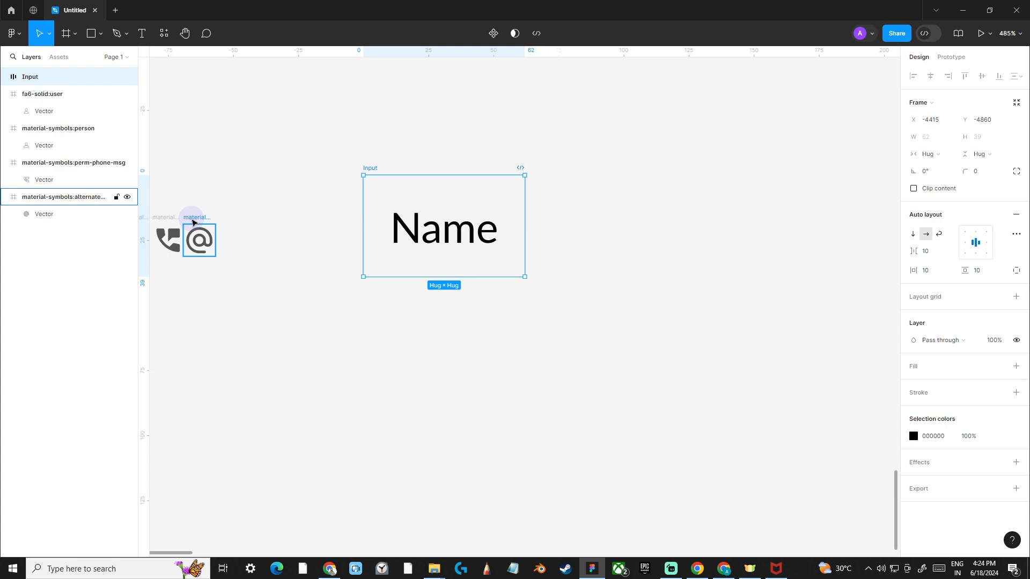
- Copy the person icon into the Input frame and place it before the Name text
left_click_drag(229, 199, 295, 200)
left_click(196, 217)
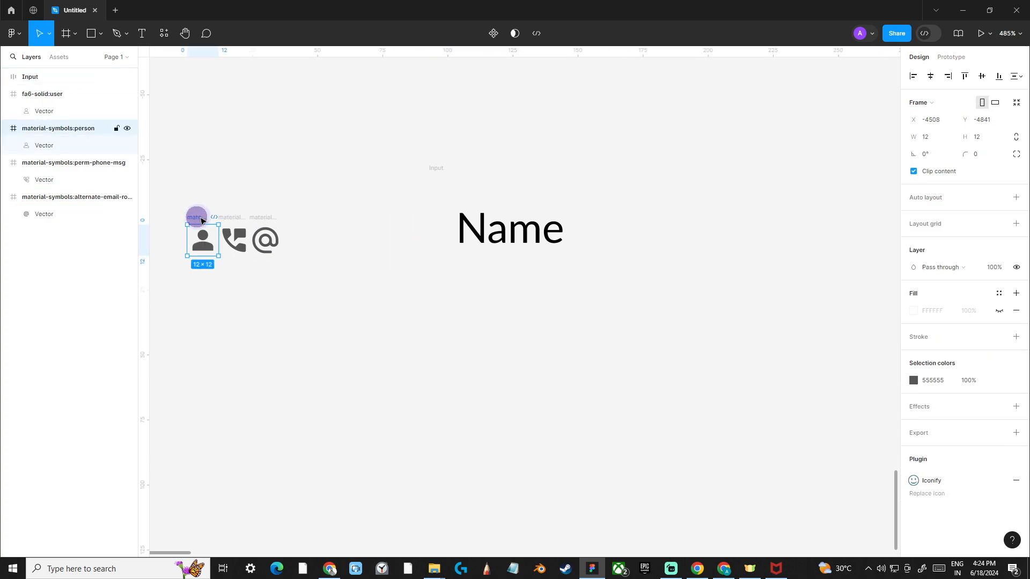
left_click(435, 169)
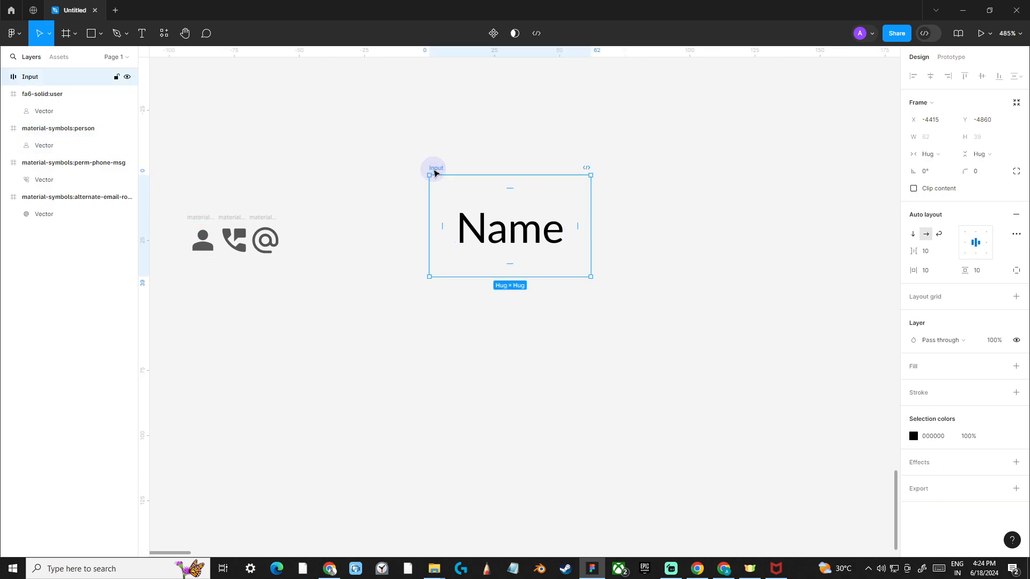
key("ctrl+v")
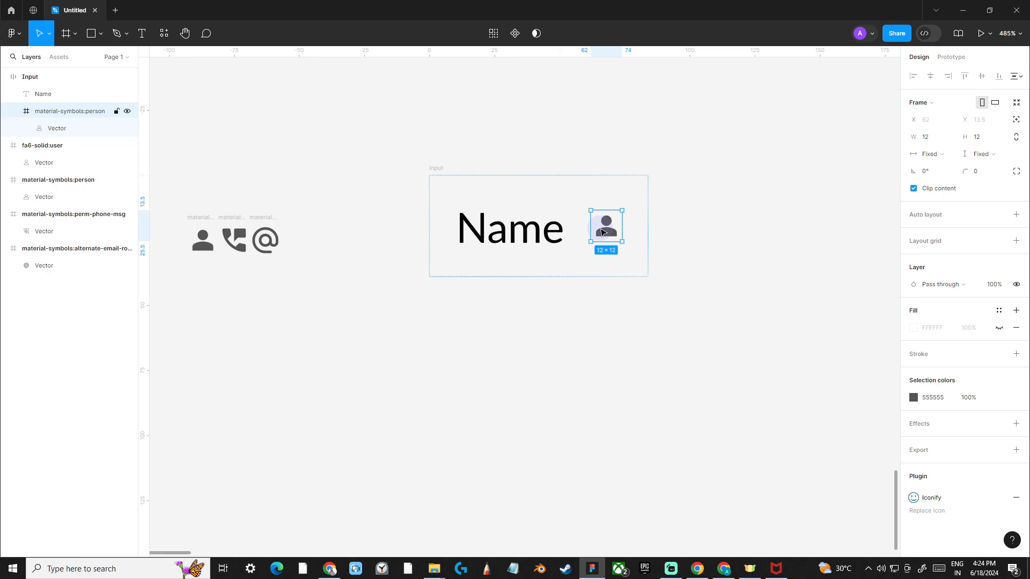
key("Left")
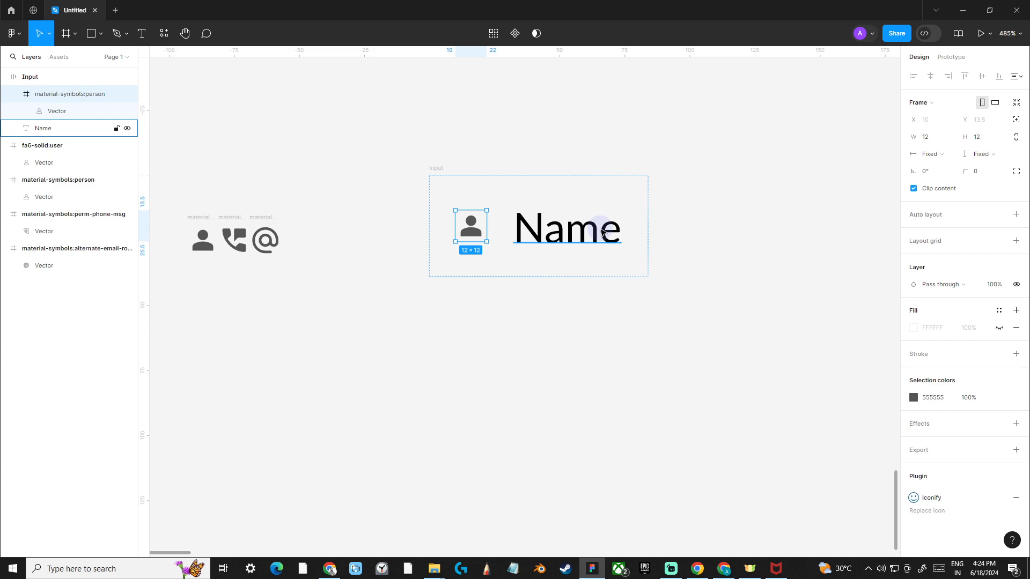
- Widen the Input frame to 200 and align its icon and Name text to the left, vertically centred
left_click(445, 170)
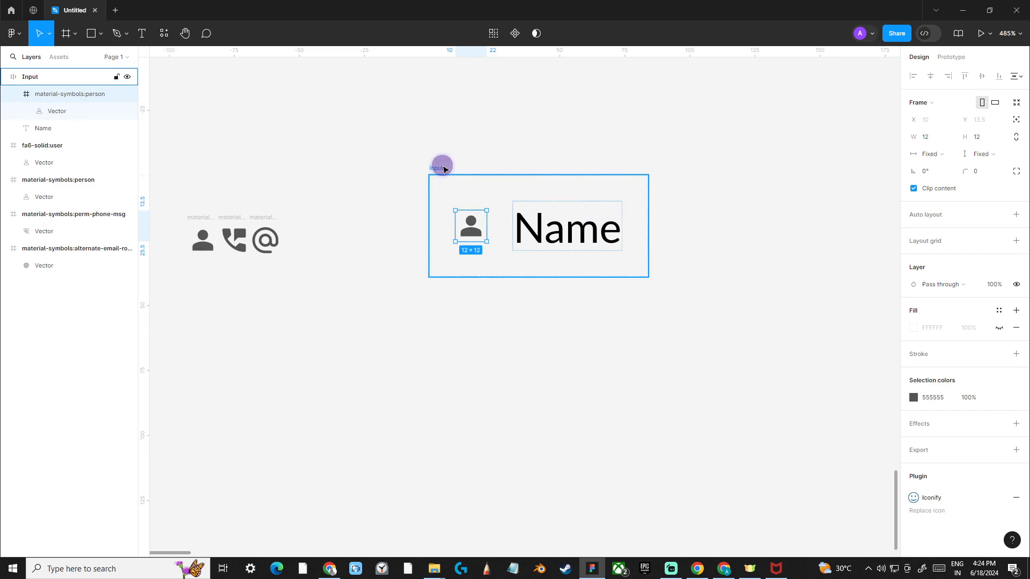
scroll(475, 187, "down", 1)
left_click_drag(604, 213, 826, 215)
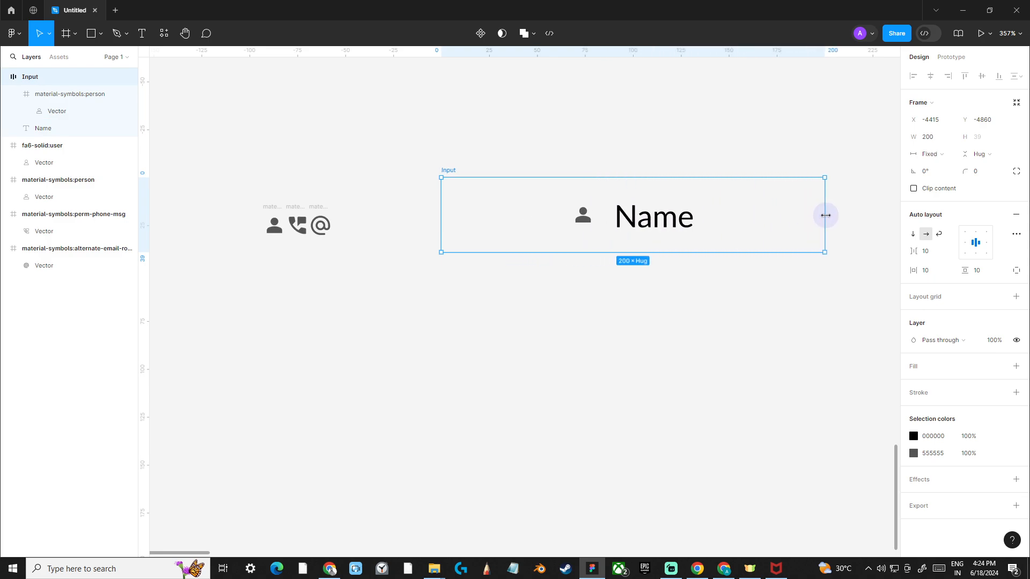
left_click_drag(825, 215, 826, 215)
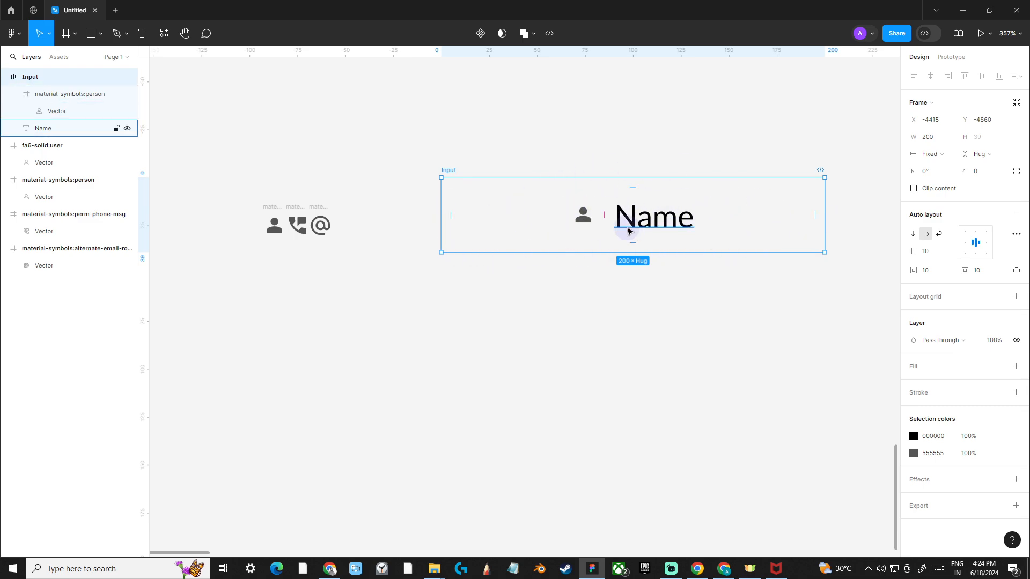
left_click(966, 244)
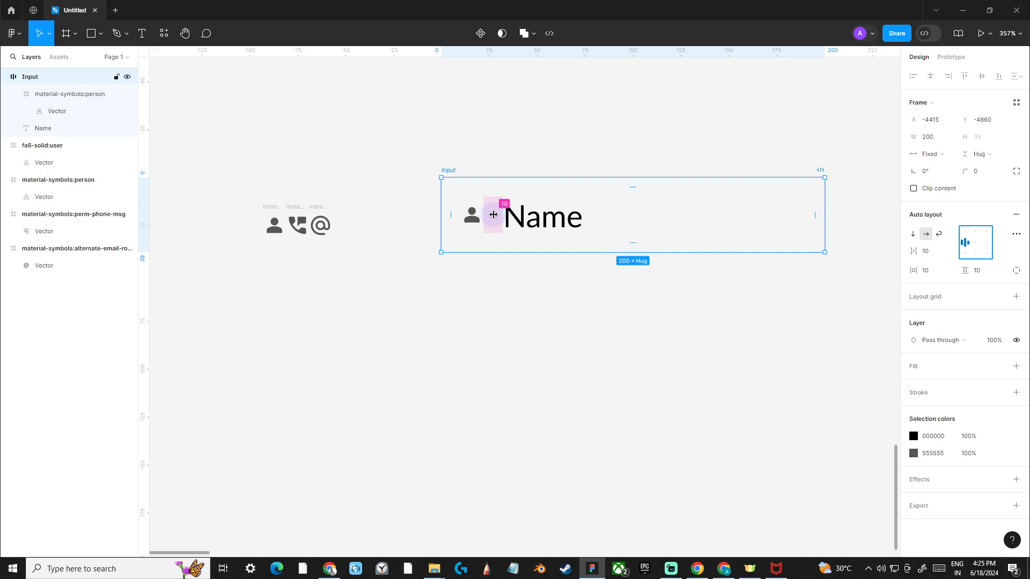
- Set the gap between the Input frame's items to 8 and give the frame a white FFFFFF fill
left_click(493, 215)
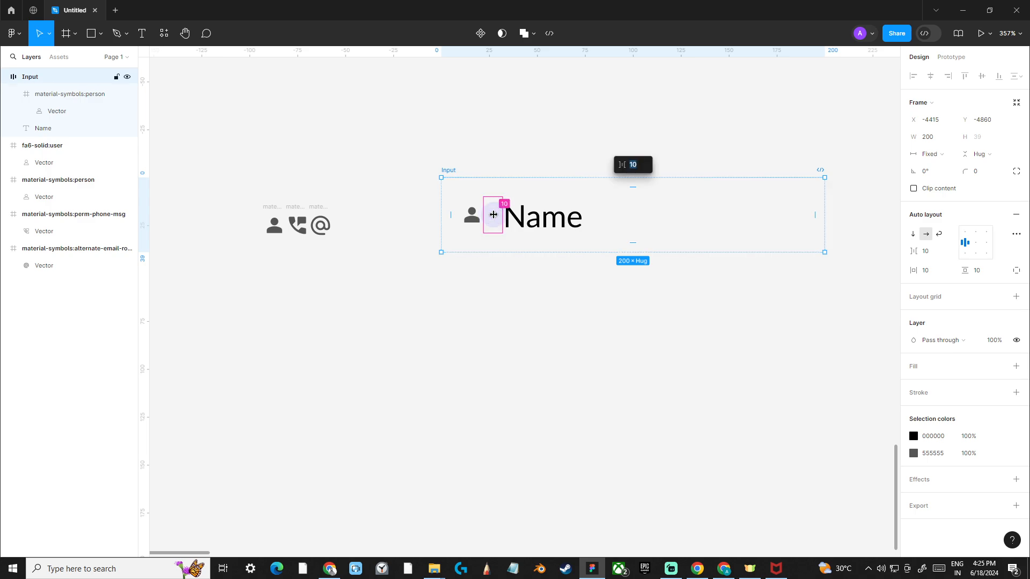
type("8")
key("Return")
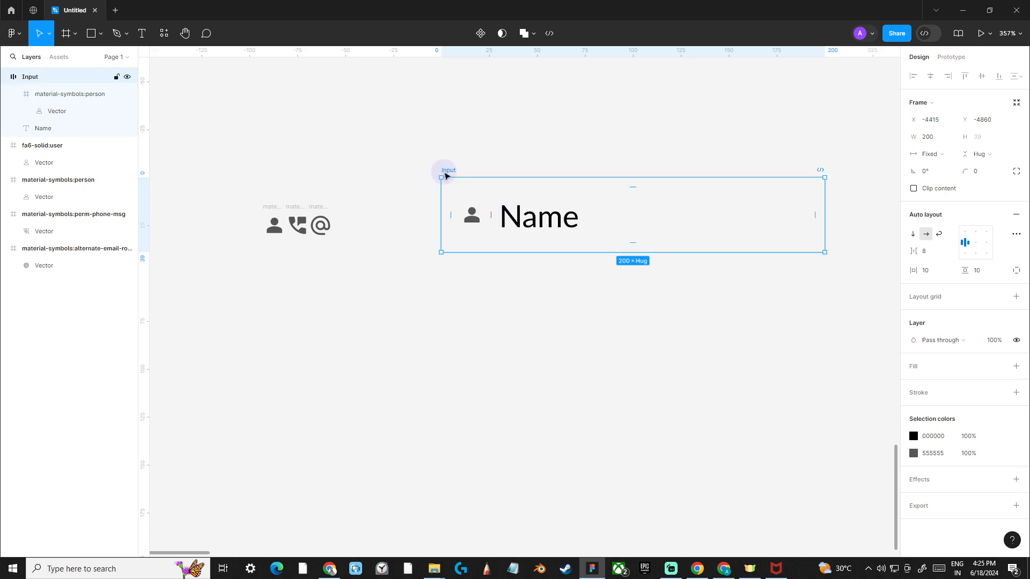
left_click_drag(540, 154, 420, 134)
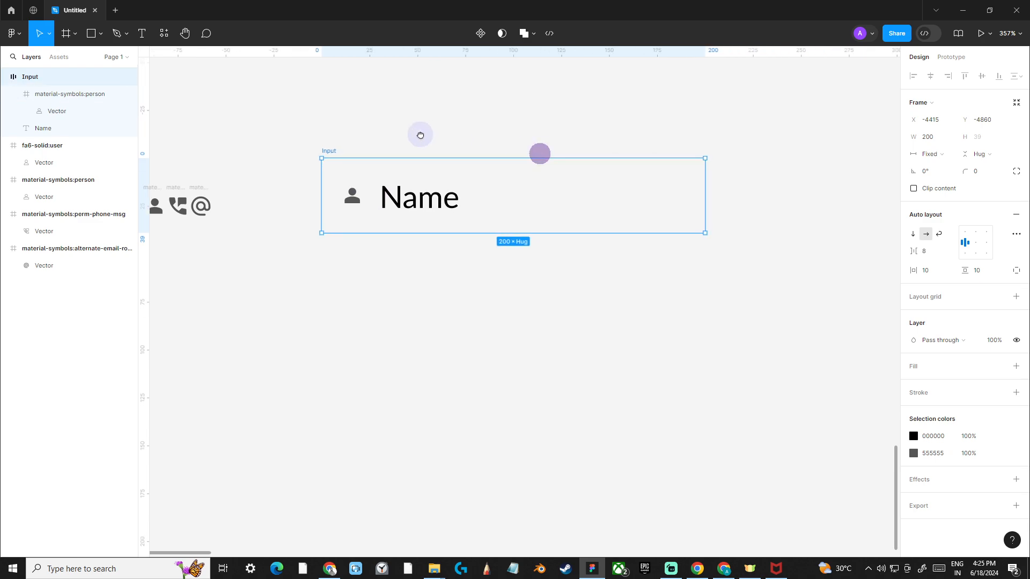
left_click(1016, 367)
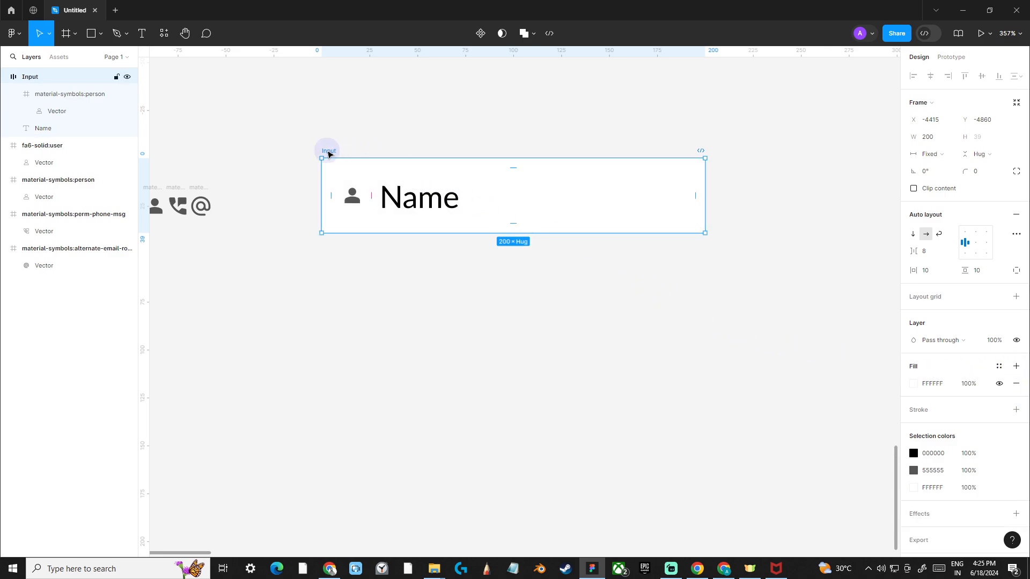
- Duplicate the Input frame and wrap the original and its copy in a new auto layout frame
key("ctrl+d")
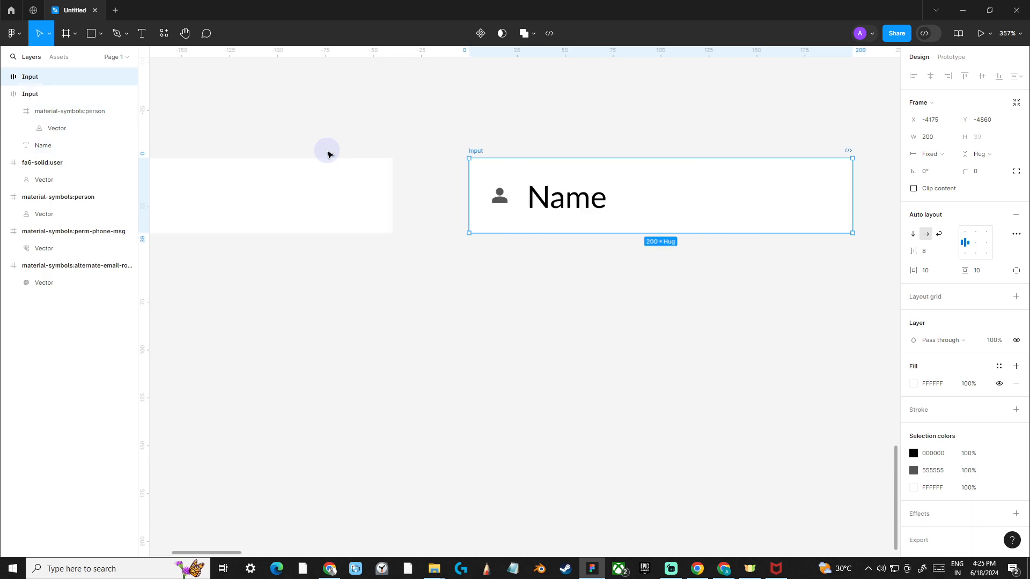
scroll(562, 223, "down", 6)
scroll(462, 252, "left", 1)
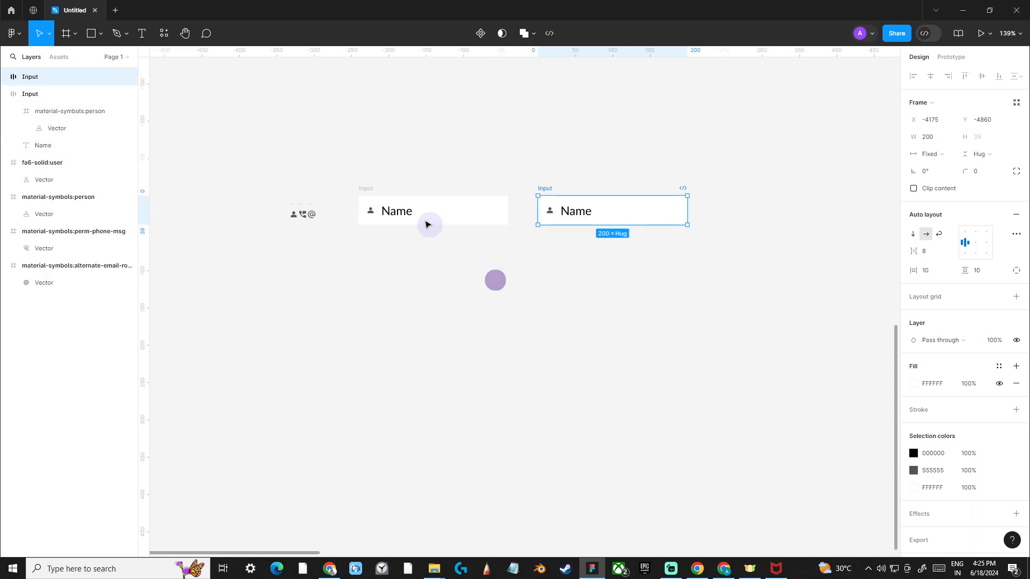
scroll(385, 206, "up", 2)
left_click(350, 186, "shift")
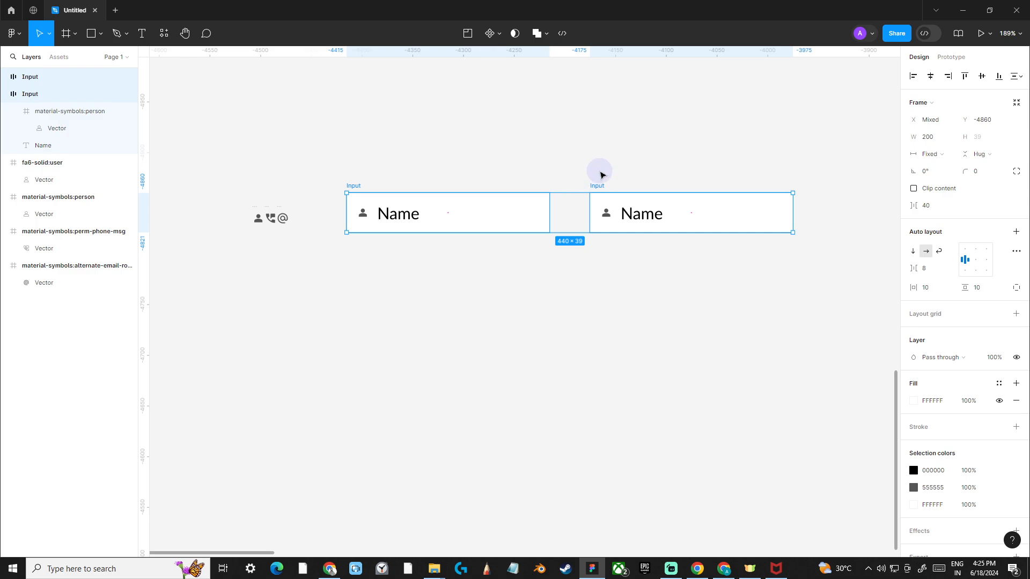
key("shift+a")
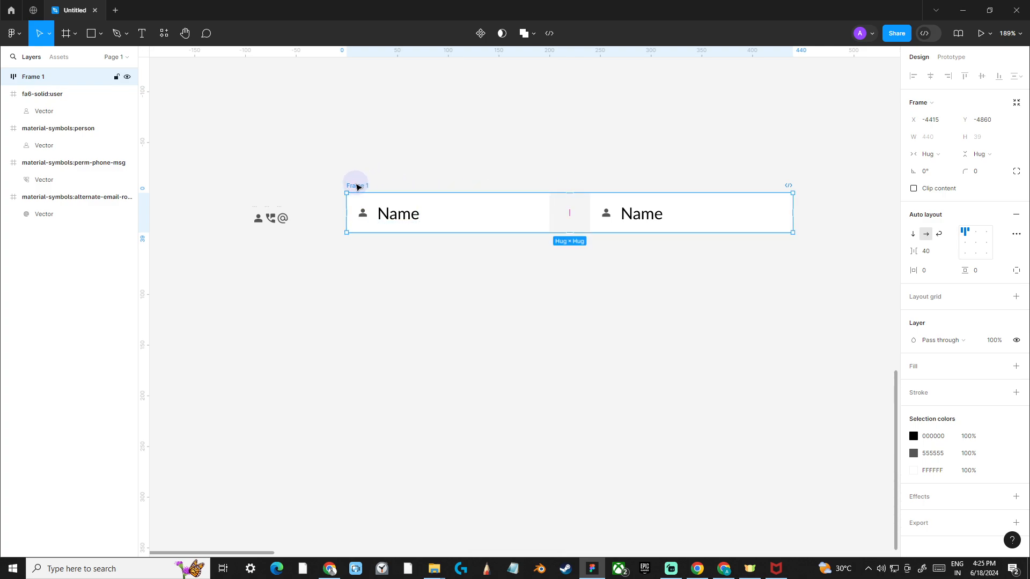
- Switch the outer auto layout frame to a vertical direction with a gap of 16 between items
left_click(914, 234)
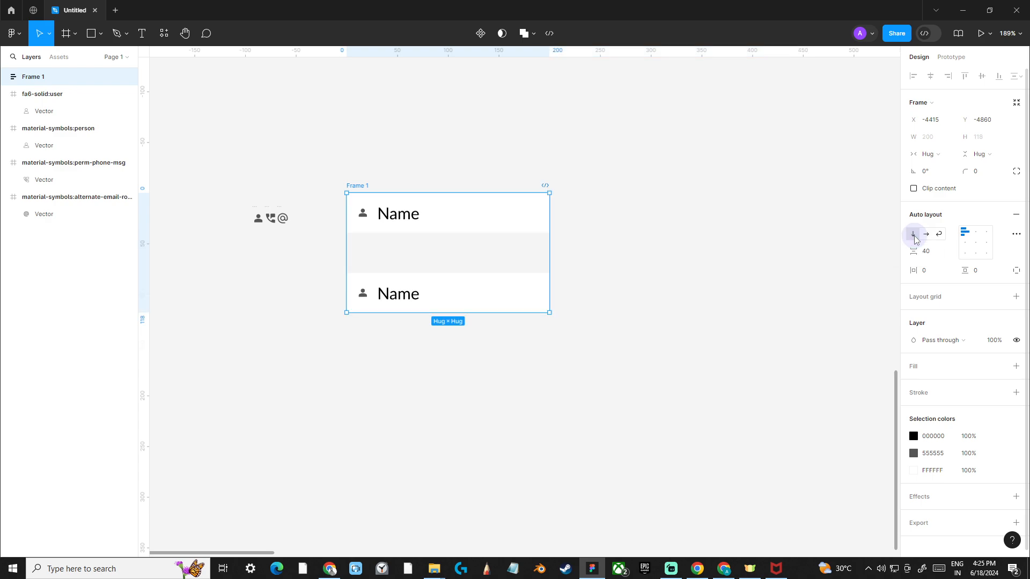
left_click(929, 252)
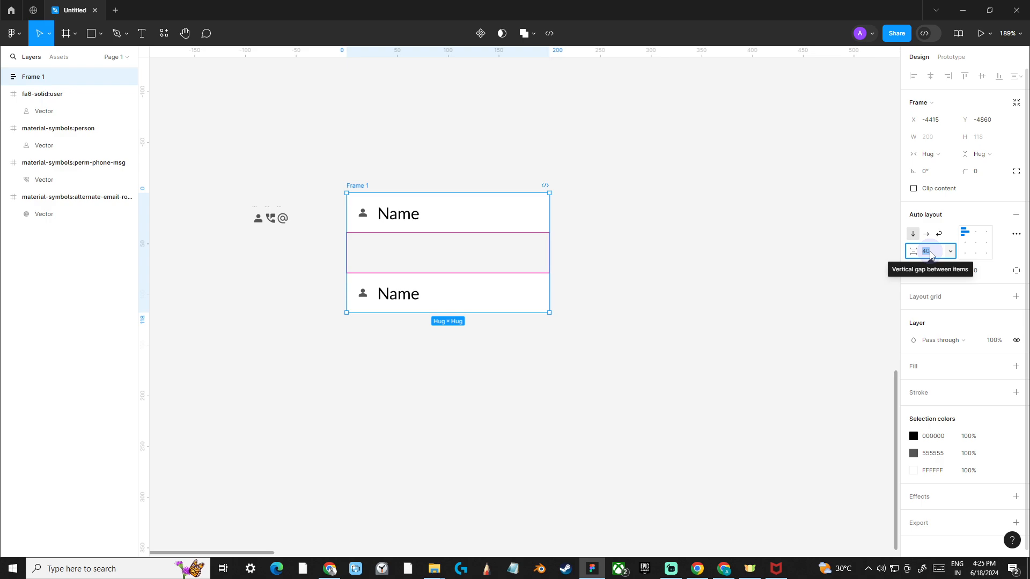
type("16")
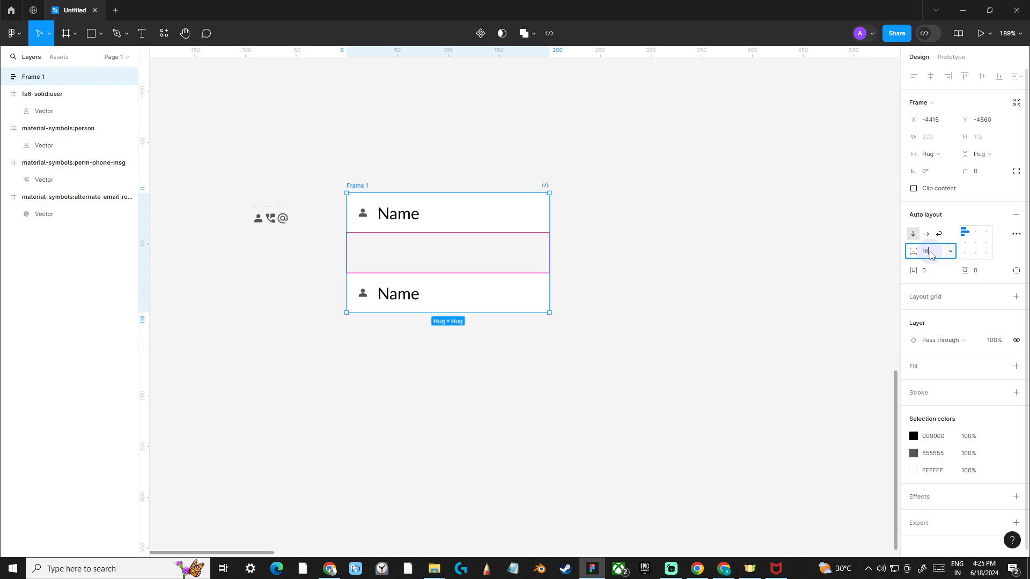
key("Return")
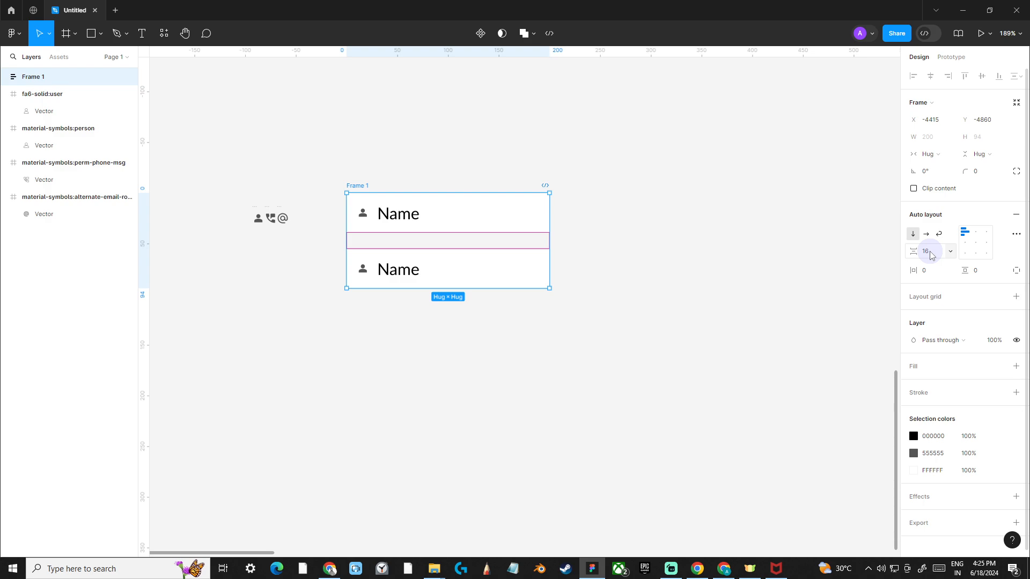
- Duplicate the second Input field three times inside the vertical frame to make five stacked fields
left_click(494, 260)
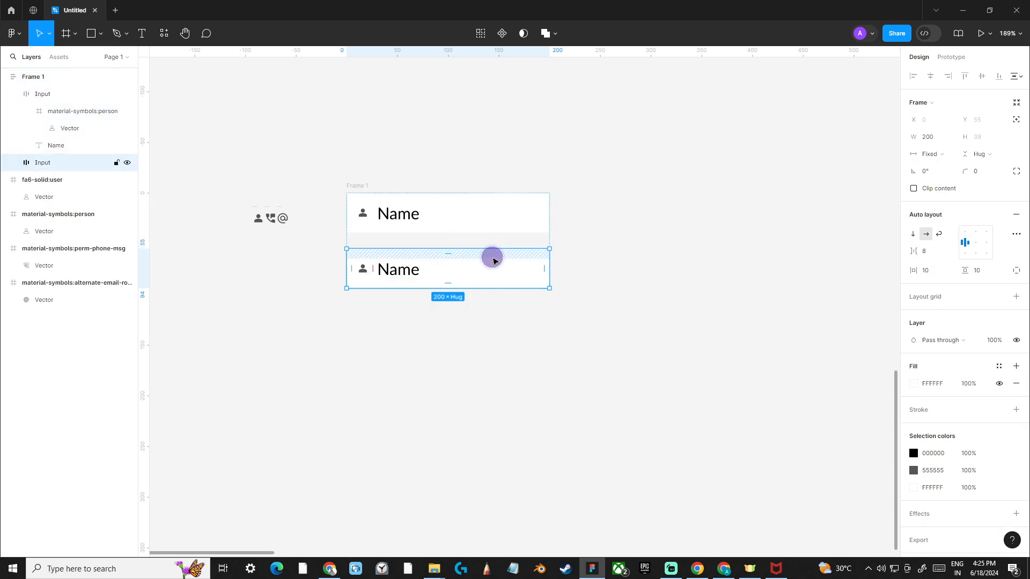
key("ctrl+d")
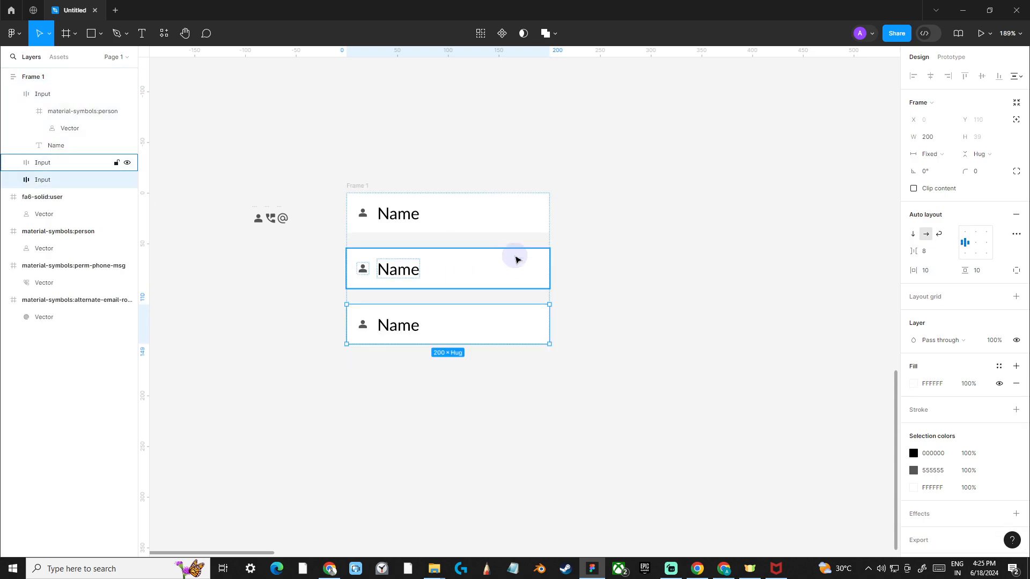
key("ctrl+d")
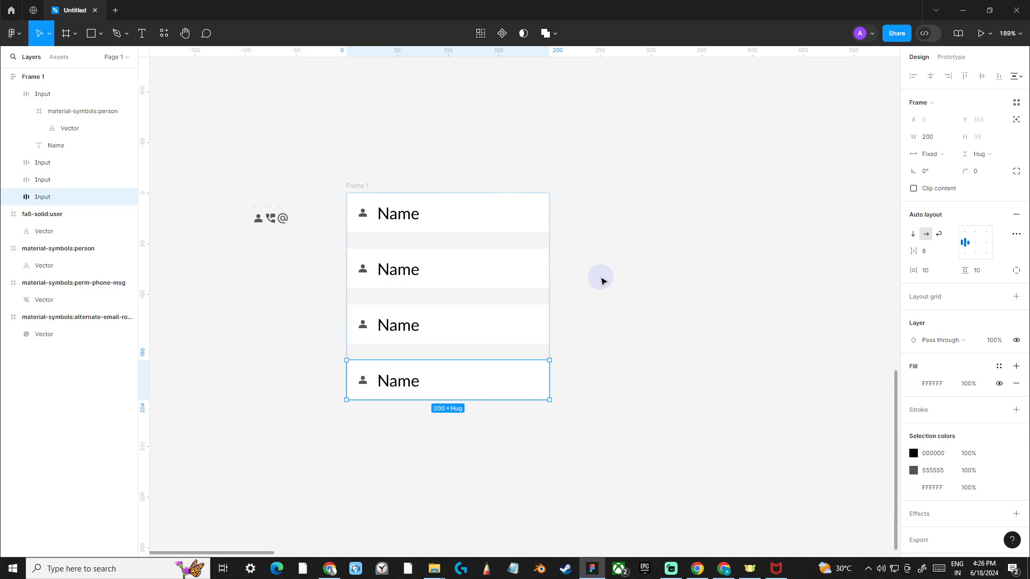
key("ctrl+d")
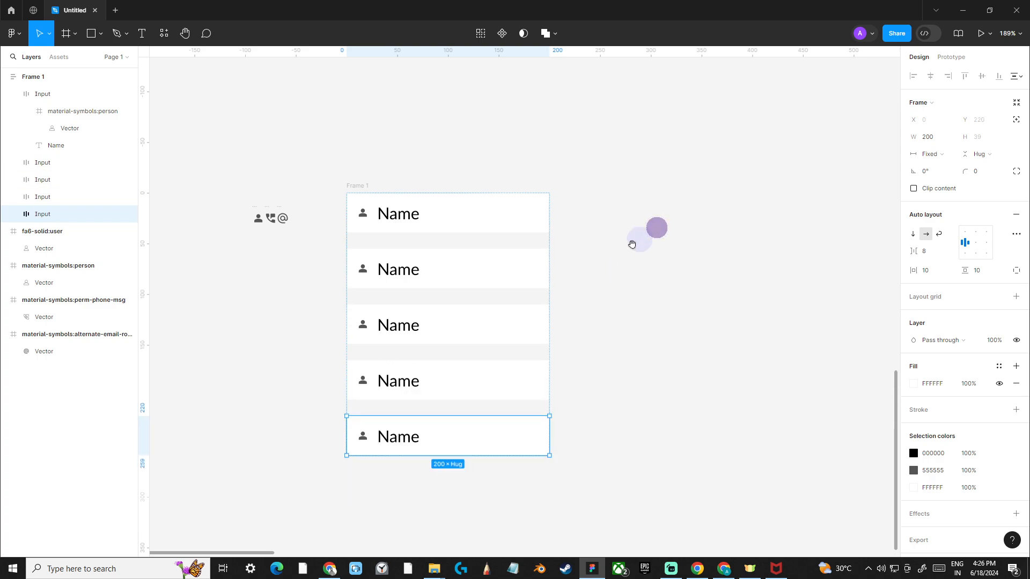
- Copy the imported phone icon and replace the person icon in the second Input field with it
scroll(644, 225, "down", 2)
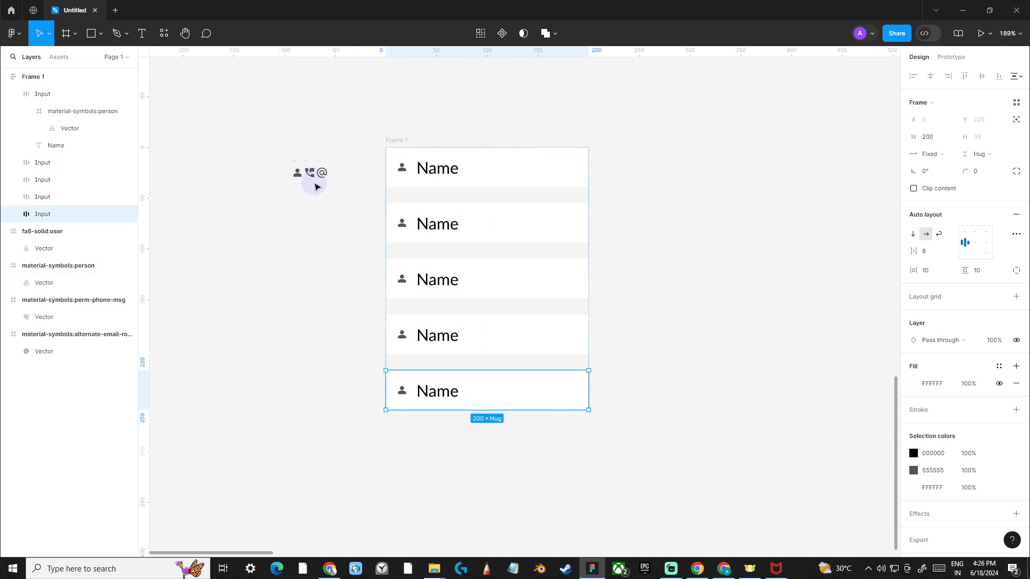
left_click(310, 166)
left_click(402, 224)
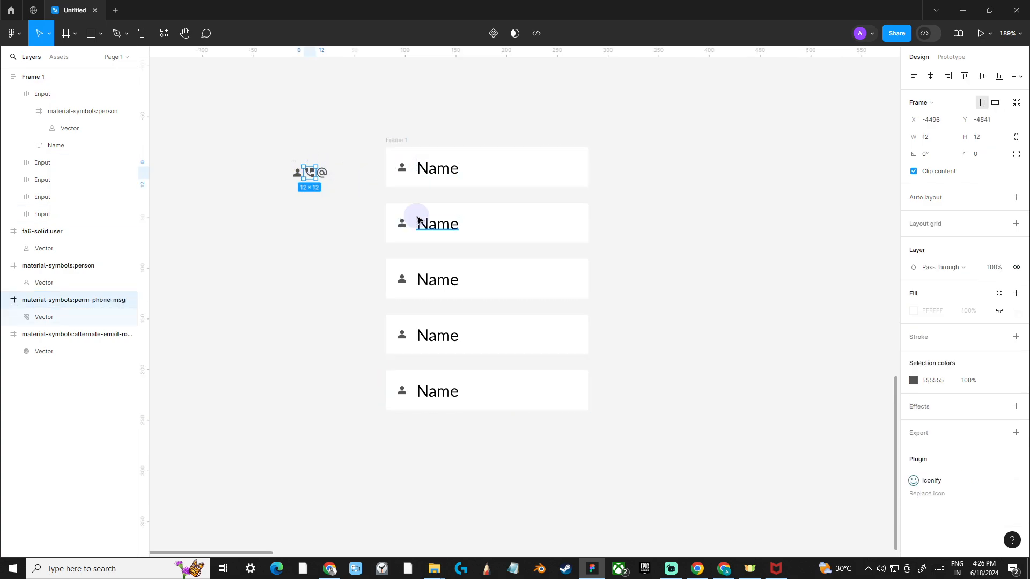
scroll(404, 225, "up", 5)
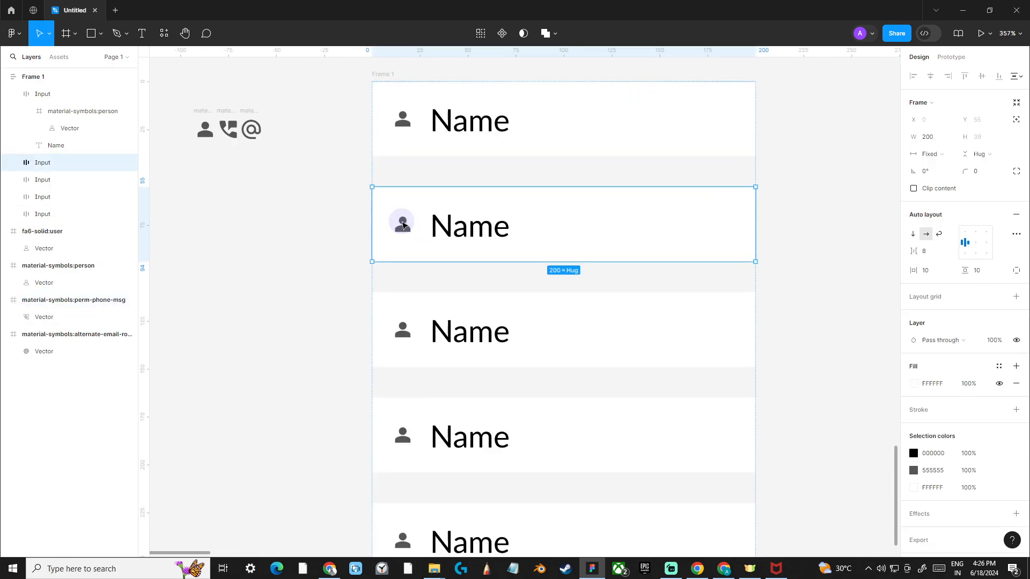
left_click(403, 225)
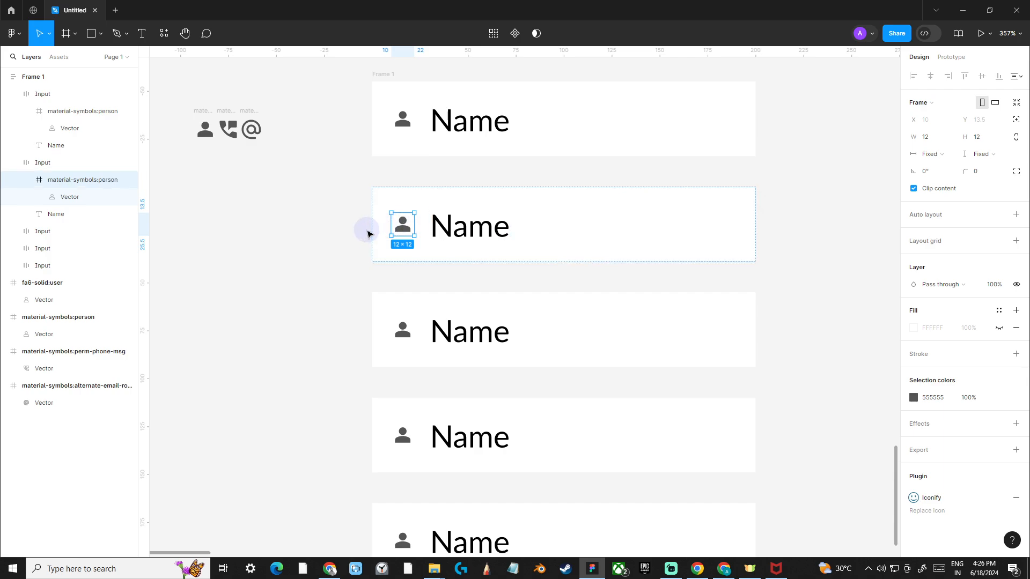
key("ctrl+shift+r")
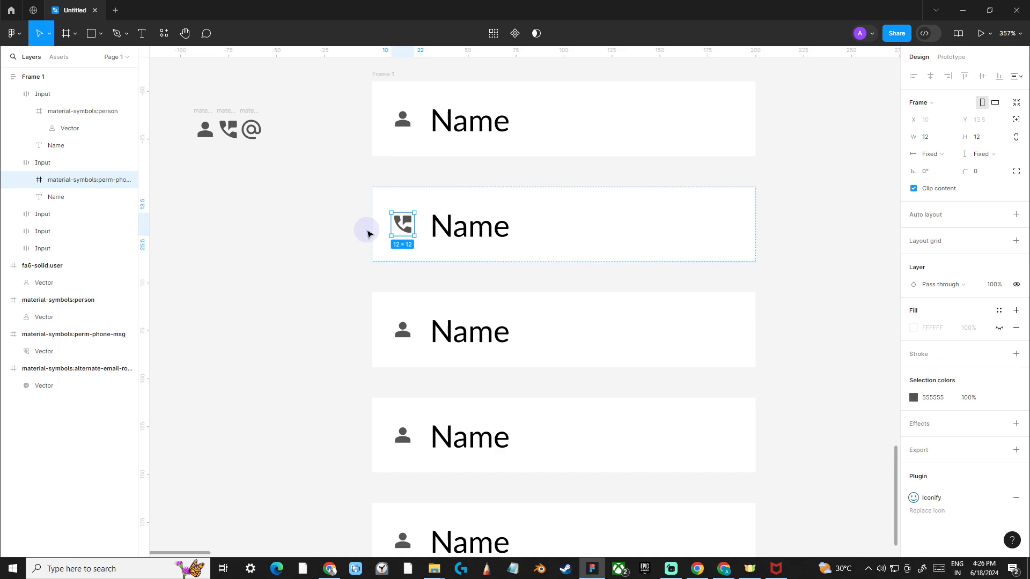
- Copy the imported email icon, replace the person icon in the third Input field with it, and deselect
scroll(368, 234, "down", 1)
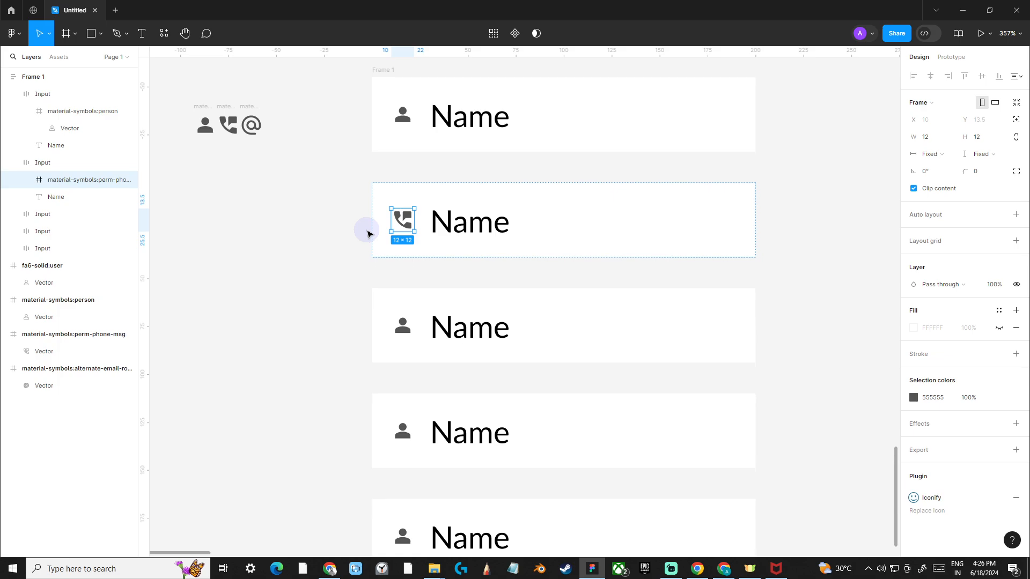
left_click(248, 110)
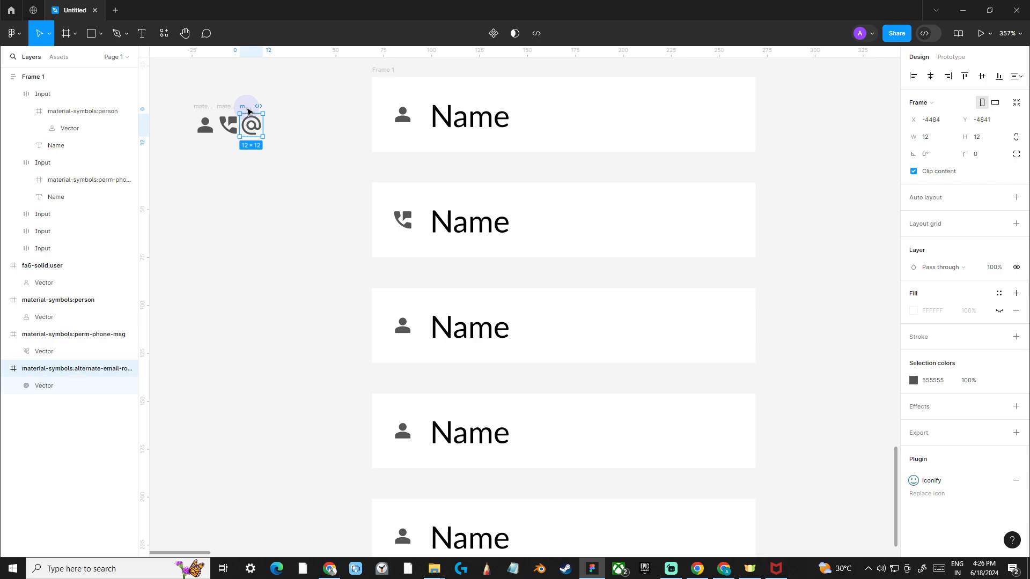
left_click(403, 331, "ctrl")
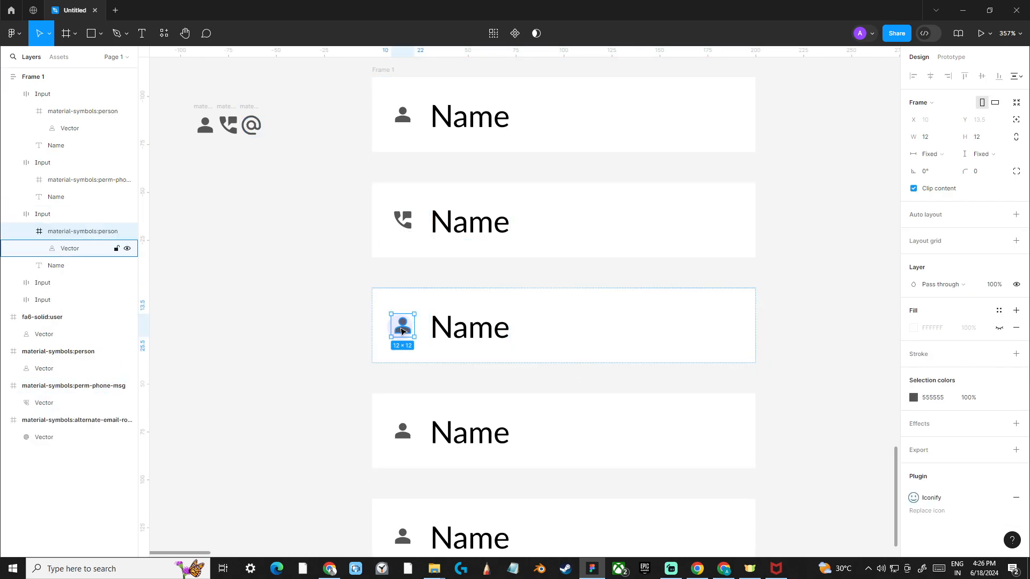
key("ctrl+shift+r")
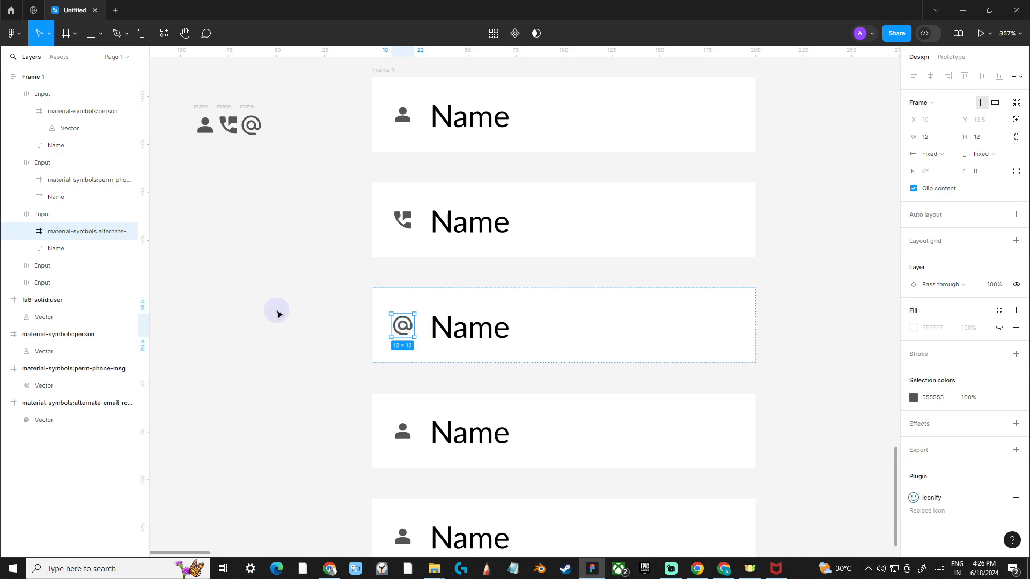
left_click(277, 309)
- Change the label text of the second Input field to "Email"
scroll(324, 292, "down", 3)
left_click(379, 326)
left_click_drag(471, 353, 508, 330)
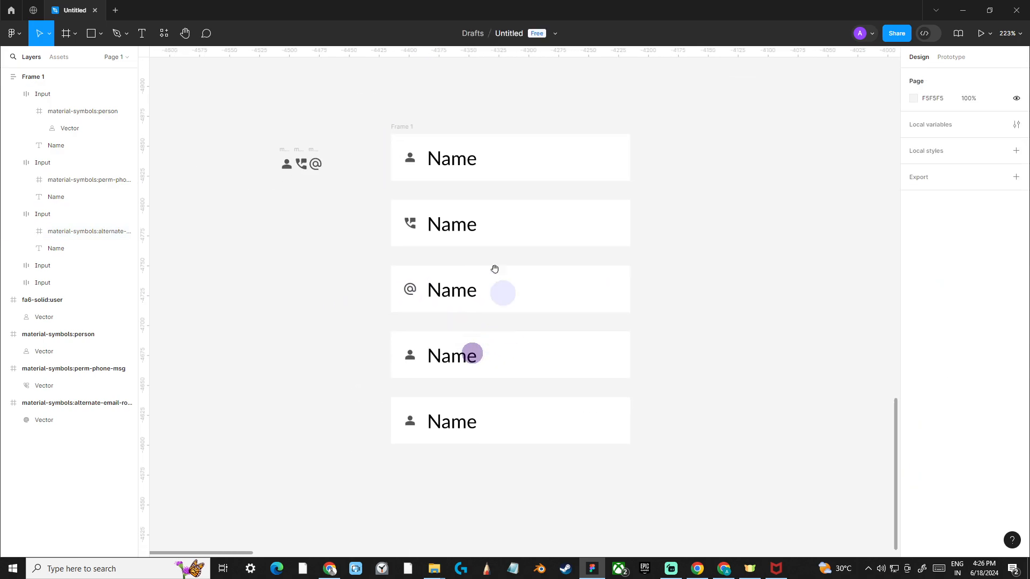
left_click(555, 164)
scroll(555, 165, "up", 2)
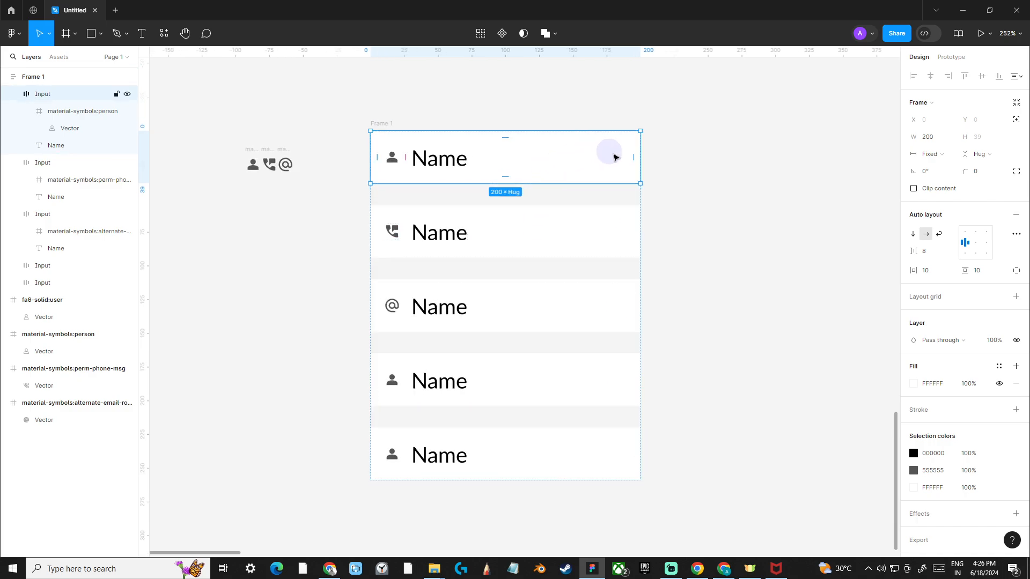
left_click(452, 159)
left_click(443, 239)
double_click(442, 239)
type("Ema")
key("BackSpace")
type("i")
key("BackSpace")
type("ail")
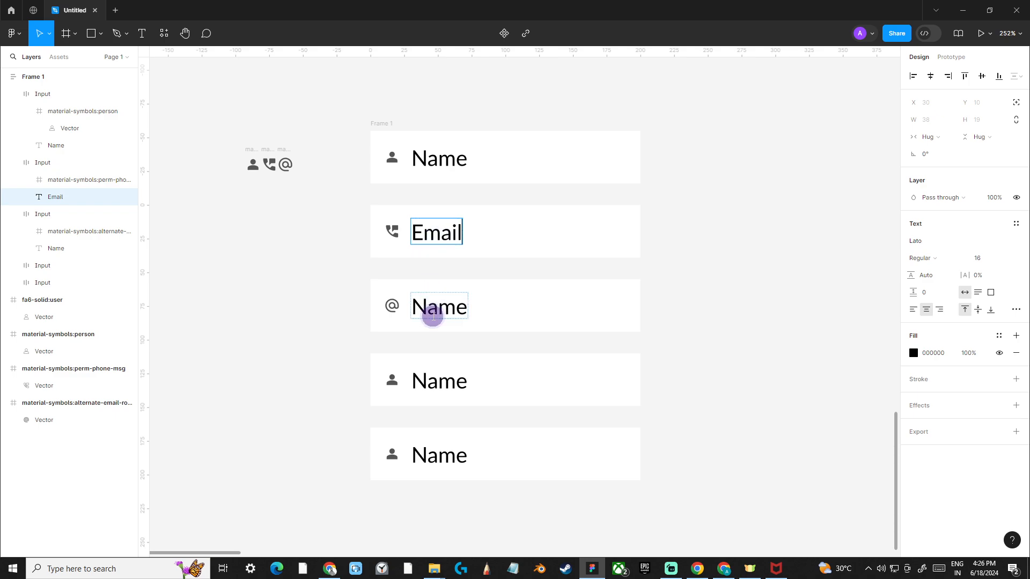
double_click(433, 310)
- Change the second field's label to "Phone Number" and the third field's label to "Email"
double_click(436, 241)
type("Phoe")
key("BackSpace")
type("ne n")
key("BackSpace")
type("Number")
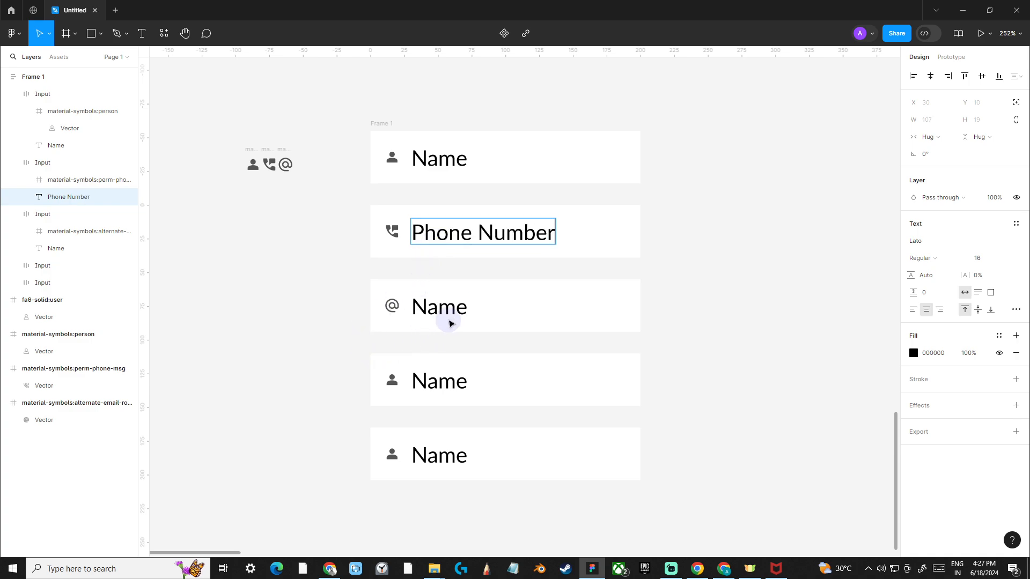
double_click(443, 309)
type("Email")
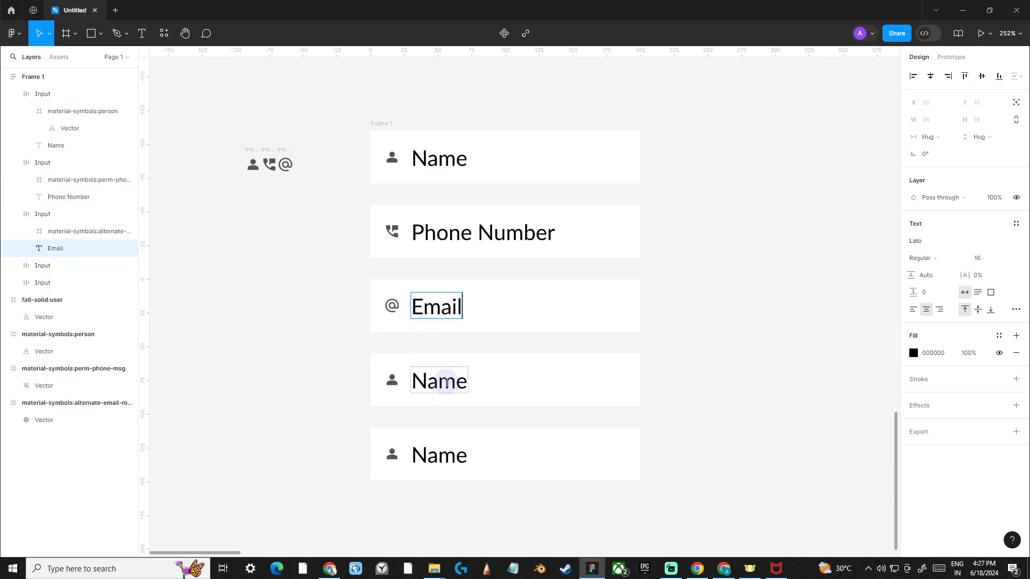
- Change the label text of the fourth Input field to "Subject"
double_click(447, 382)
type("S")
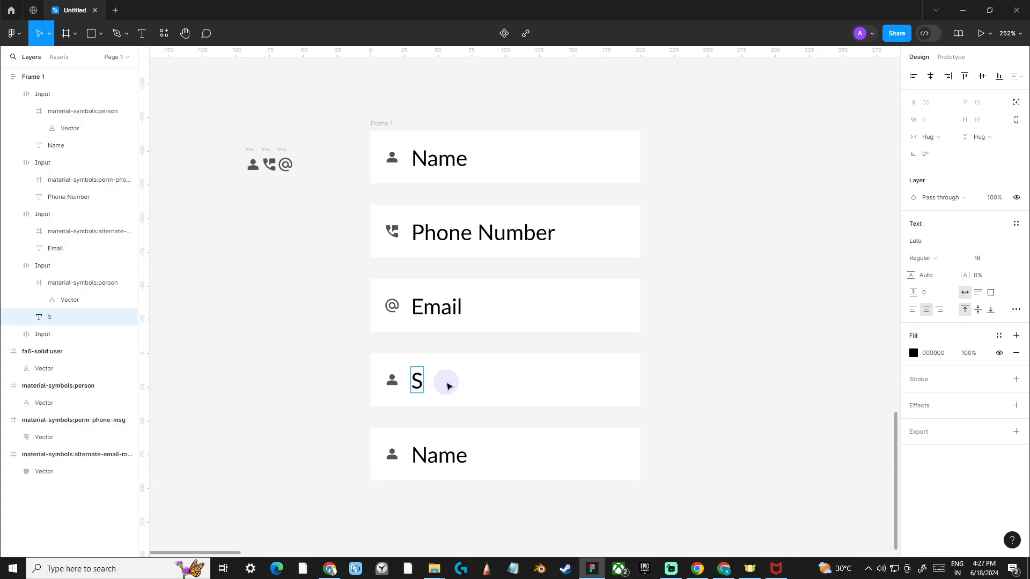
type("ubject")
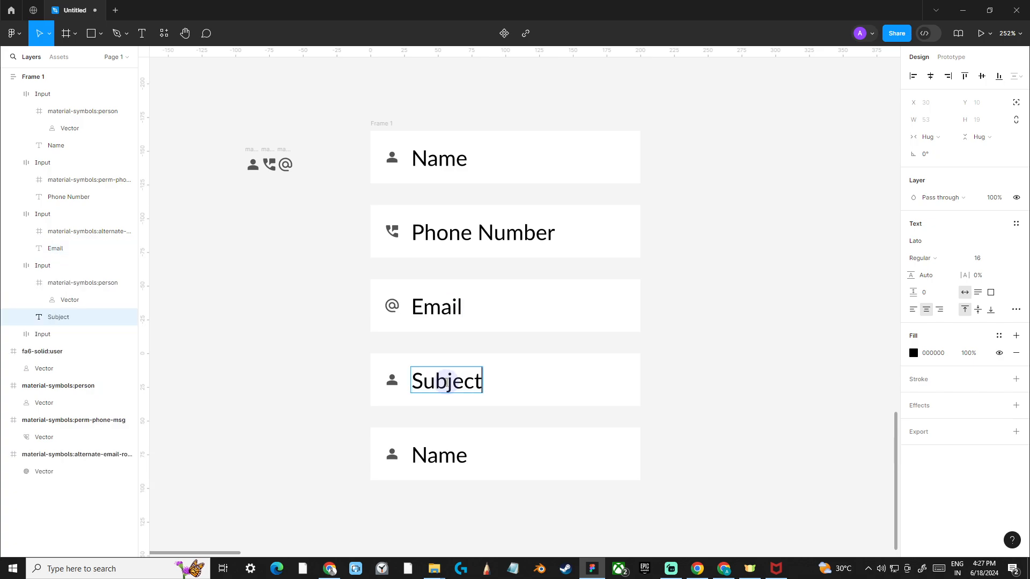
key("Escape")
left_click(396, 388)
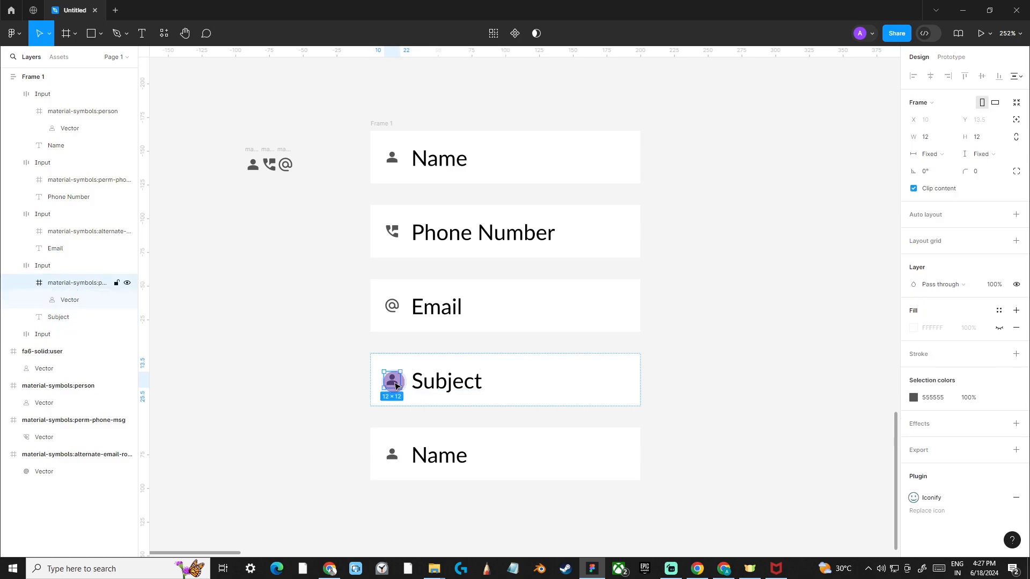
key("Delete")
scroll(396, 397, "down", 2)
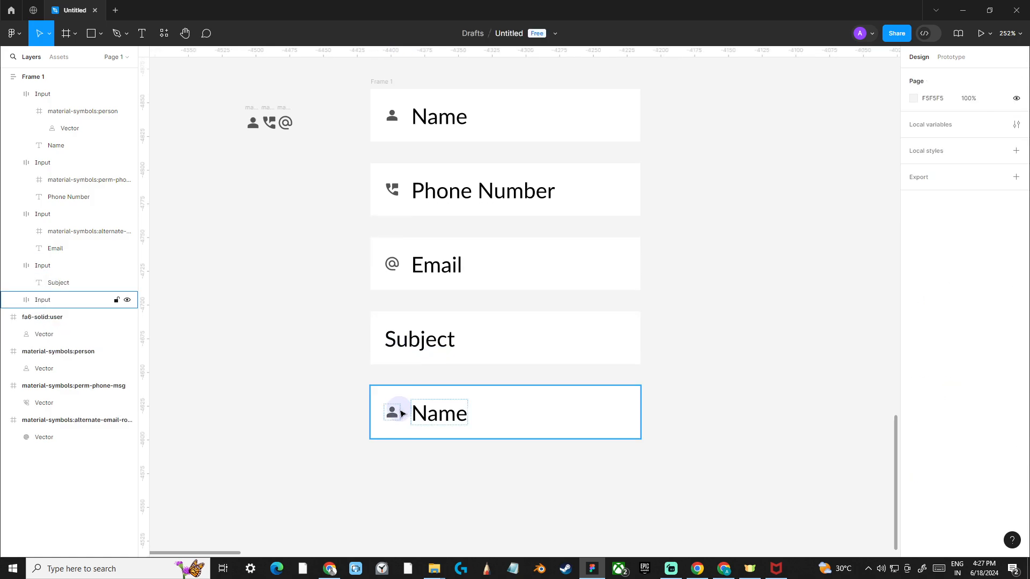
key("ctrl+z")
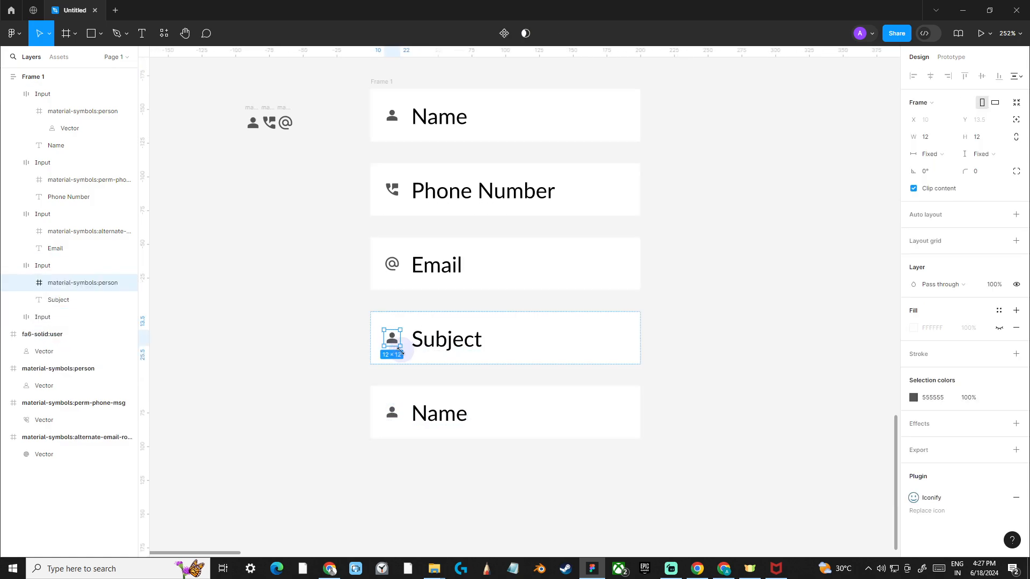
- Delete the person icon from the fifth Input field and change its label text to "Message"
left_click(393, 412)
key("Delete")
left_click(395, 413)
double_click(412, 416)
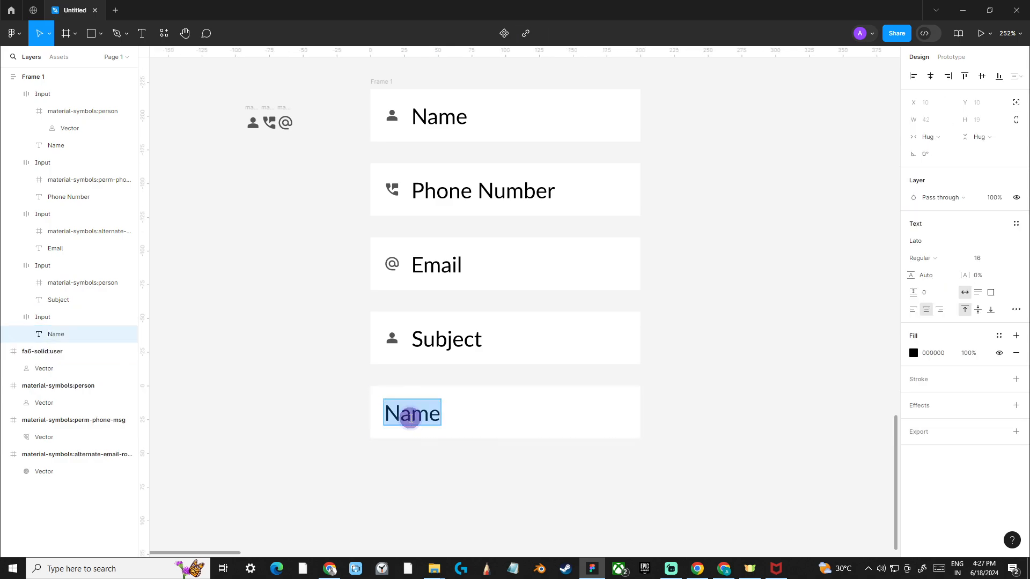
type("Message")
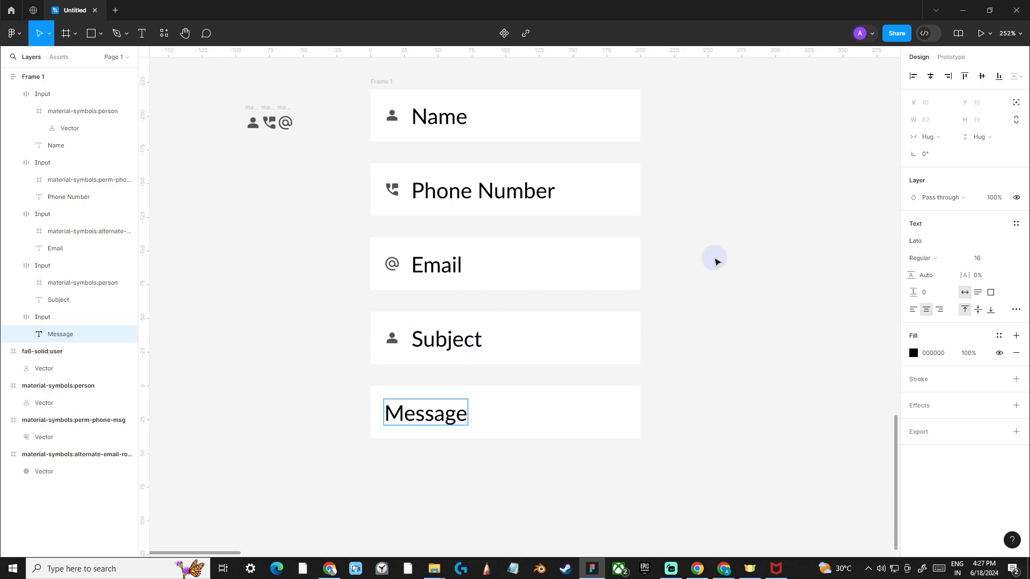
left_click(717, 262)
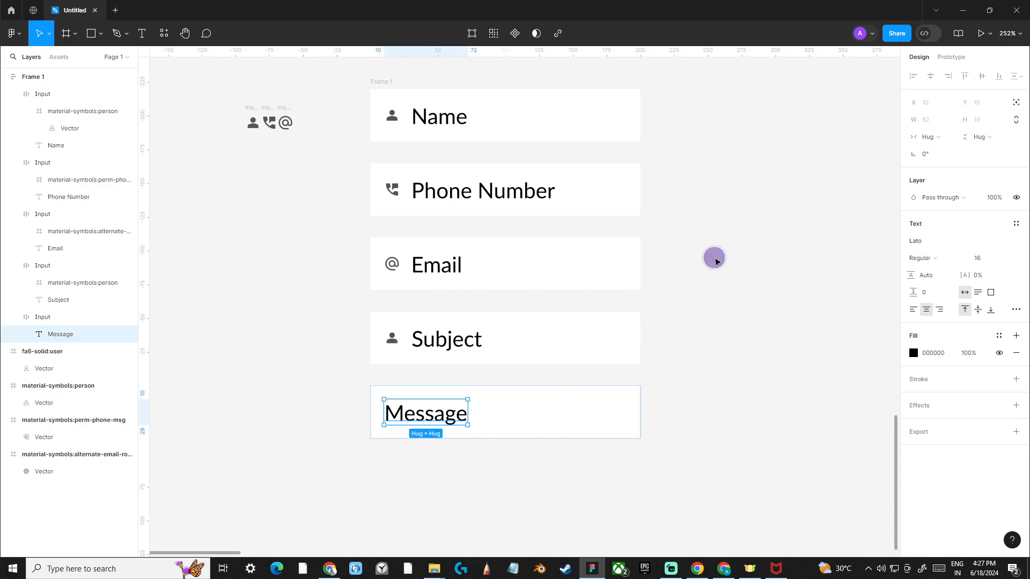
- Run the Iconify plugin and search the Material Symbols collection for "chev"
scroll(713, 257, "right", 2)
scroll(713, 257, "up", 1)
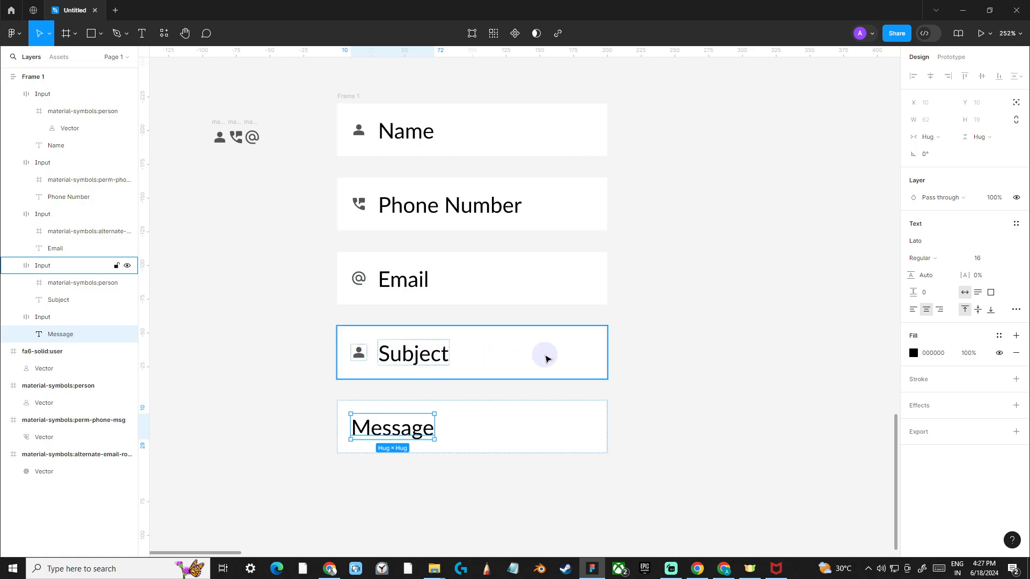
right_click(729, 184)
mouse_move(751, 273)
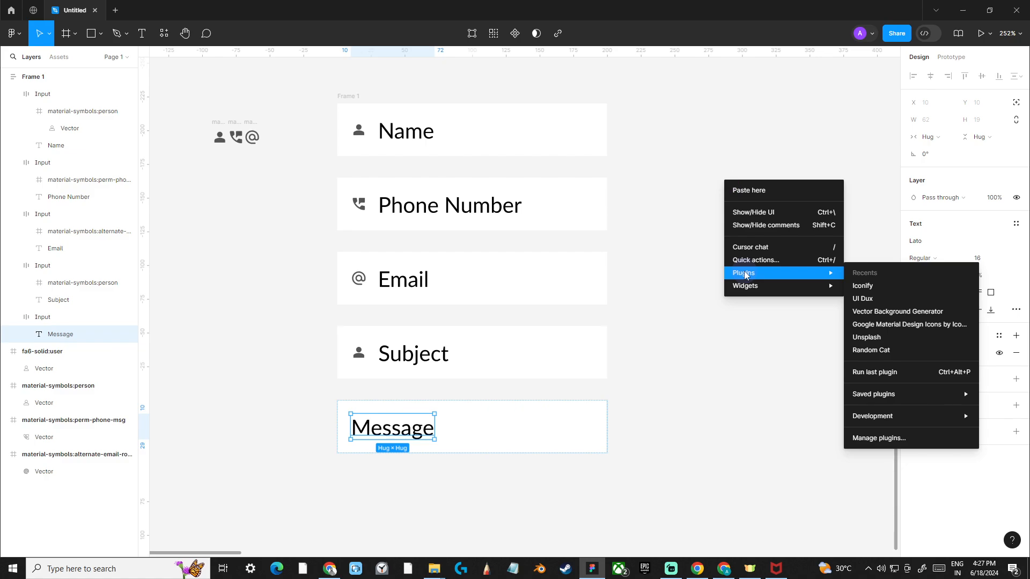
left_click(864, 286)
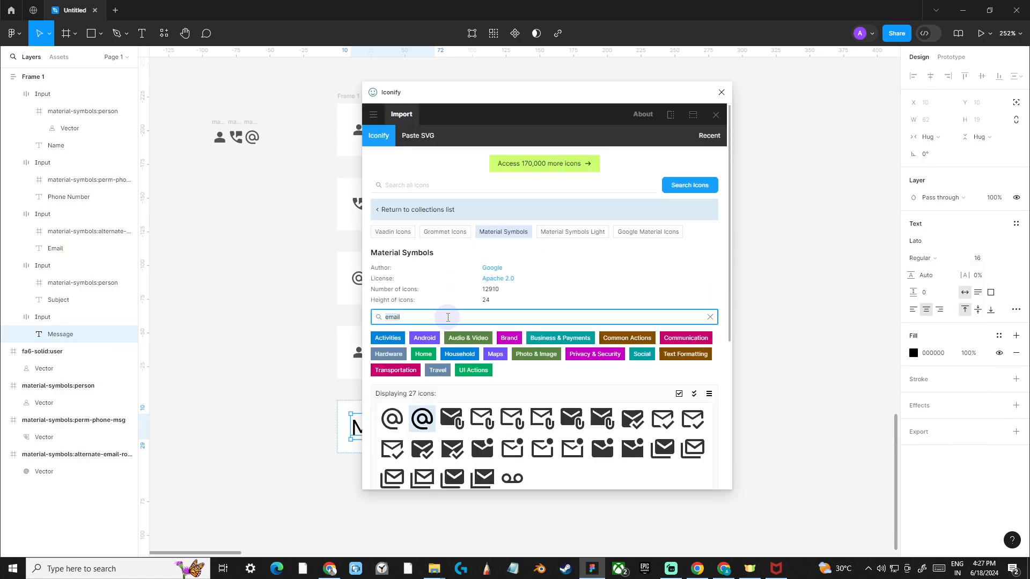
type("chev")
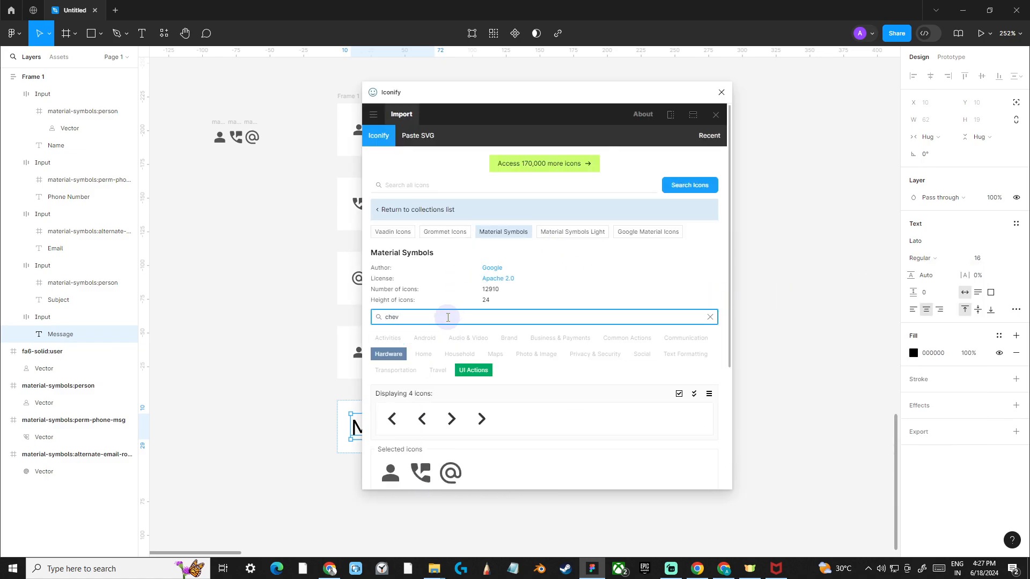
left_click(452, 420)
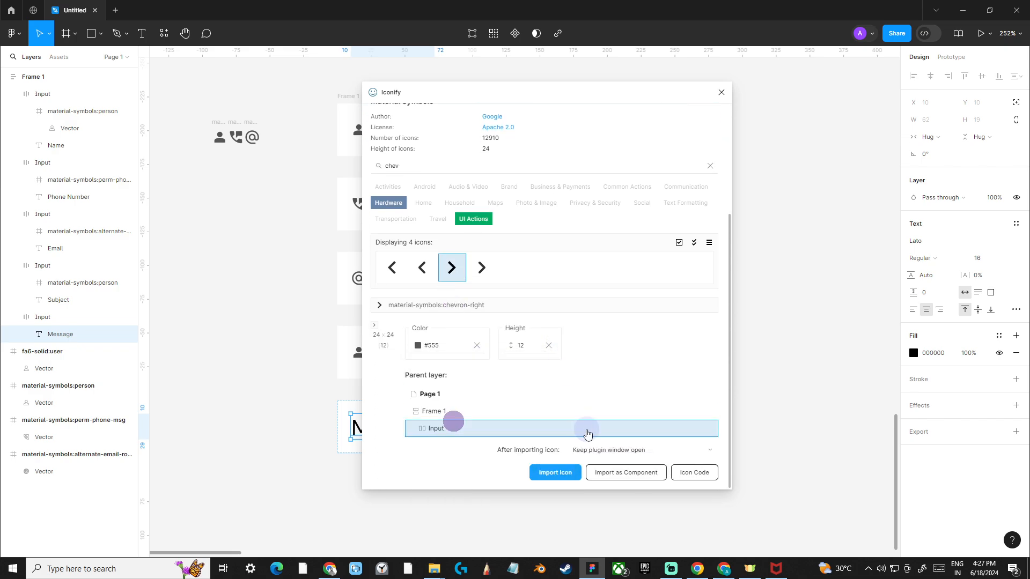
left_click(555, 472)
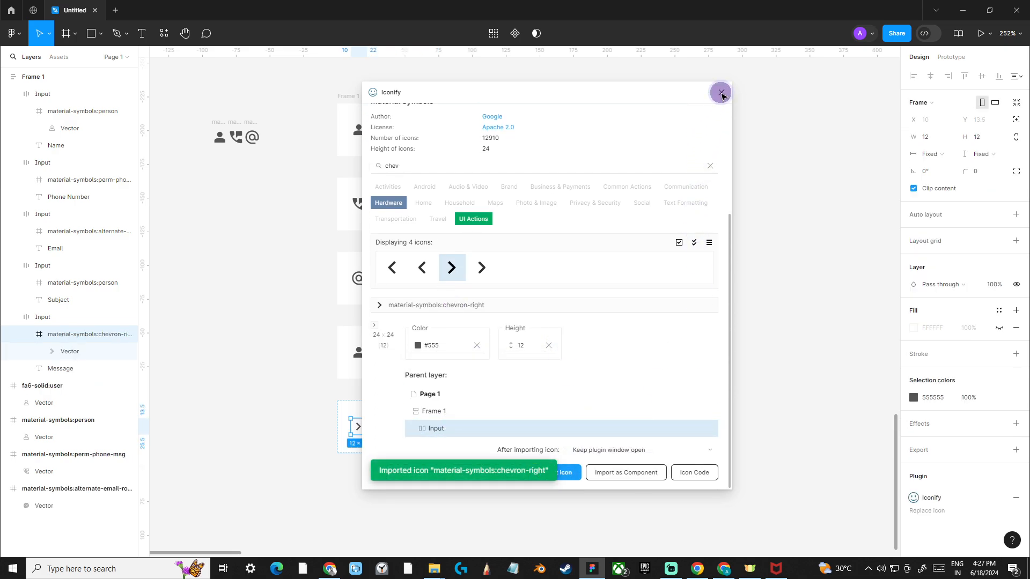
left_click(722, 93)
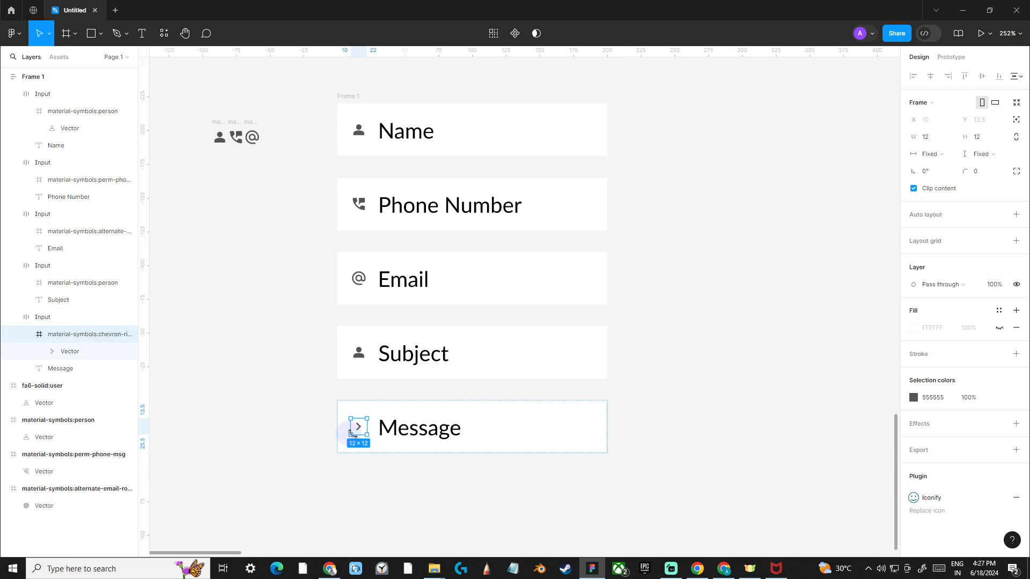
key("Delete")
- Import the Material Symbols chevron-right icon into the Subject field with Iconify, using color #555 and height 12, then close the plugin
left_click(358, 361)
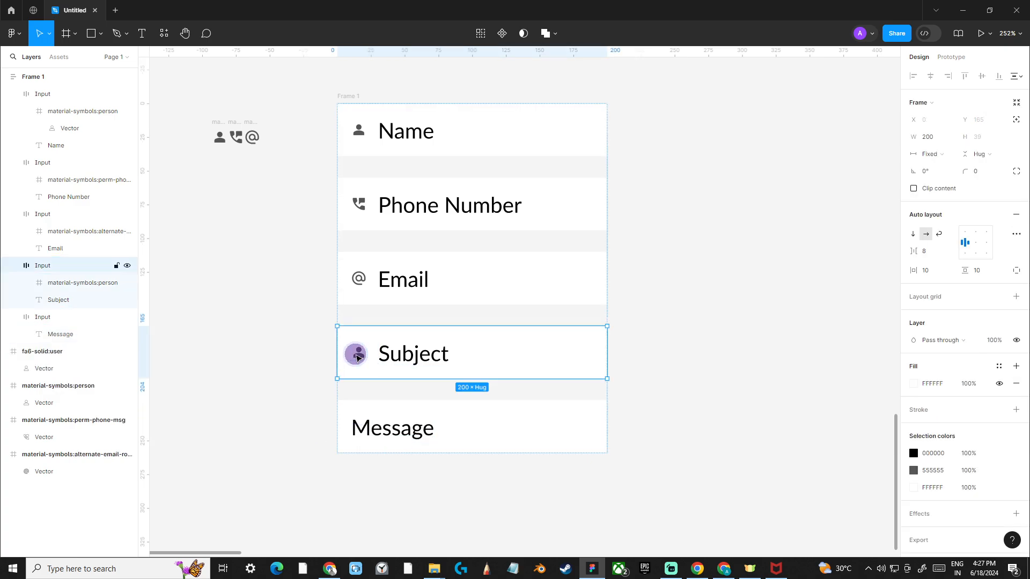
left_click(358, 357)
right_click(697, 233)
mouse_move(723, 325)
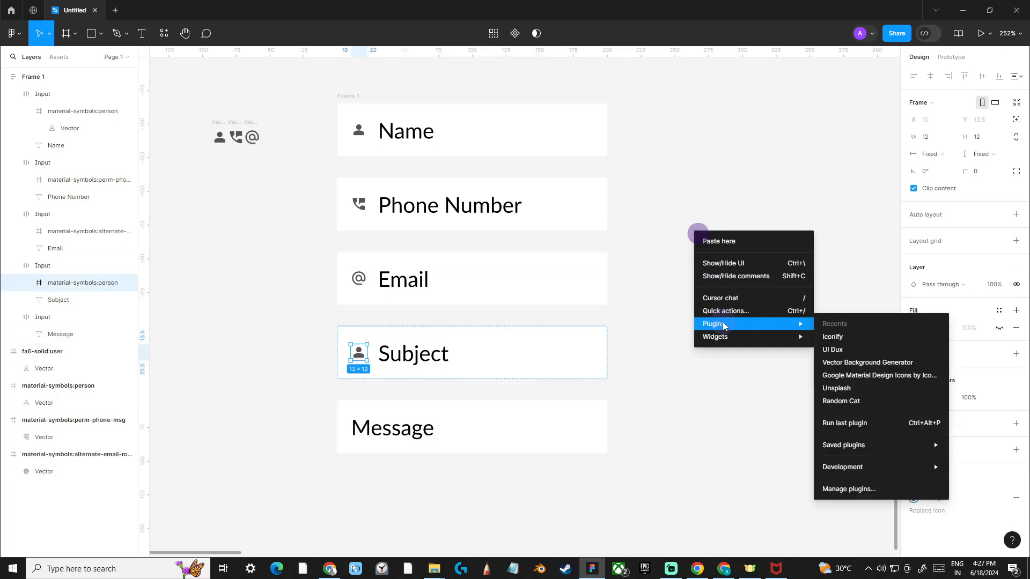
left_click(833, 335)
left_click(451, 422)
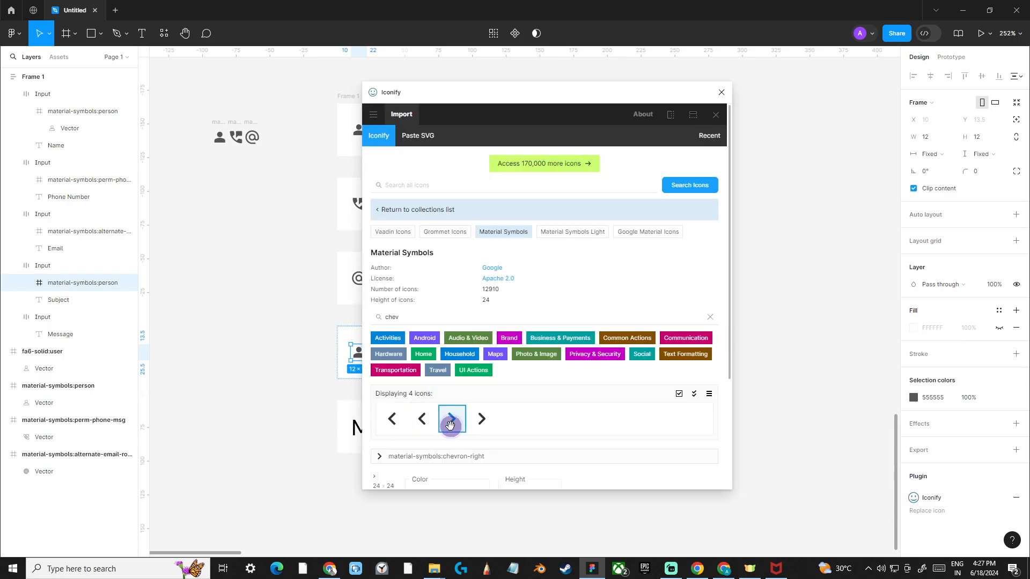
left_click(555, 477)
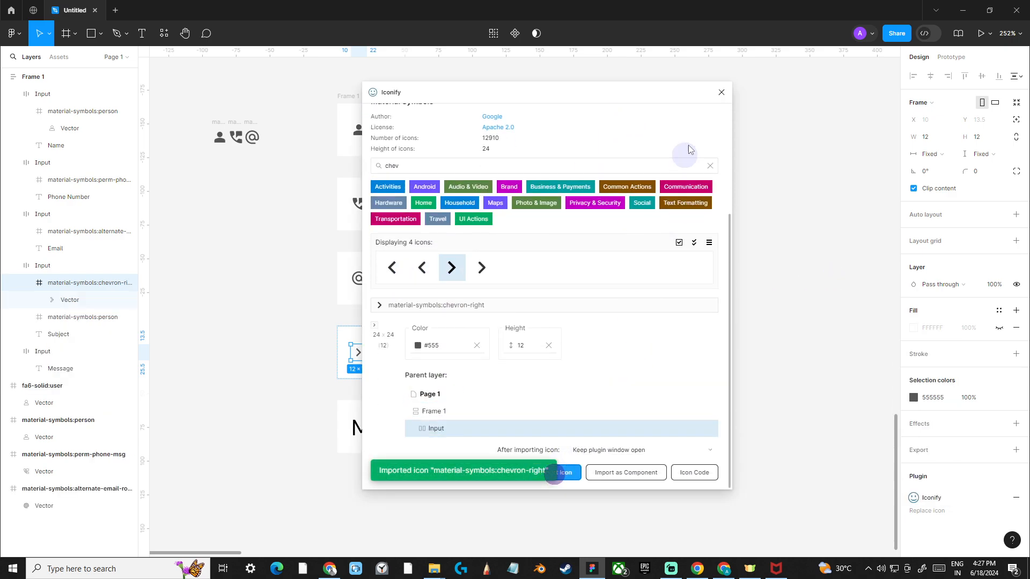
left_click(722, 92)
- Rotate the Subject field's chevron icon to -90° so it points down, and delete the person icon beside it
scroll(349, 352, "up", 5)
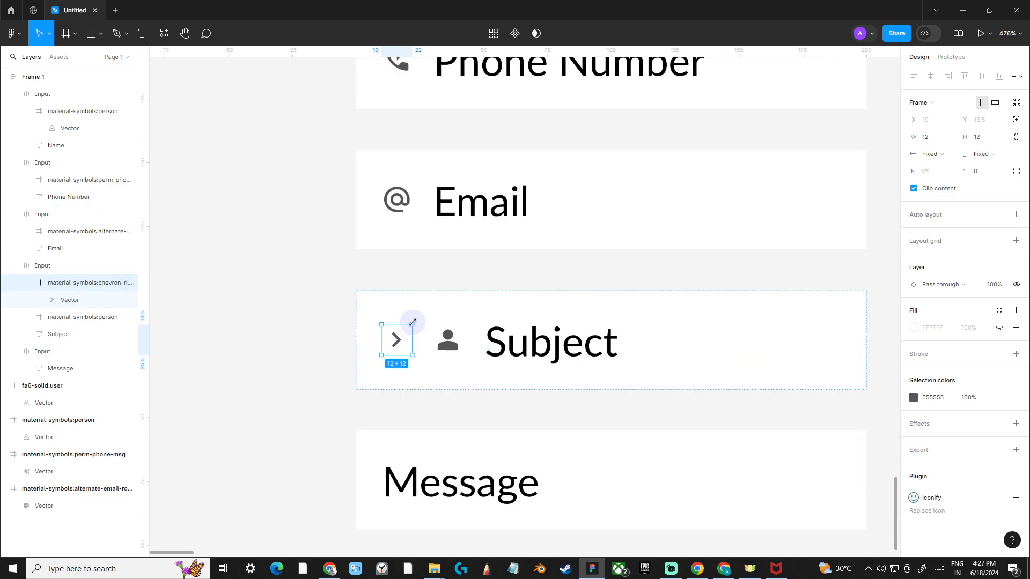
left_click_drag(419, 323, 421, 367)
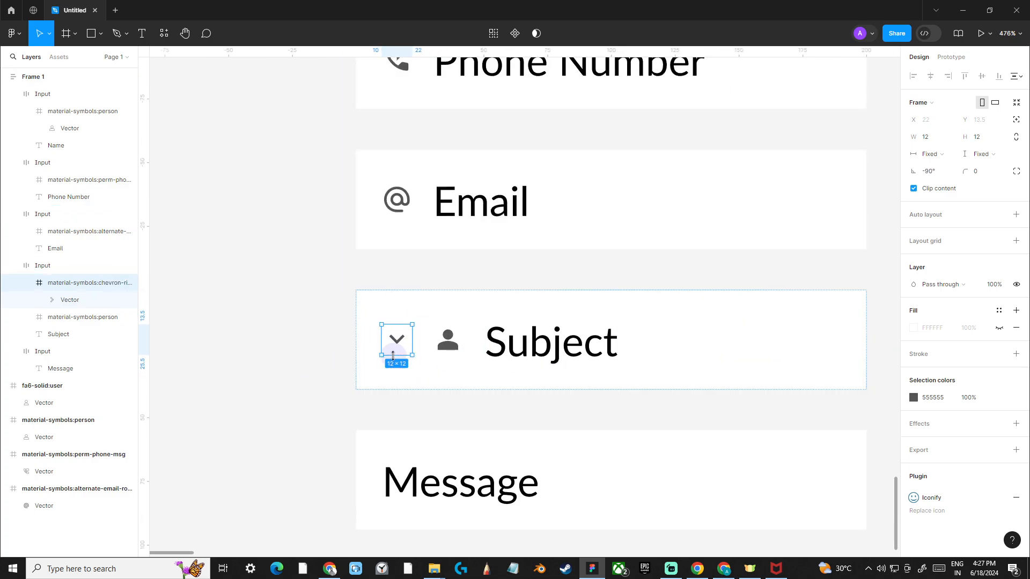
scroll(494, 340, "down", 3)
left_click(467, 349)
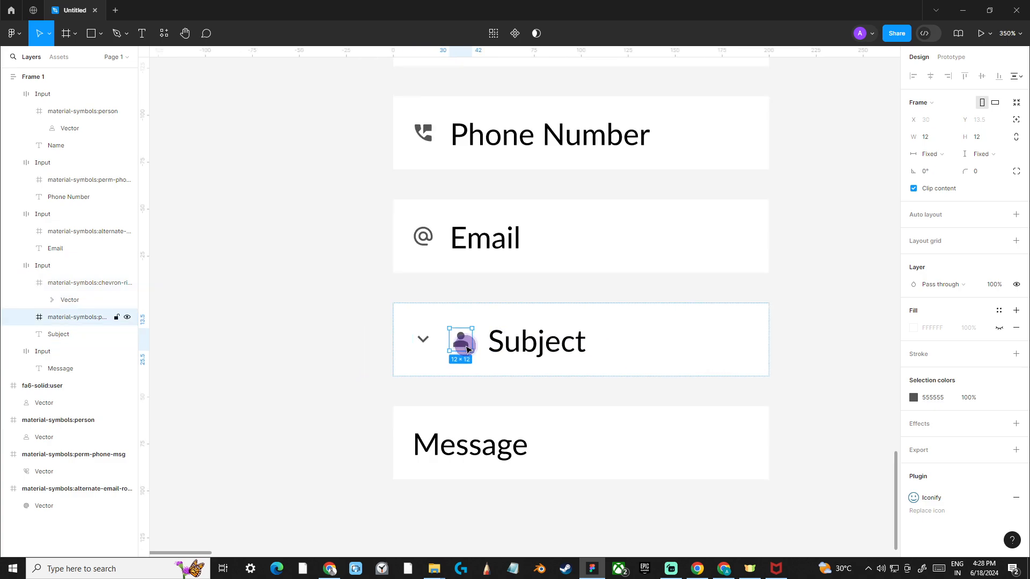
key("Delete")
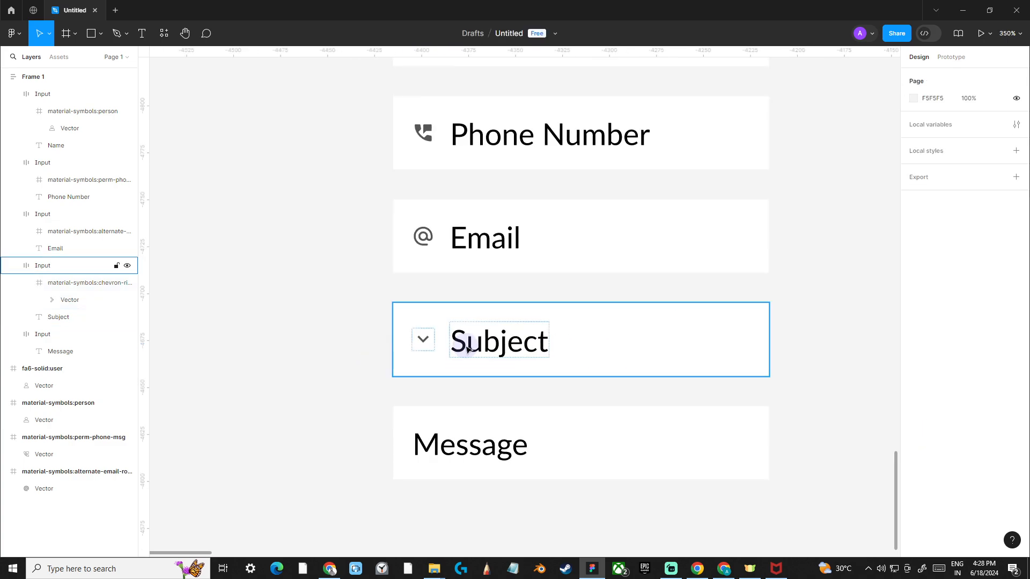
- Set the Subject field's auto layout horizontal gap to Auto
left_click(647, 338)
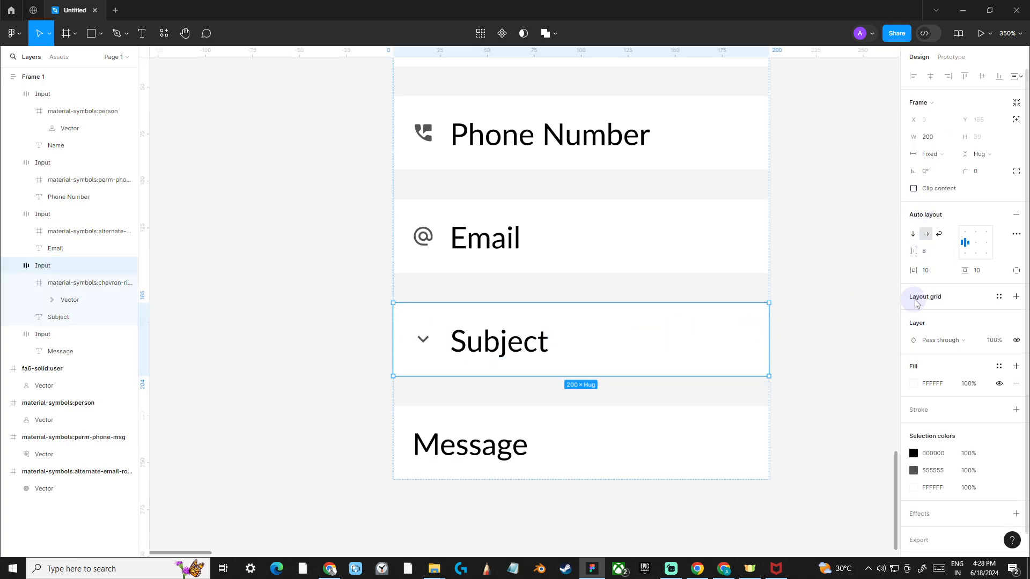
left_click(949, 250)
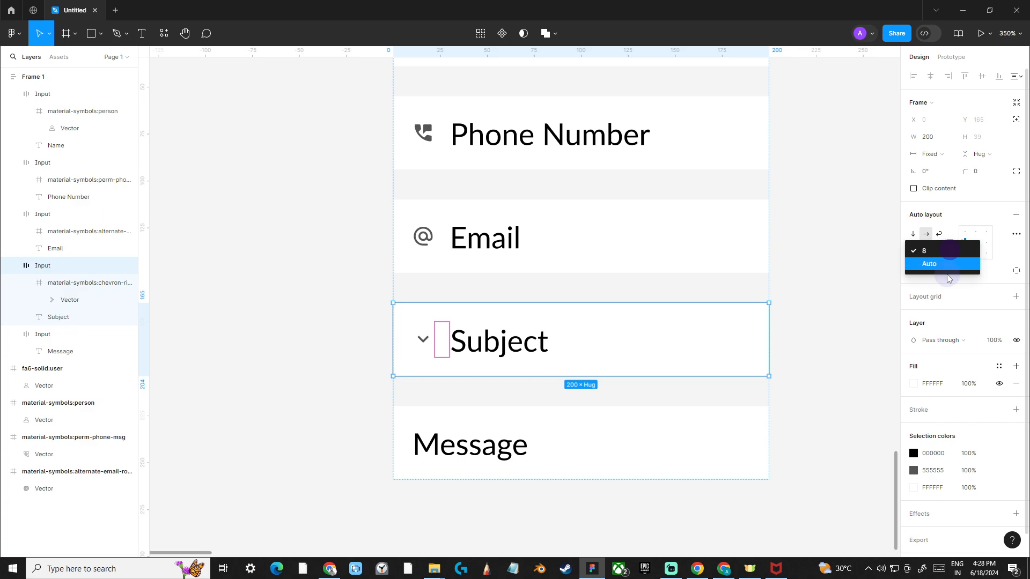
left_click(944, 269)
- Reorder the Subject field so its label comes before the chevron icon, and deselect
left_click(420, 345)
left_click(665, 338)
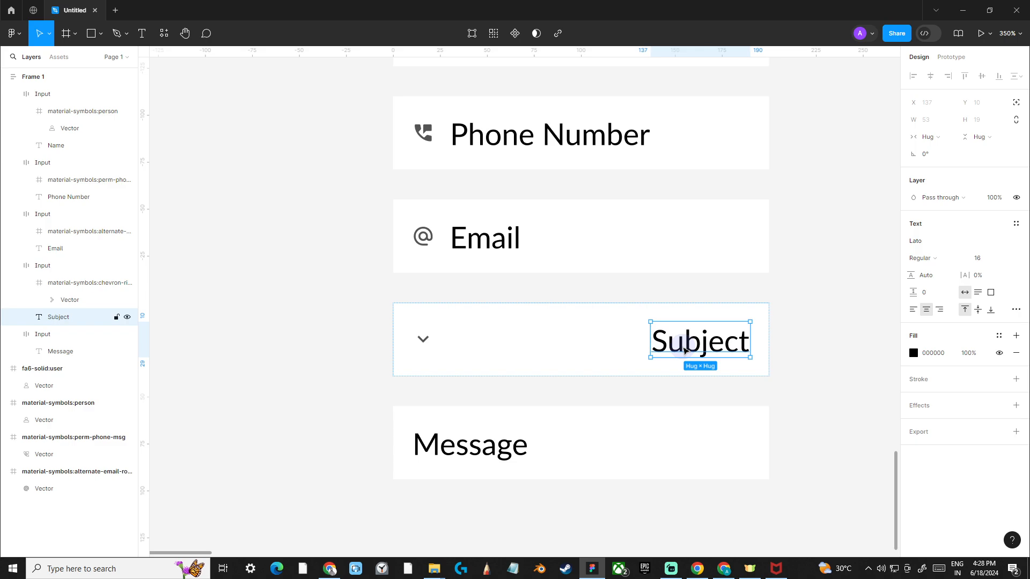
key("Left")
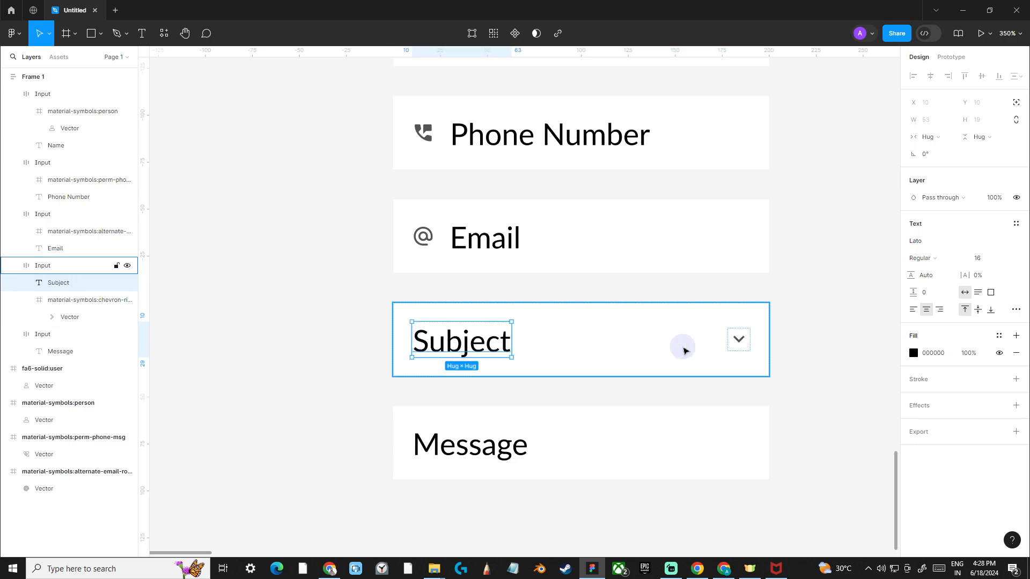
left_click(340, 347)
scroll(345, 347, "down", 5)
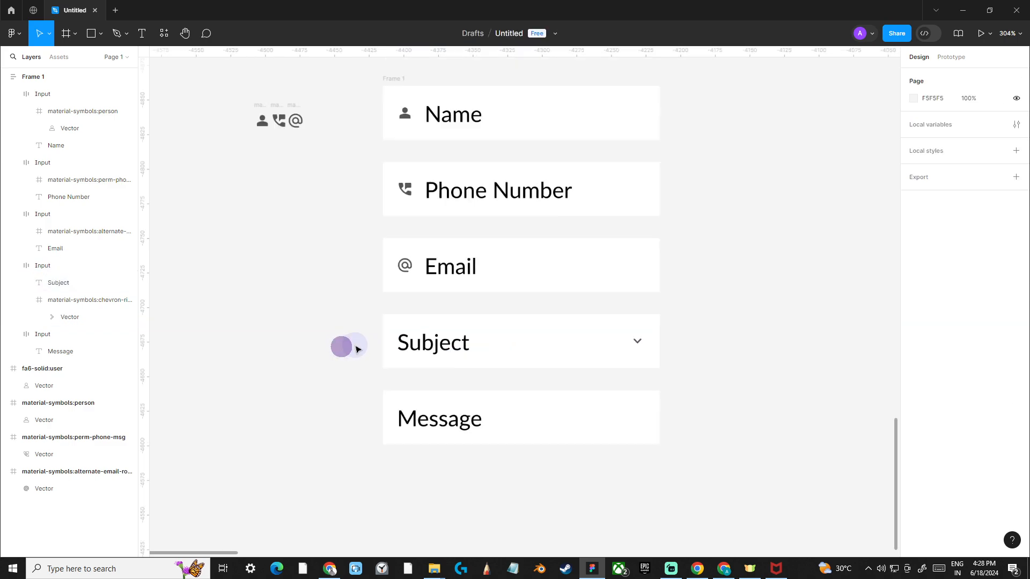
scroll(356, 348, "up", 2)
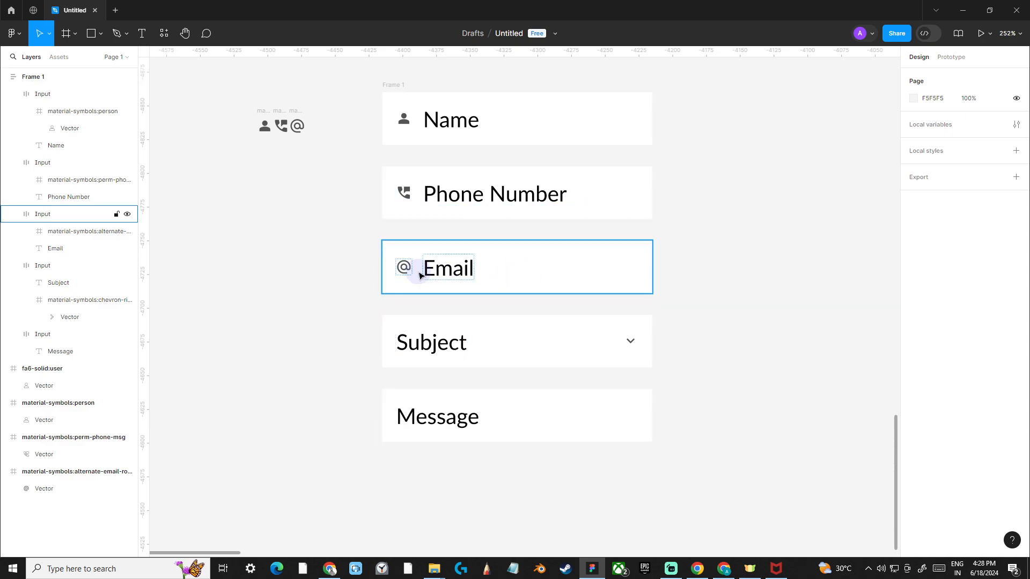
- Select all five Input fields together and set their width to 250
left_click(444, 123)
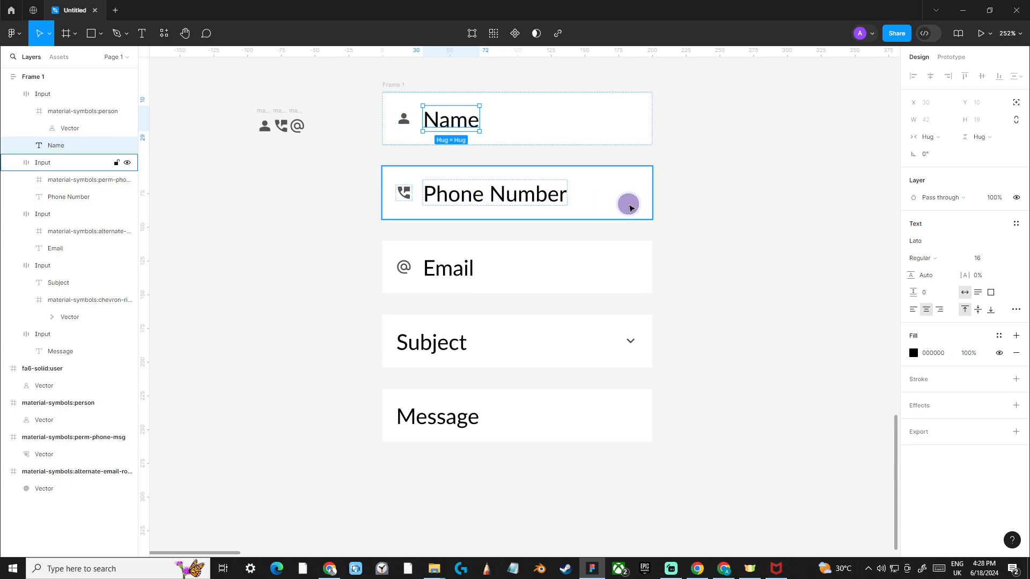
left_click(630, 206)
left_click(608, 130, "shift")
left_click(604, 271, "shift")
left_click(611, 340, "shift")
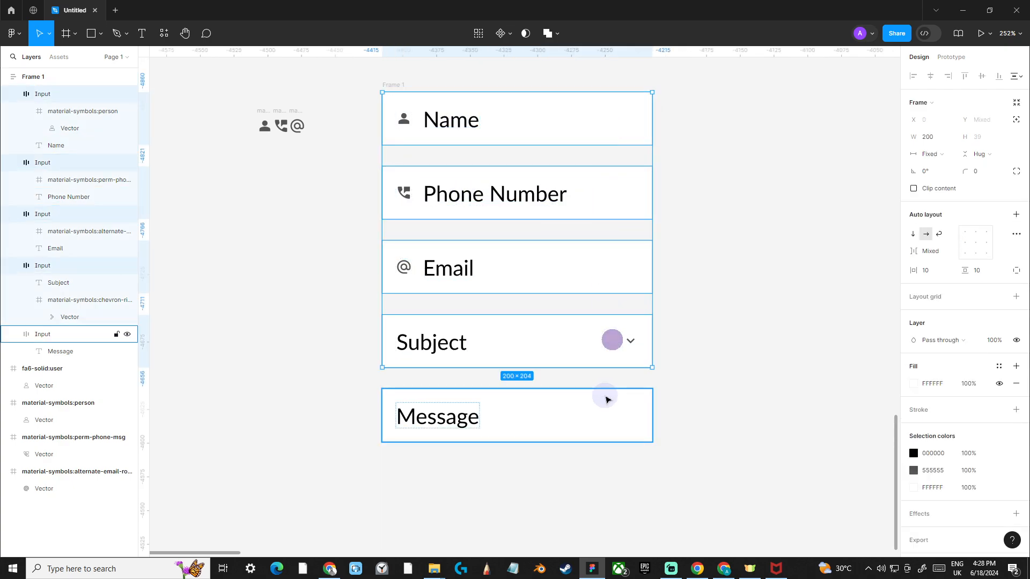
left_click(607, 400, "shift")
left_click_drag(653, 266, 726, 266)
left_click(936, 142)
type("2")
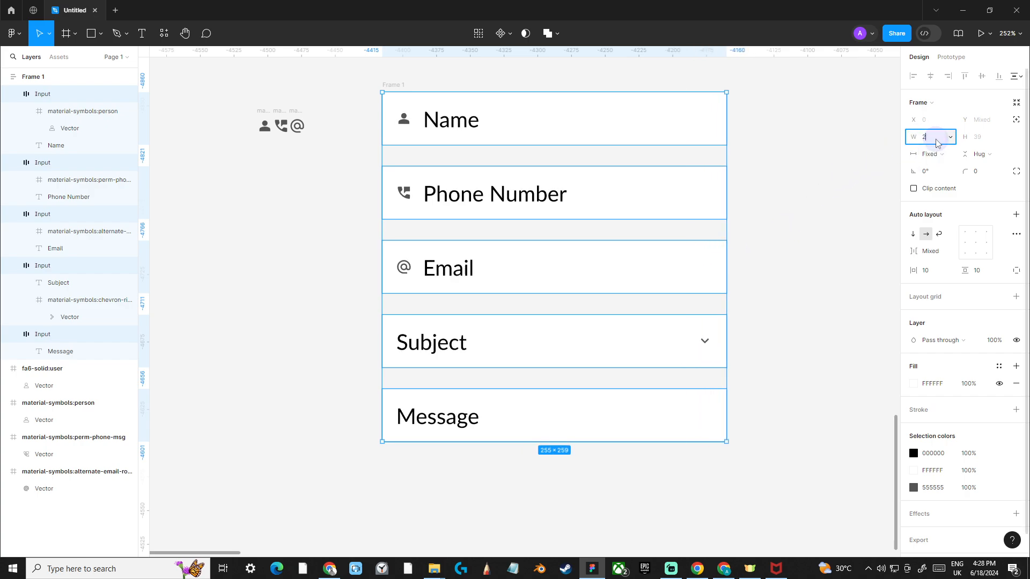
type("50")
key("Return")
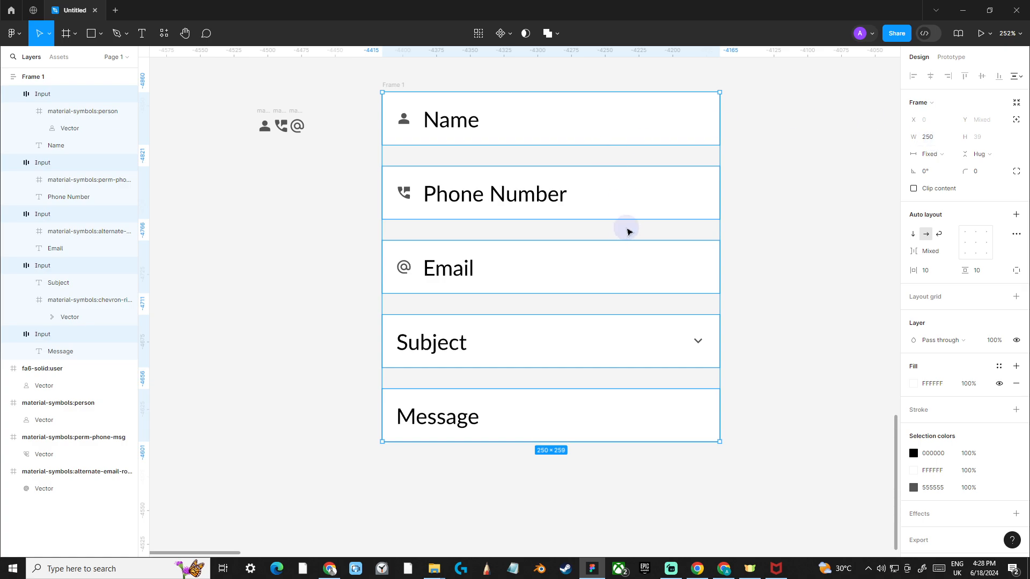
- Set the corner radius of all five Input fields to 8 and deselect them
scroll(731, 184, "down", 3)
scroll(795, 197, "up", 3)
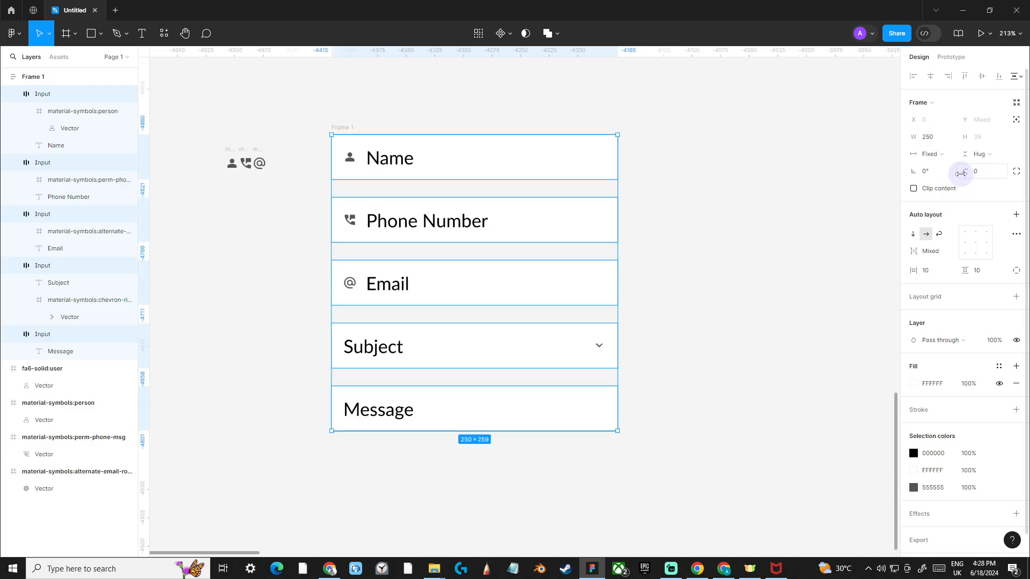
left_click(985, 177)
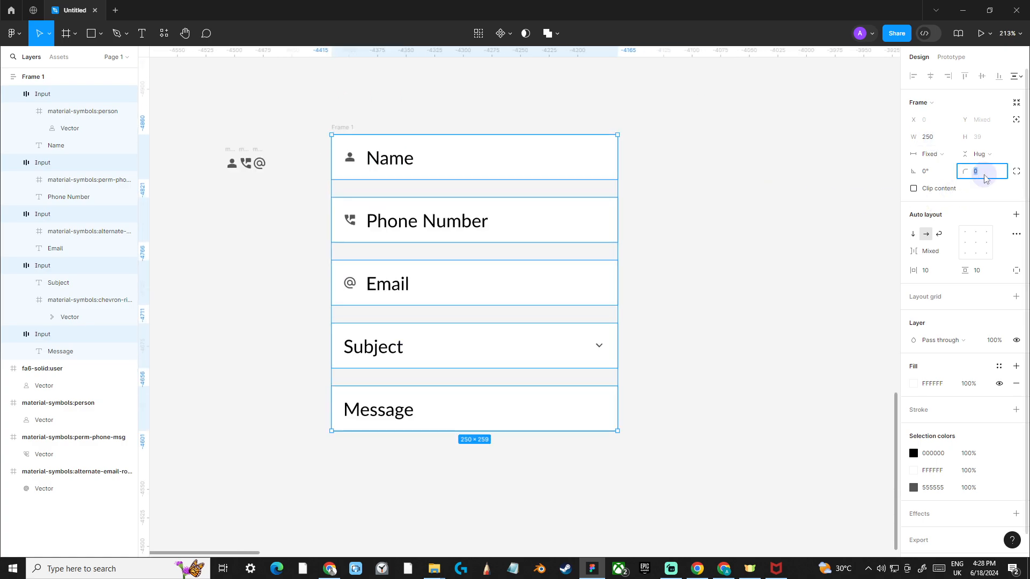
left_click(729, 202)
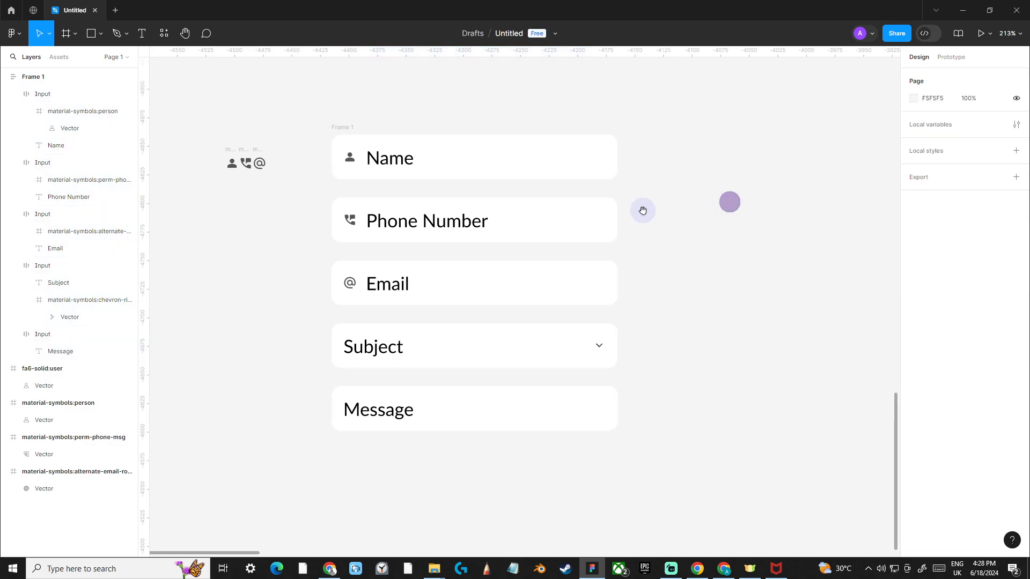
- Select all five Input fields together and add an inside stroke of weight 1 to them
left_click_drag(644, 208, 665, 175)
left_click(590, 128)
left_click(576, 192, "shift")
left_click(573, 246, "shift")
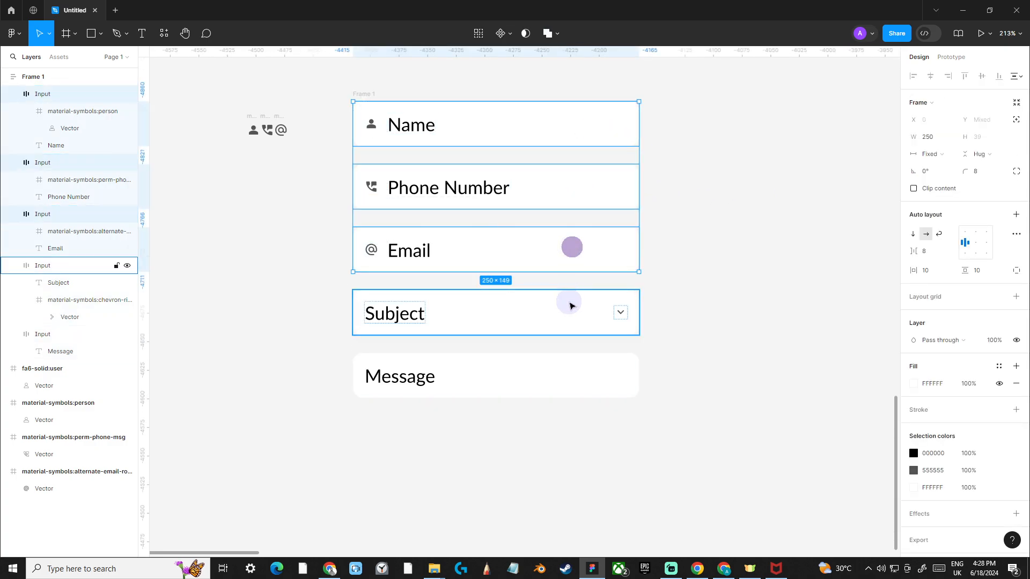
left_click(569, 301, "shift")
left_click(559, 380, "shift")
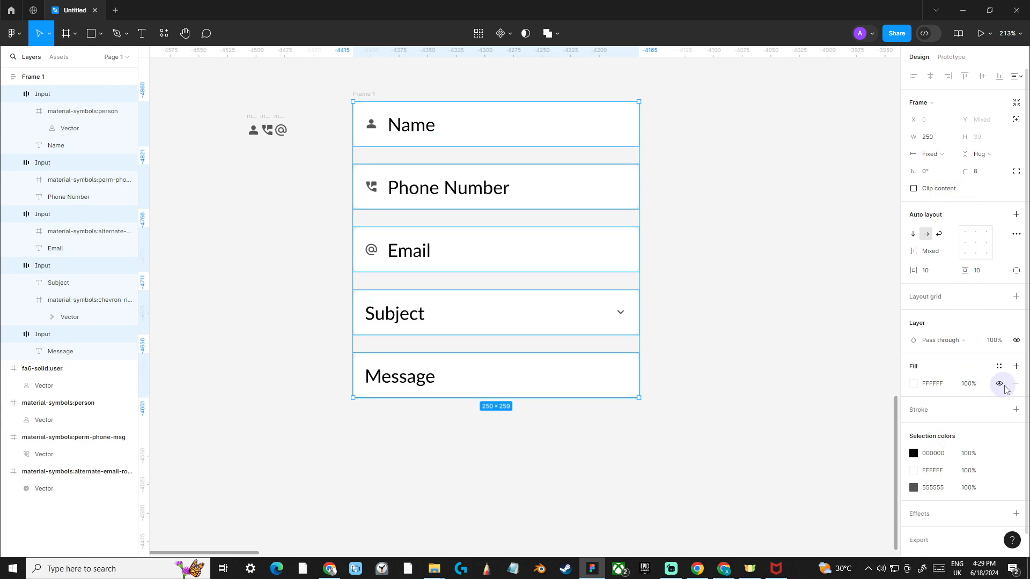
left_click(1017, 412)
scroll(1014, 410, "down", 2)
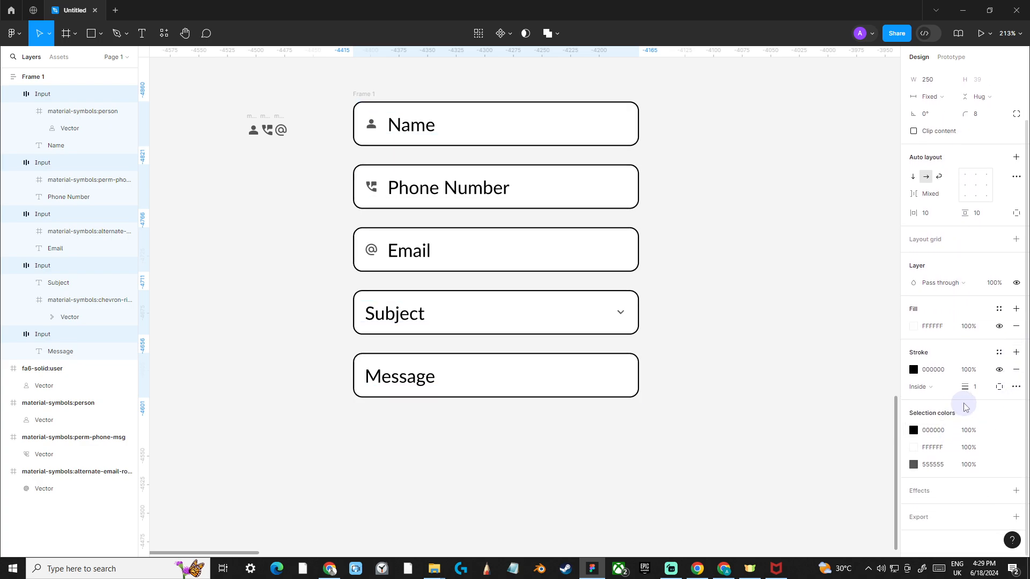
- Change the stroke color of the five Input fields to light grey E1E1E1 and deselect
left_click(913, 370)
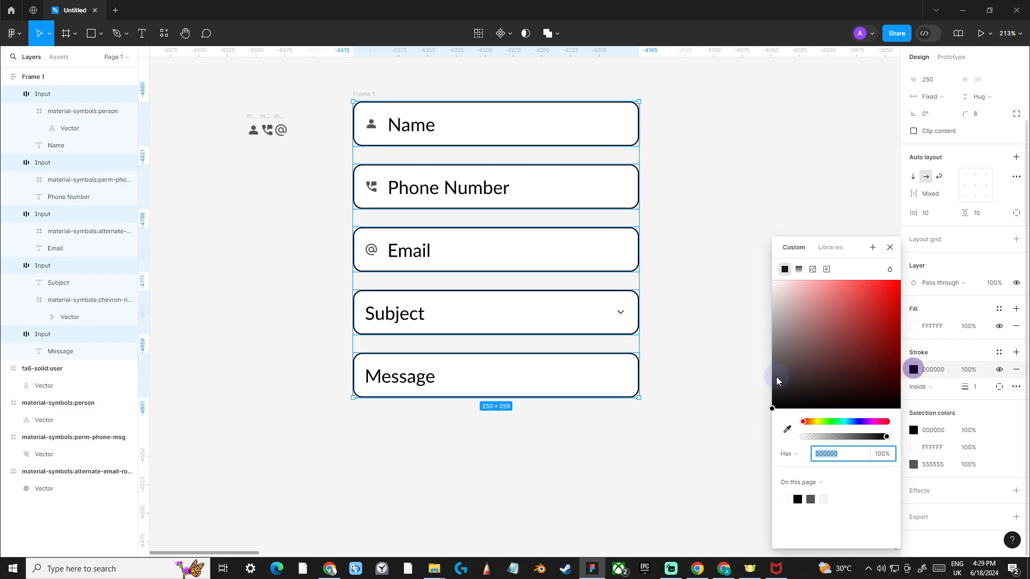
left_click_drag(776, 397, 742, 302)
left_click(890, 248)
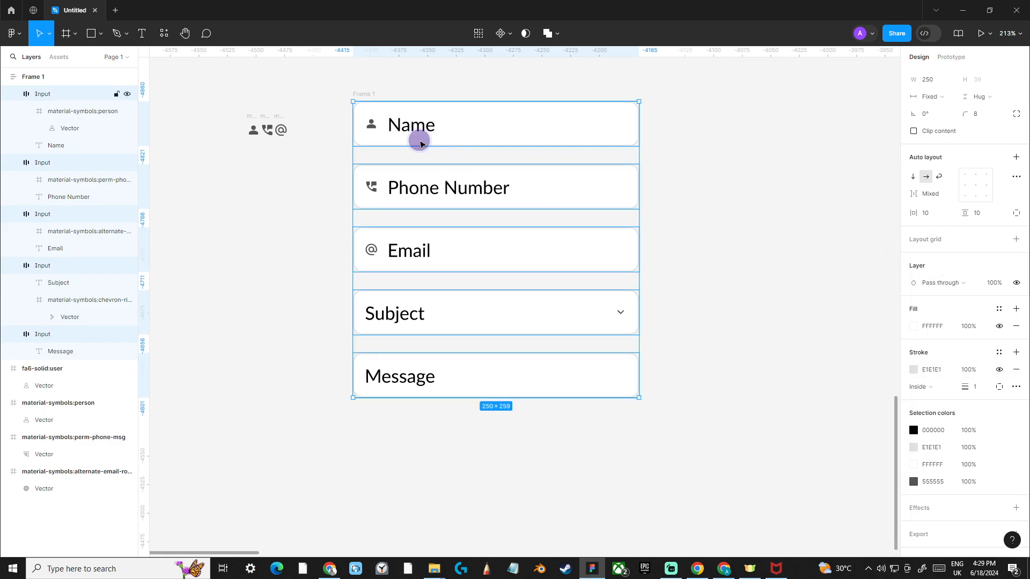
left_click(420, 144)
left_click(265, 156)
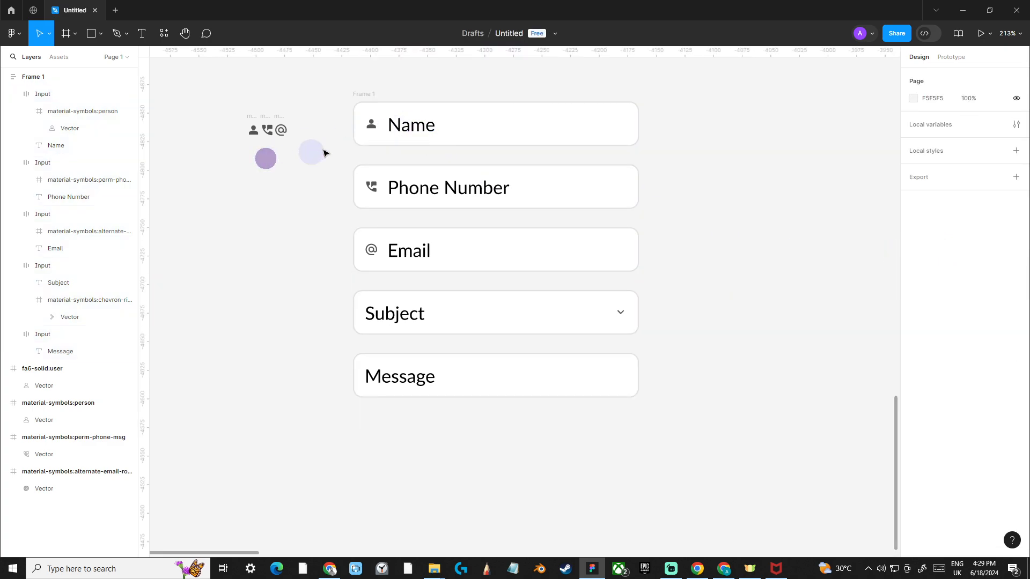
- Increase the Message field's height to 118 and align its content to the top left
left_click(398, 128)
left_click(301, 222)
scroll(704, 269, "down", 1)
left_click(555, 375)
scroll(553, 370, "down", 3)
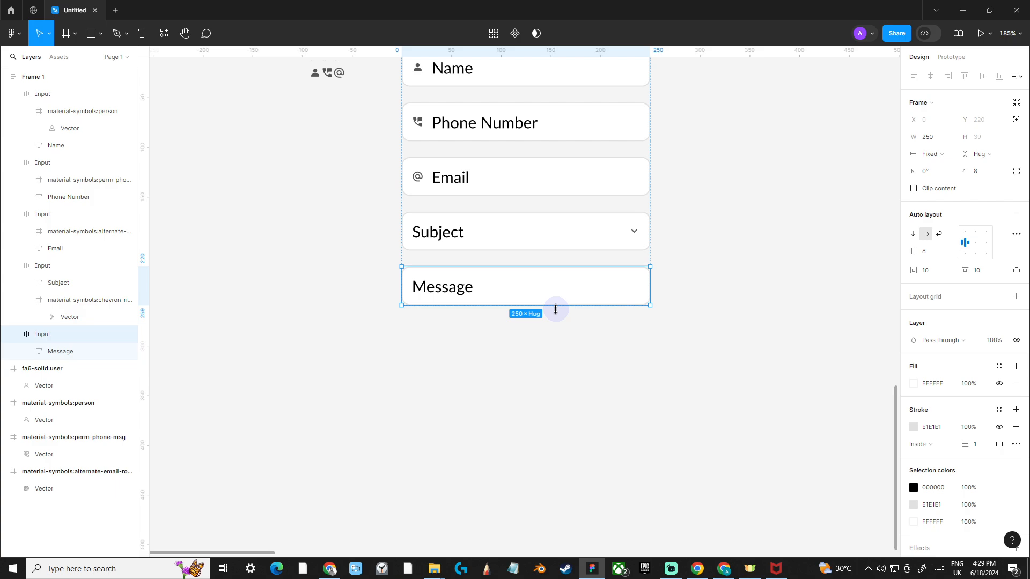
left_click_drag(555, 309, 550, 385)
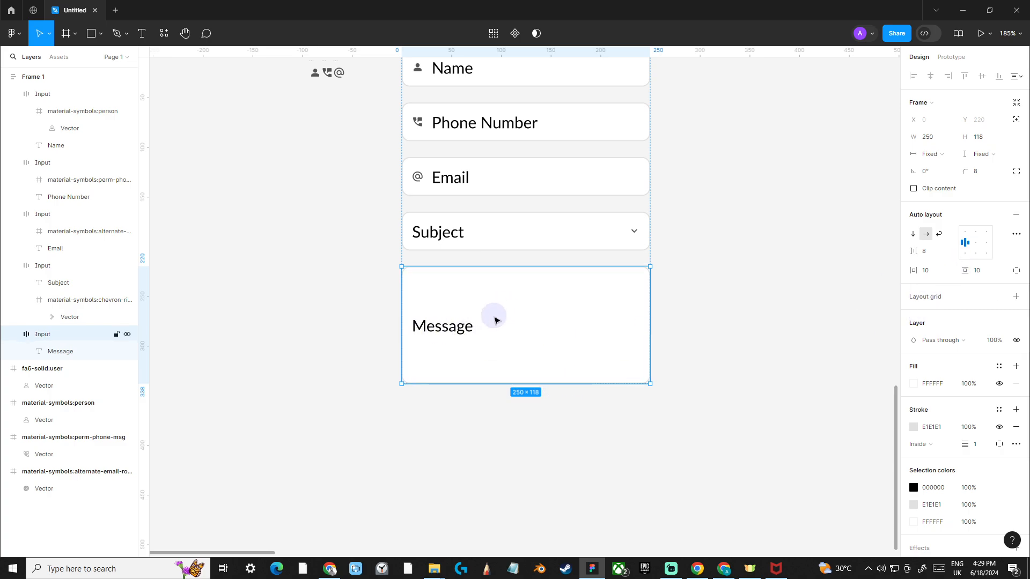
left_click(963, 237)
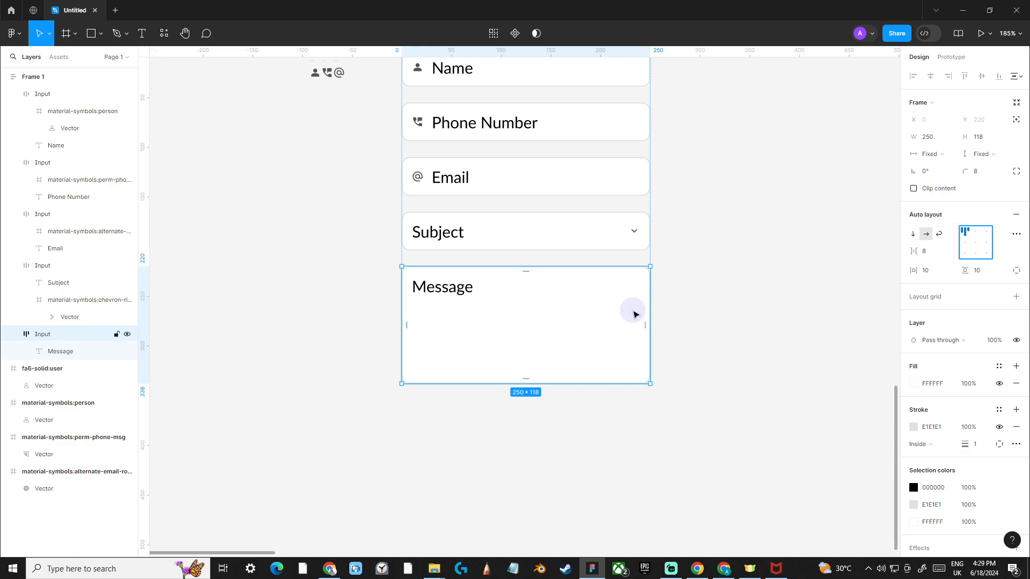
- Delete the three leftover person, phone and email icons lying outside the form
scroll(706, 301, "up", 2)
left_click_drag(285, 106, 363, 174)
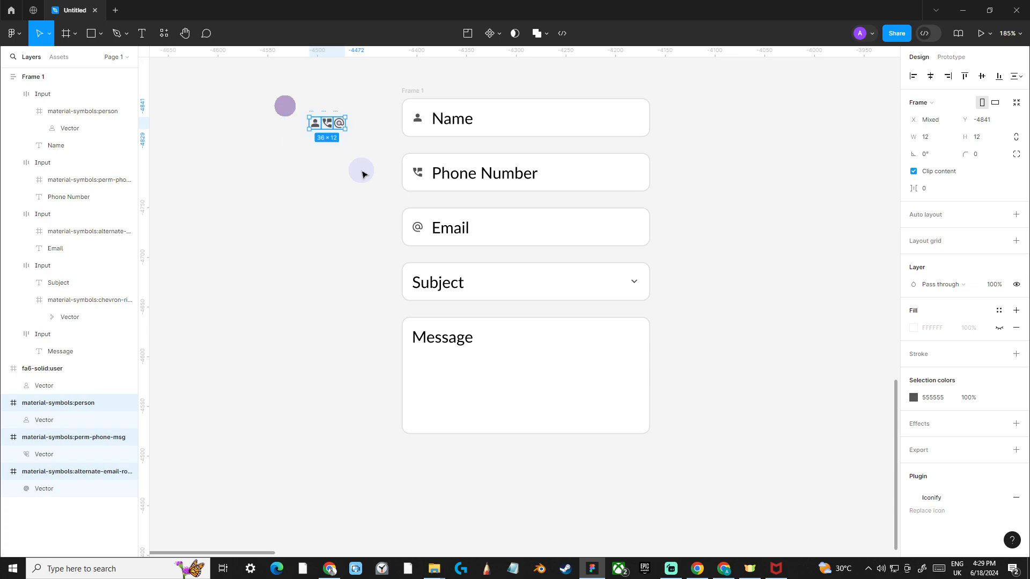
key("Delete")
- Wrap the form frame in a new auto layout frame and give it a white FFFFFF fill
left_click_drag(333, 223, 312, 246)
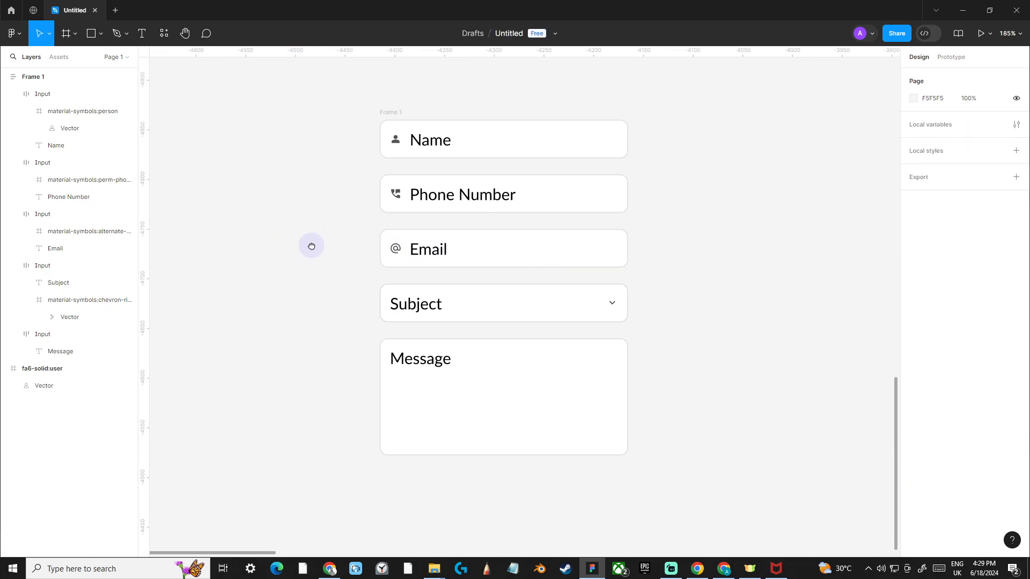
left_click(387, 113)
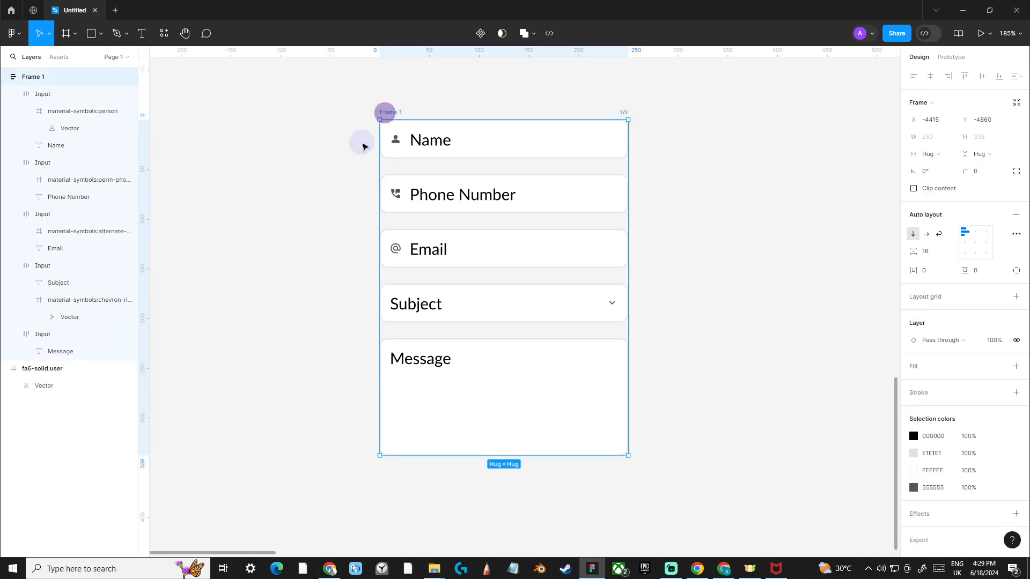
key("shift+a")
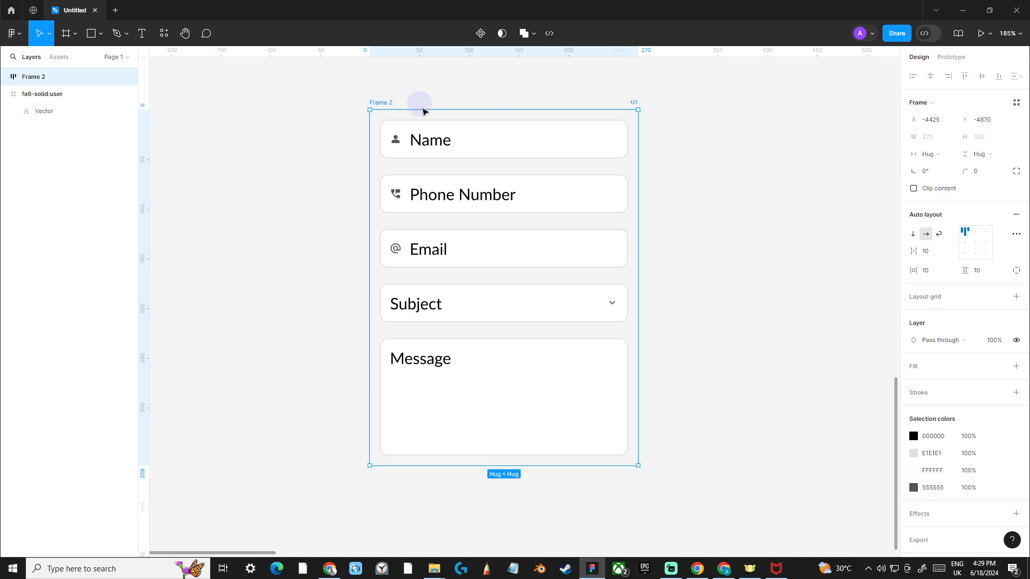
left_click(1015, 370)
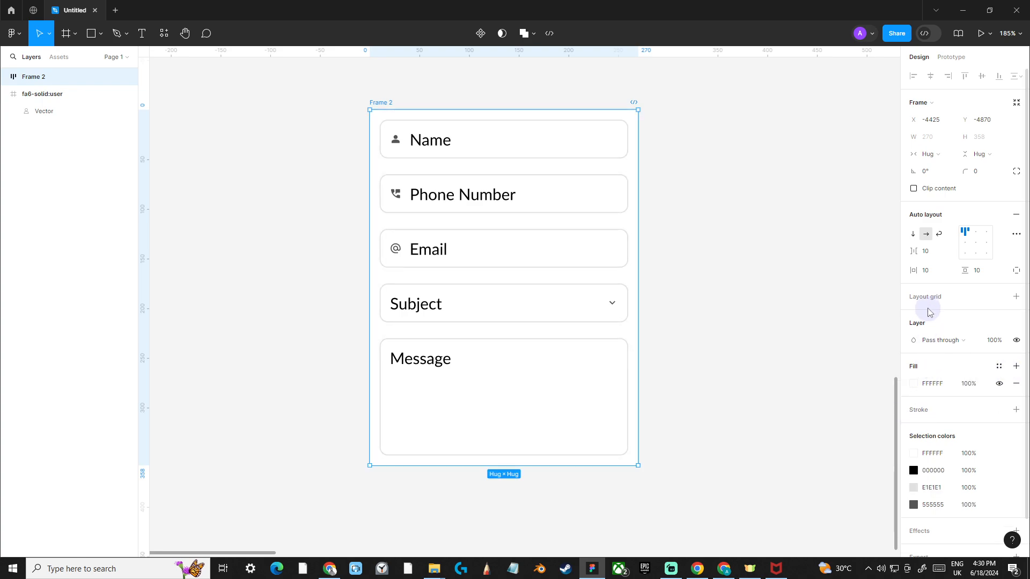
- Set the outer frame's horizontal and vertical padding to 32 and deselect it
left_click(933, 274)
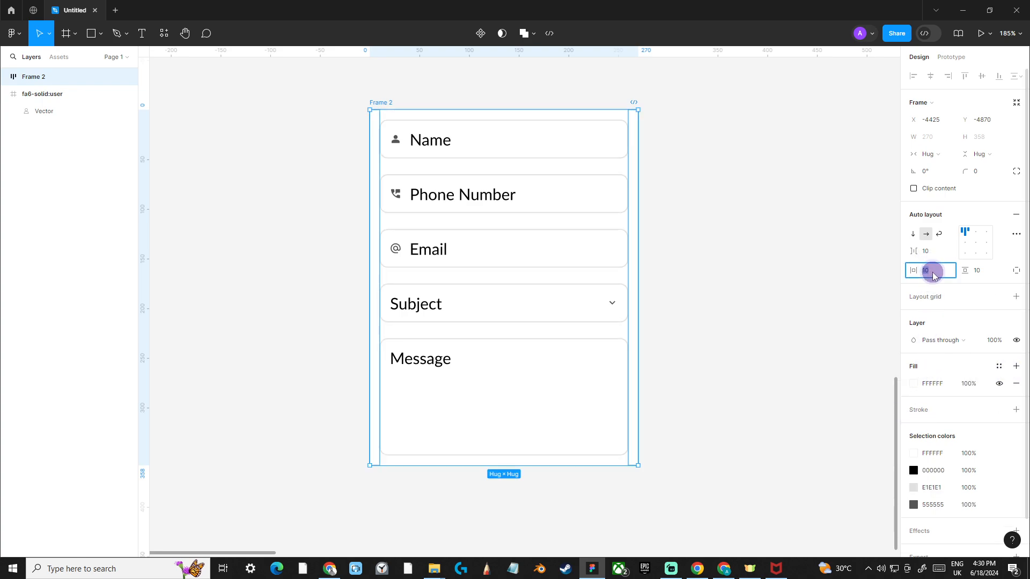
type("3")
key("Tab")
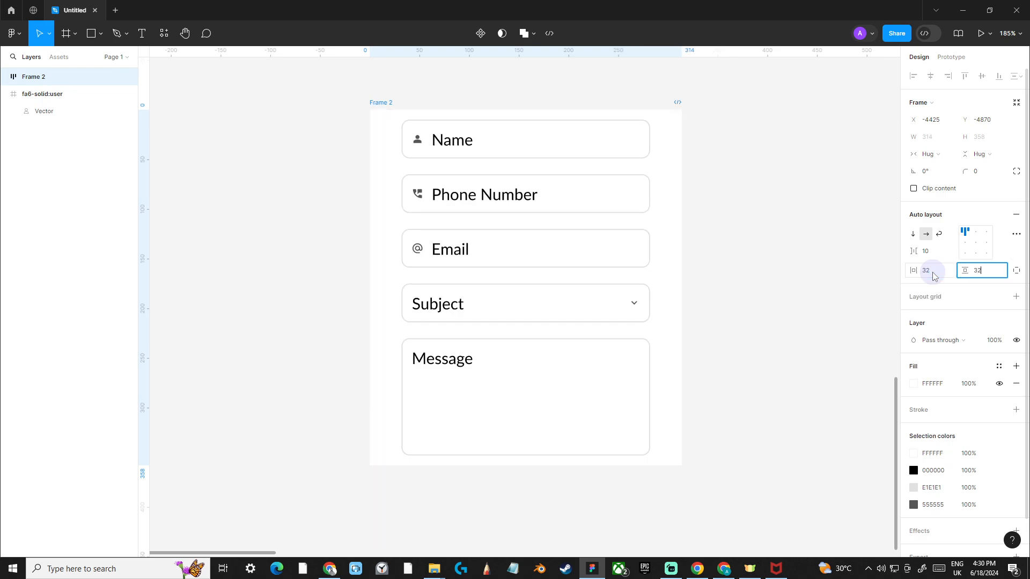
type("32")
key("Return")
left_click(671, 194)
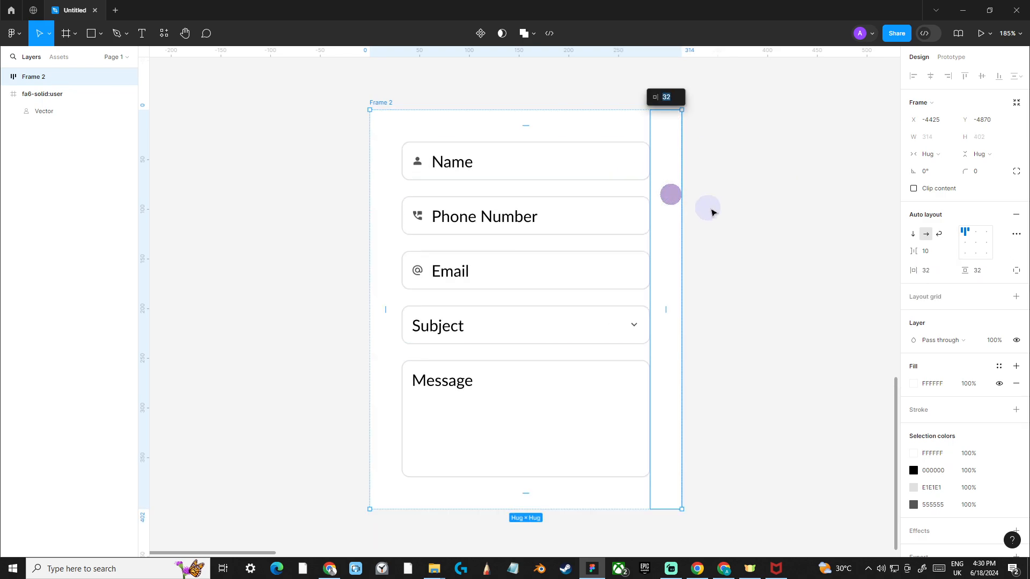
left_click(728, 204)
mouse_move(741, 213)
left_mouse_down()
mouse_move(668, 171)
mouse_move(732, 223)
left_mouse_up()
scroll(678, 207, "down", 1)
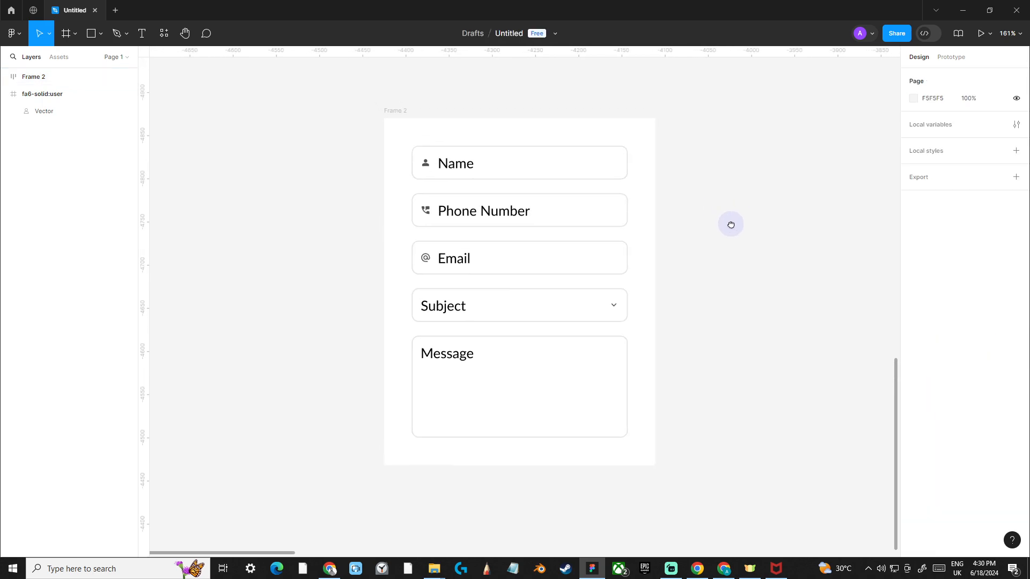
- Paste a copy of the first field's Name text into the outer frame
left_click(460, 171)
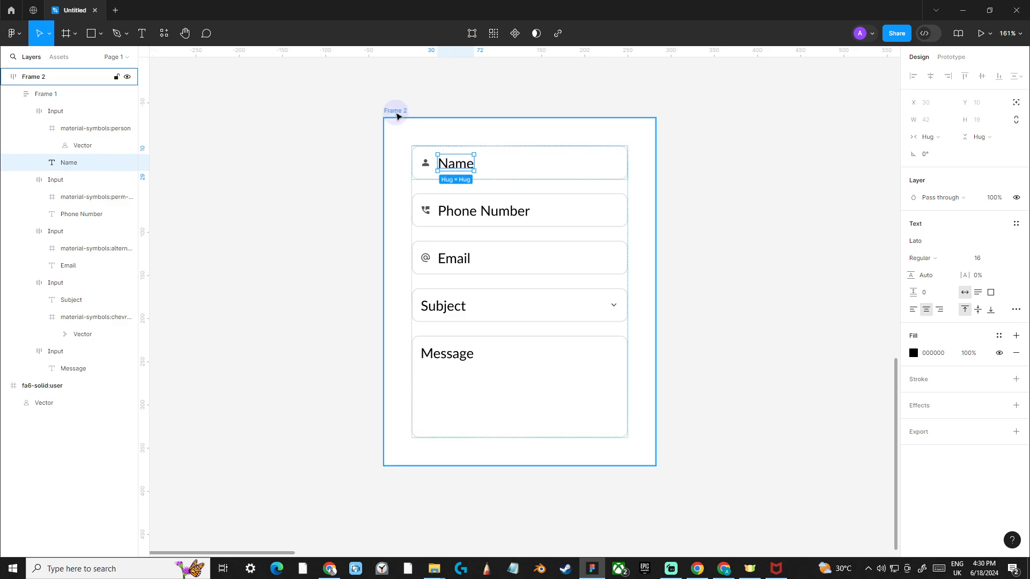
left_click(397, 116)
key("ctrl+v")
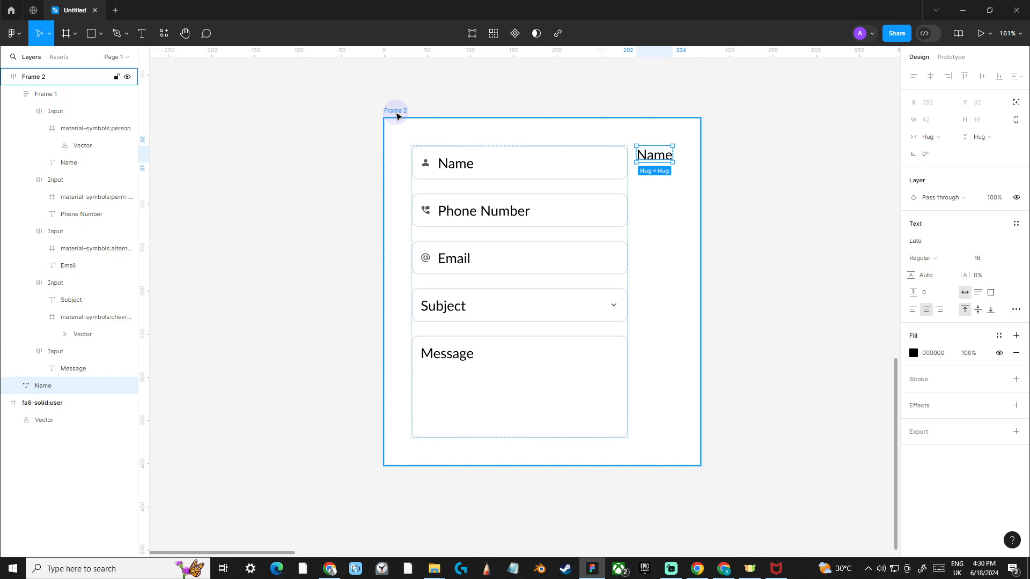
- Switch the outer frame's auto layout to vertical and move the copied Name text above the fields
left_click(398, 116)
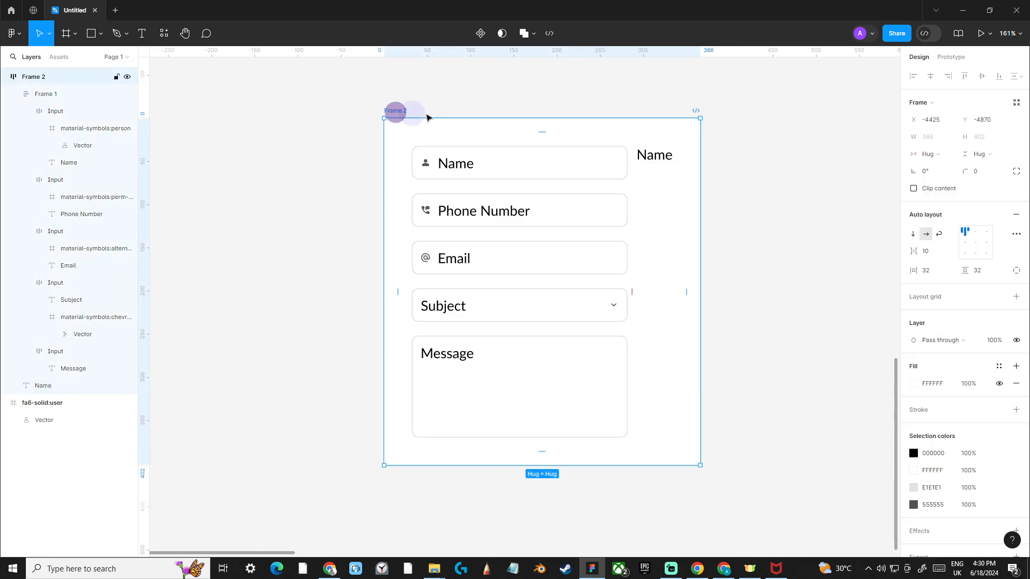
left_click(913, 234)
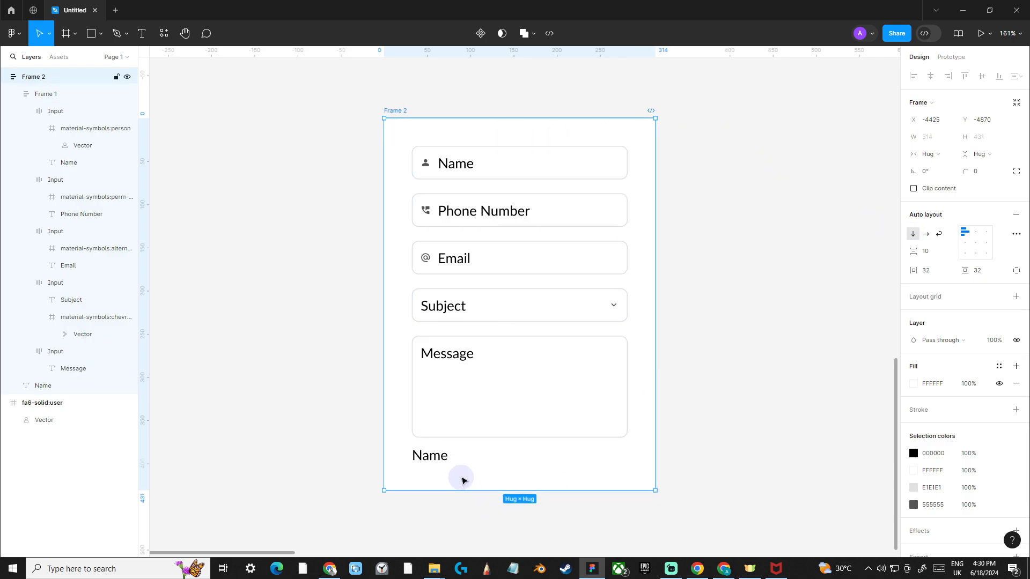
left_click(442, 461)
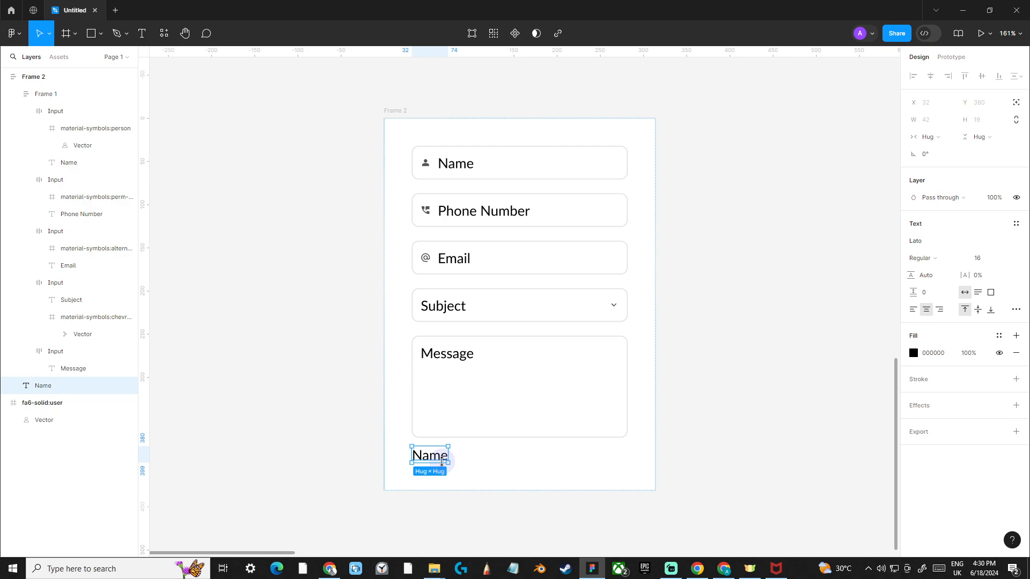
key("Up")
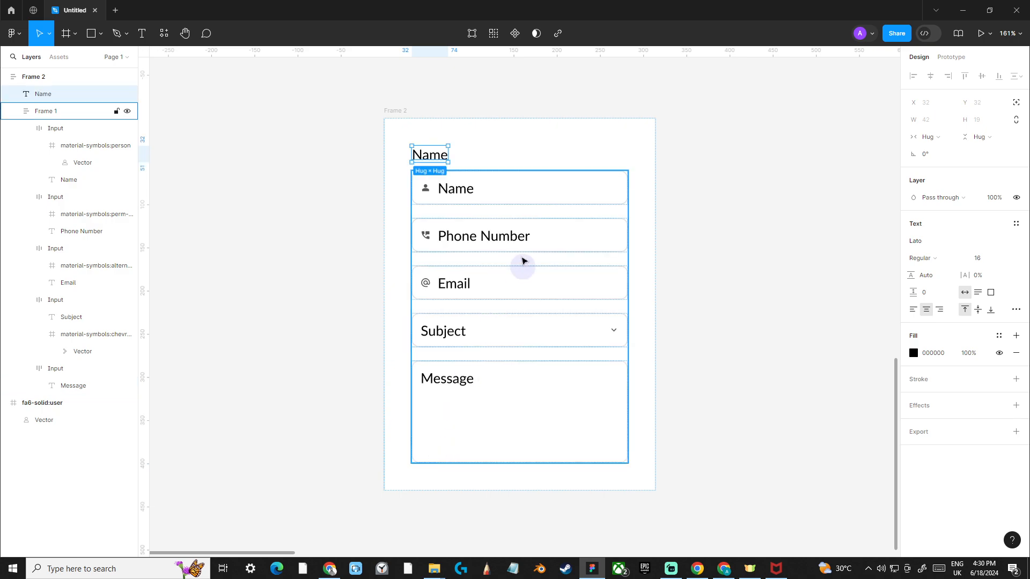
- Make the Name text above the fields bold and set its font size to 22
left_click(395, 109)
left_click(436, 156)
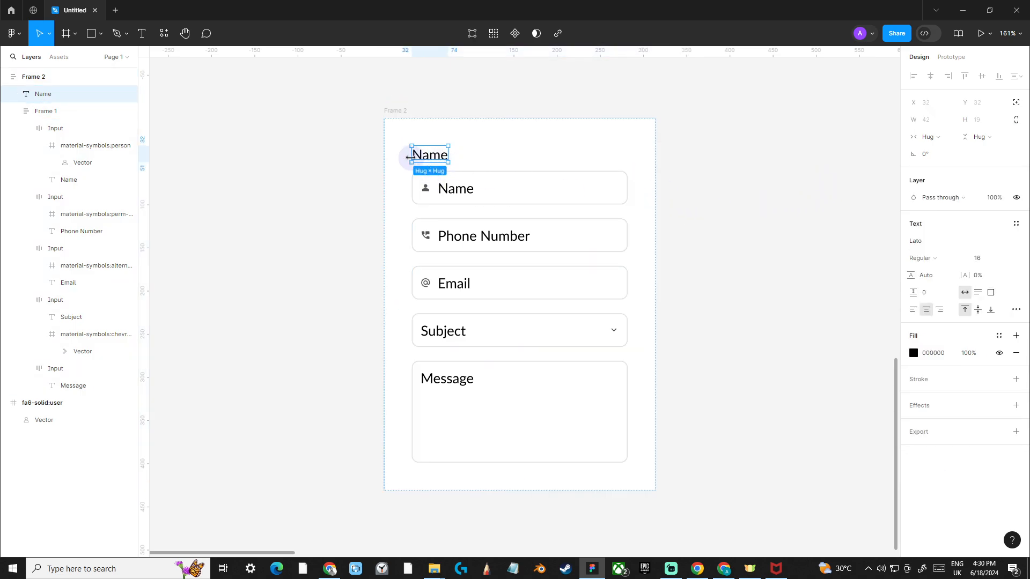
key("ctrl+b")
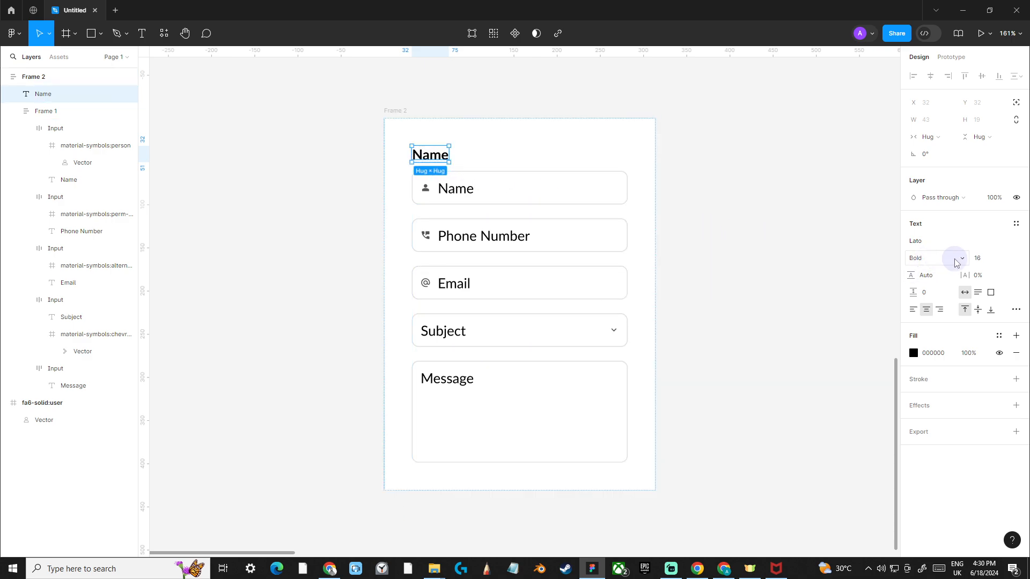
left_click(978, 262)
type("22")
key("Return")
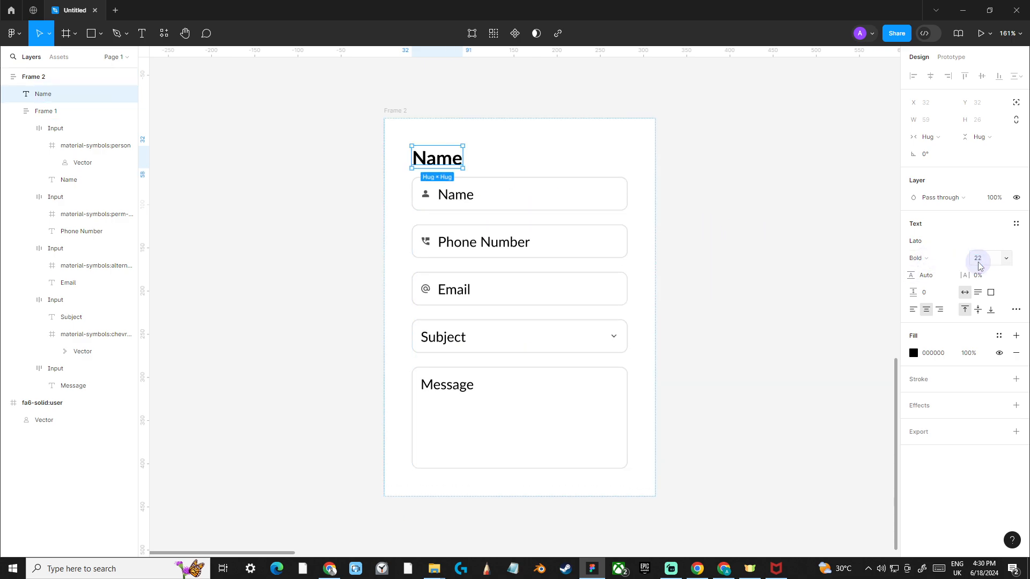
- Replace the heading text above the fields with "Contact Form"
left_click(444, 171)
double_click(443, 171)
type("Contact Form")
key("Escape")
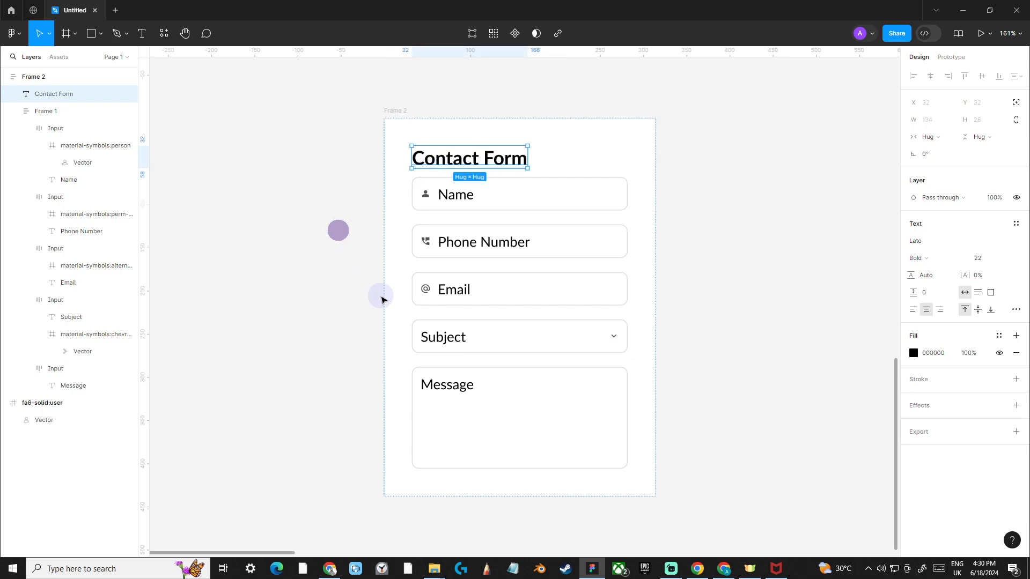
left_click(380, 297)
- Set the outer frame's corner radius to 8 and deselect it
scroll(381, 297, "down", 1)
left_click(579, 145)
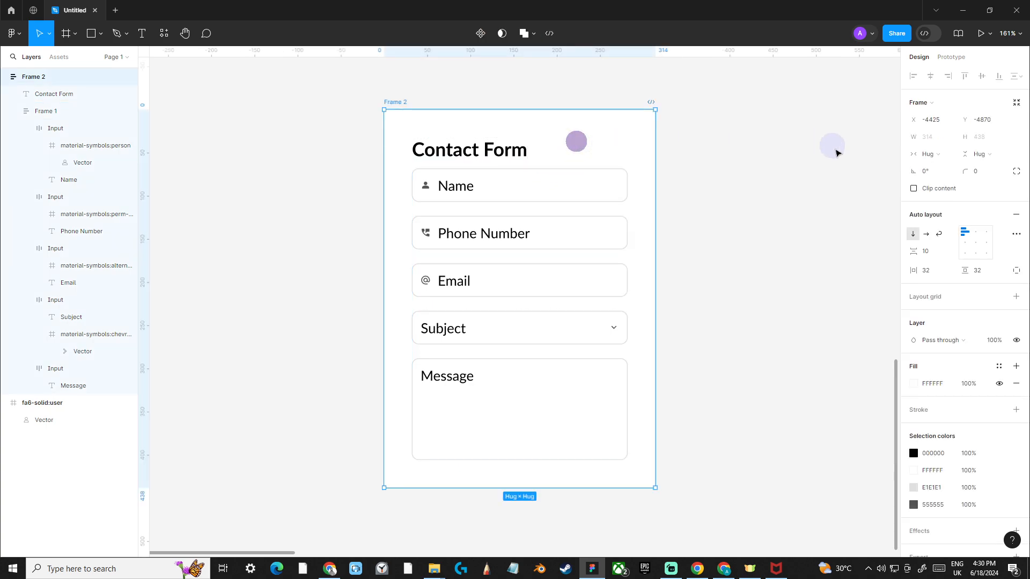
left_click(981, 179)
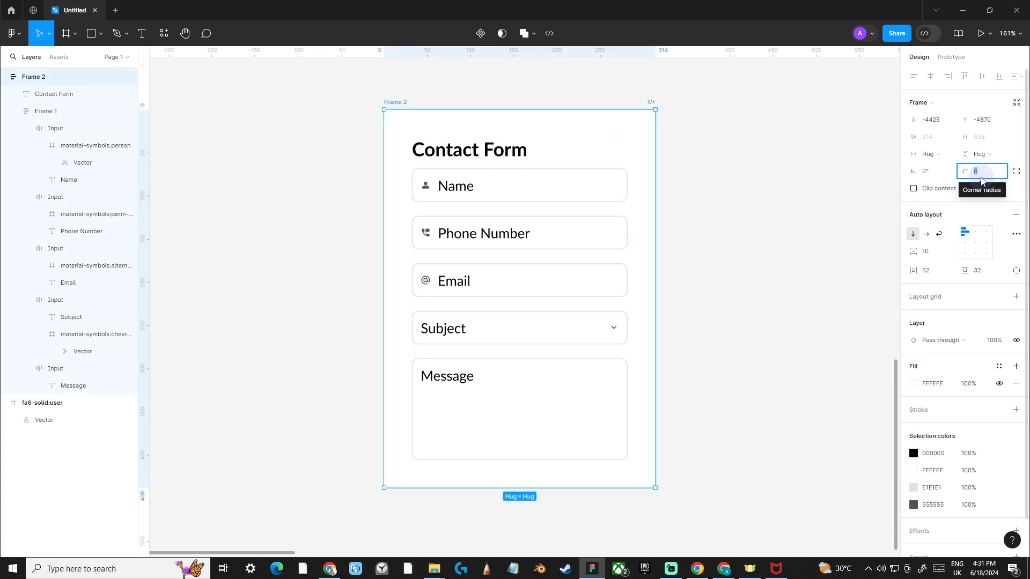
type("8")
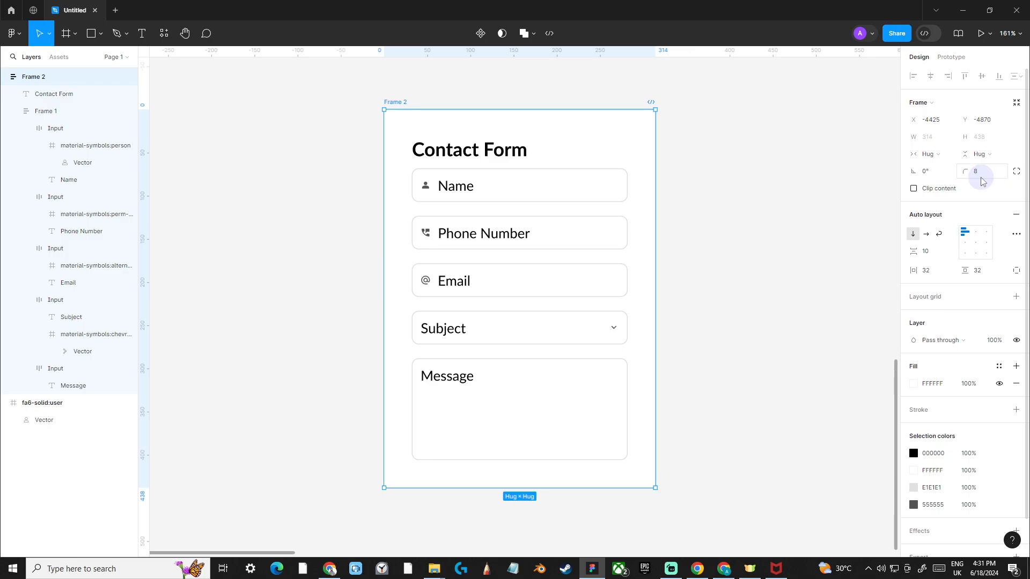
left_click(747, 204)
left_click_drag(734, 246, 720, 219)
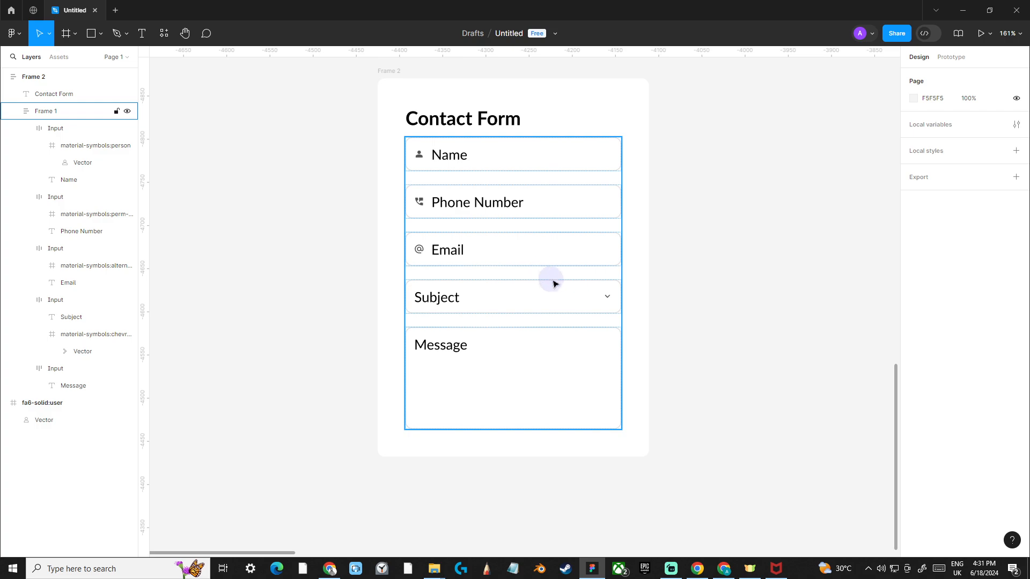
- Duplicate the Name input field and move the copy below the Message field
left_click(460, 168)
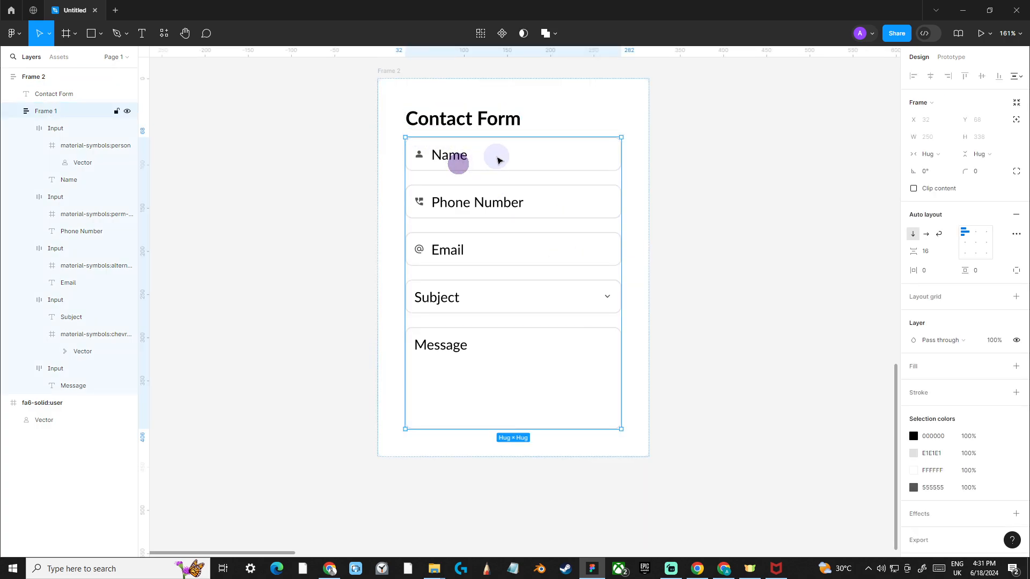
left_click(496, 156)
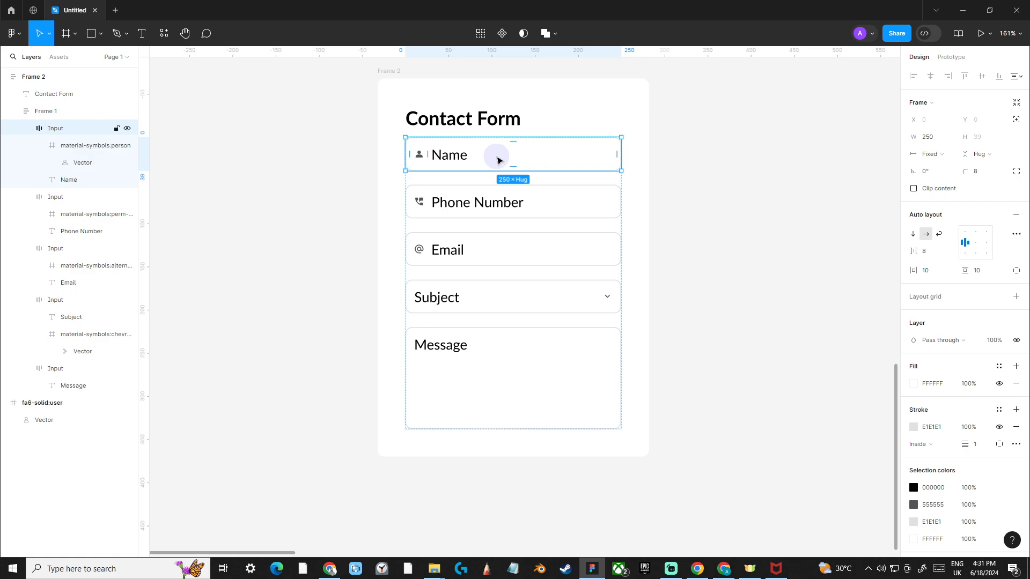
key("ctrl+d")
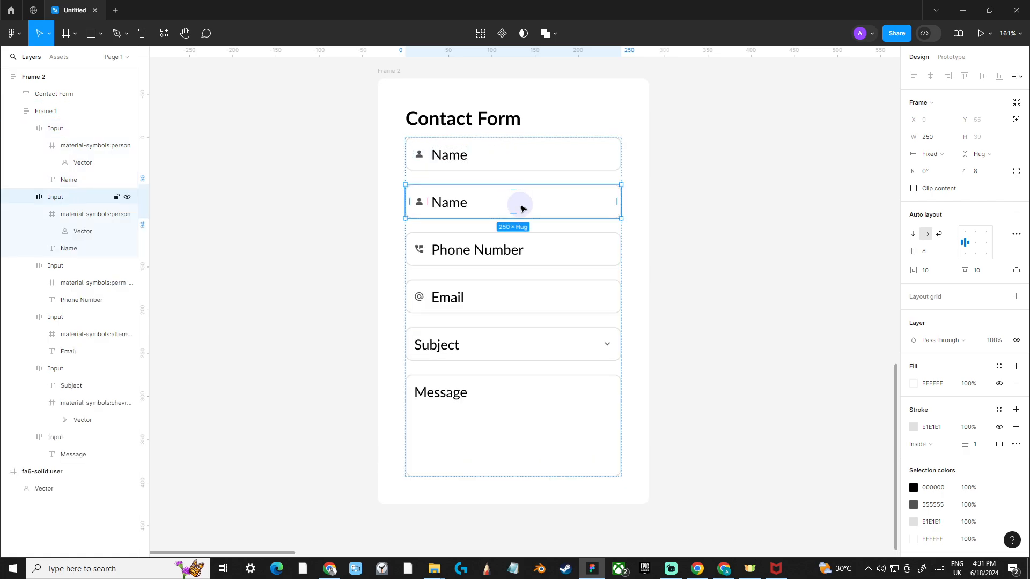
key("Down")
key("Down")
key("Down")
key("Down")
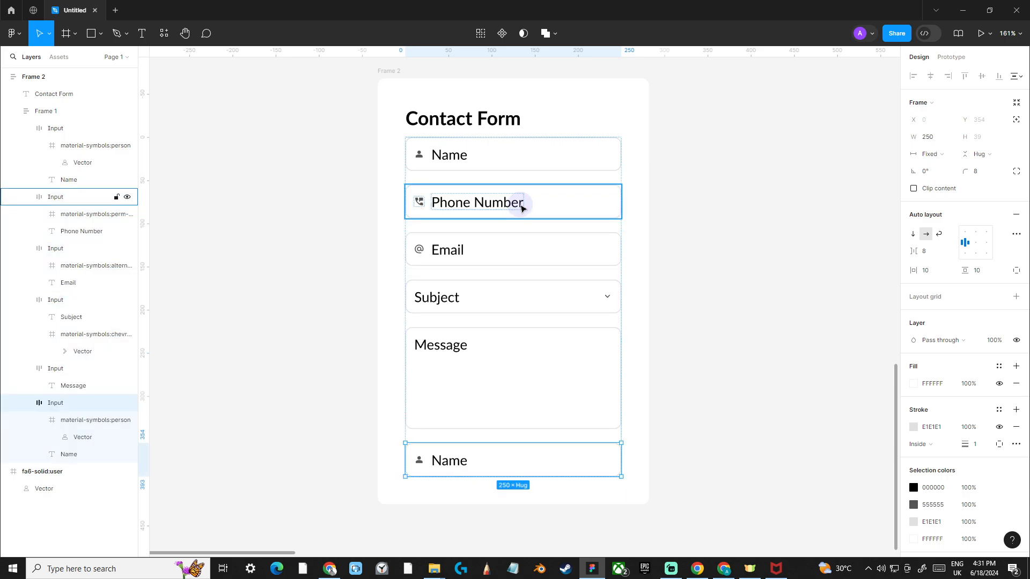
- Change the fill of the copied Name field below Message to blue-violet 5754F3
scroll(521, 208, "down", 3)
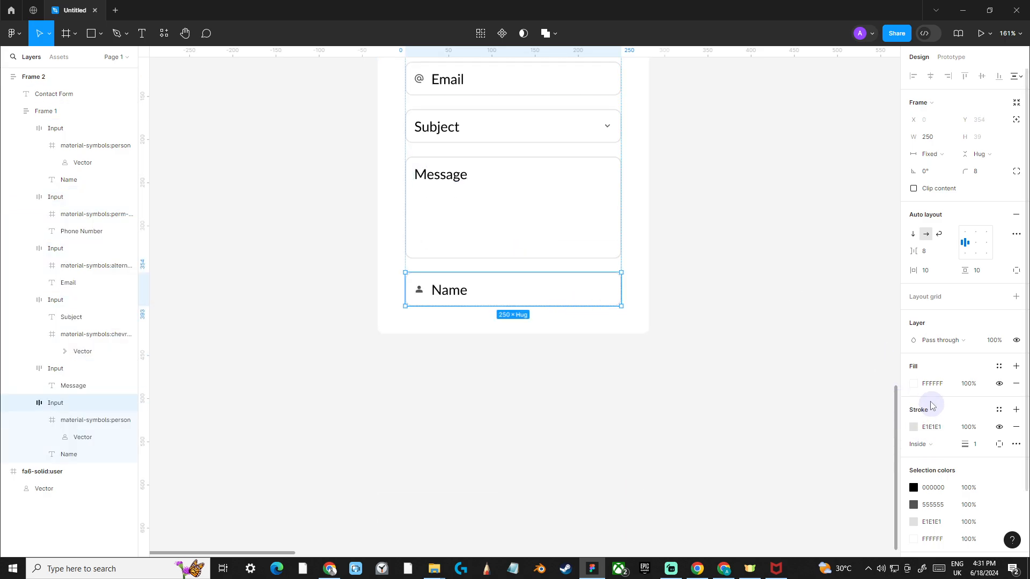
left_click(912, 384)
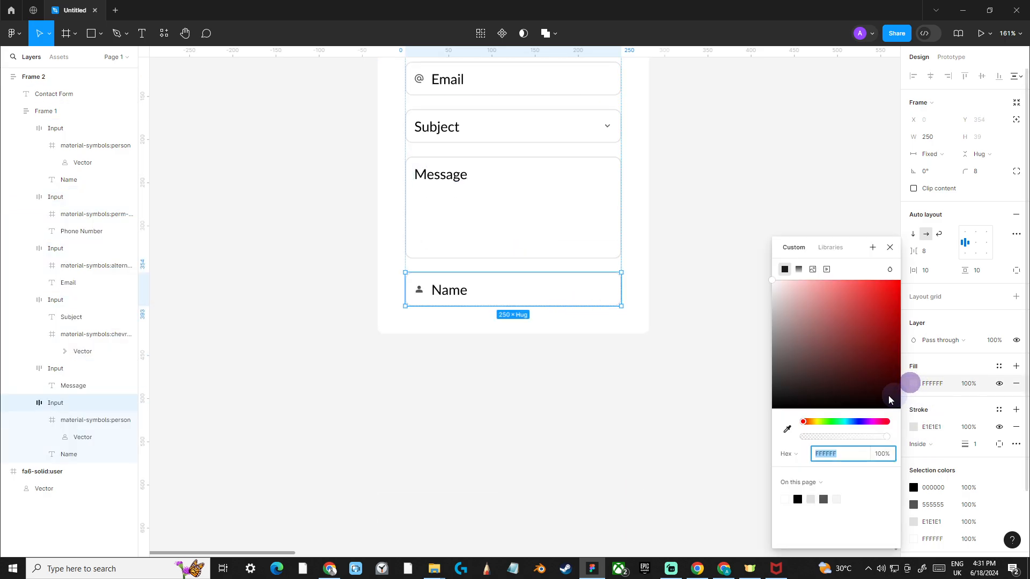
left_click(858, 422)
left_click(857, 289)
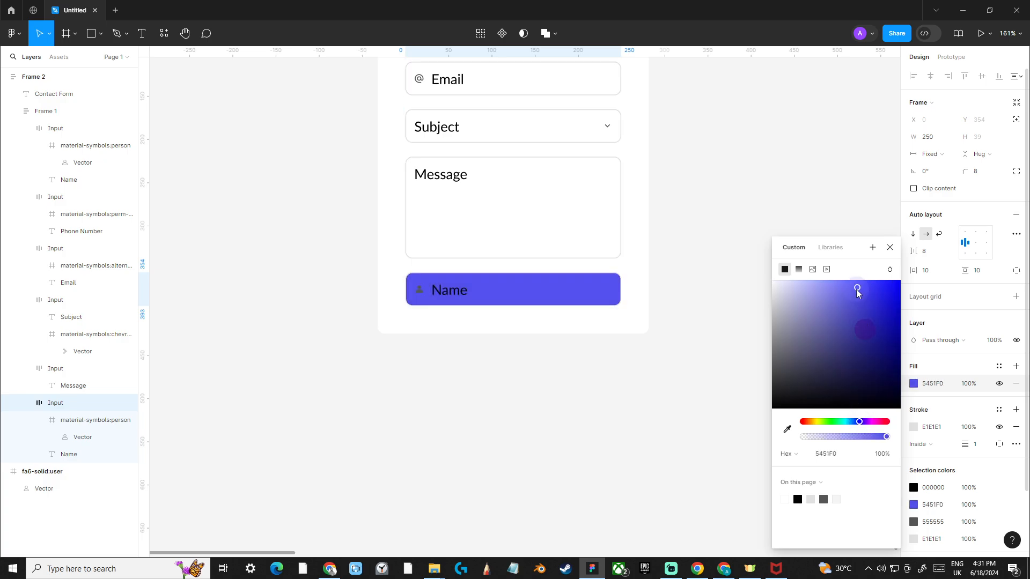
- Delete the person icon from the blue-violet field and set its Name text colour to FFFFFF
left_click(423, 295)
key("Delete")
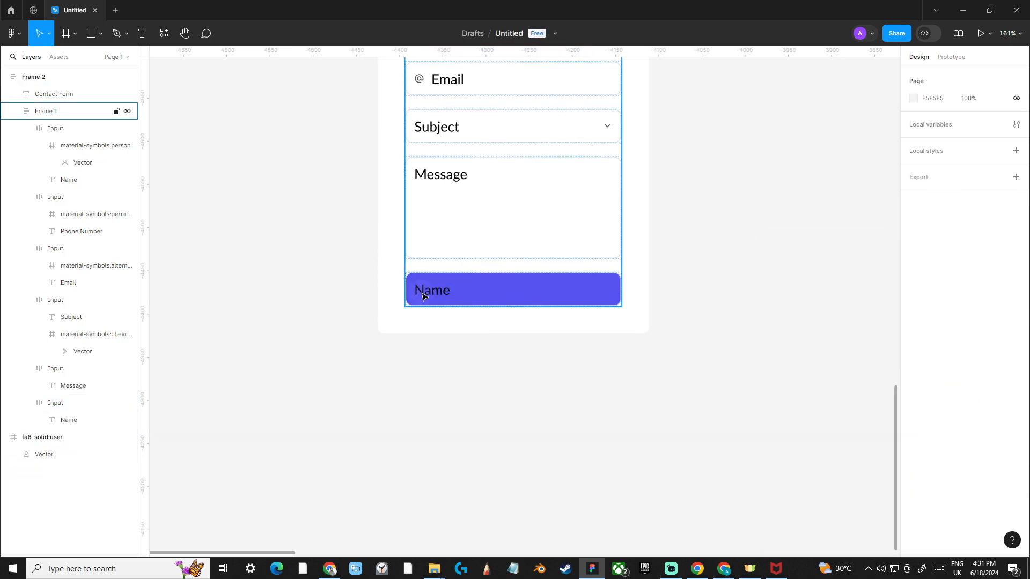
left_click(423, 292)
left_click(927, 356)
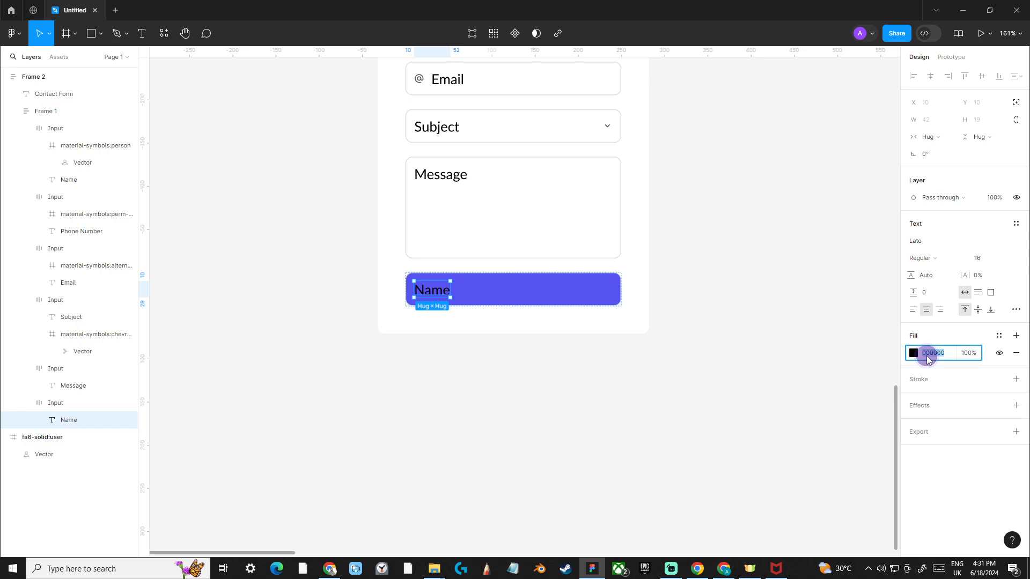
key("Tab")
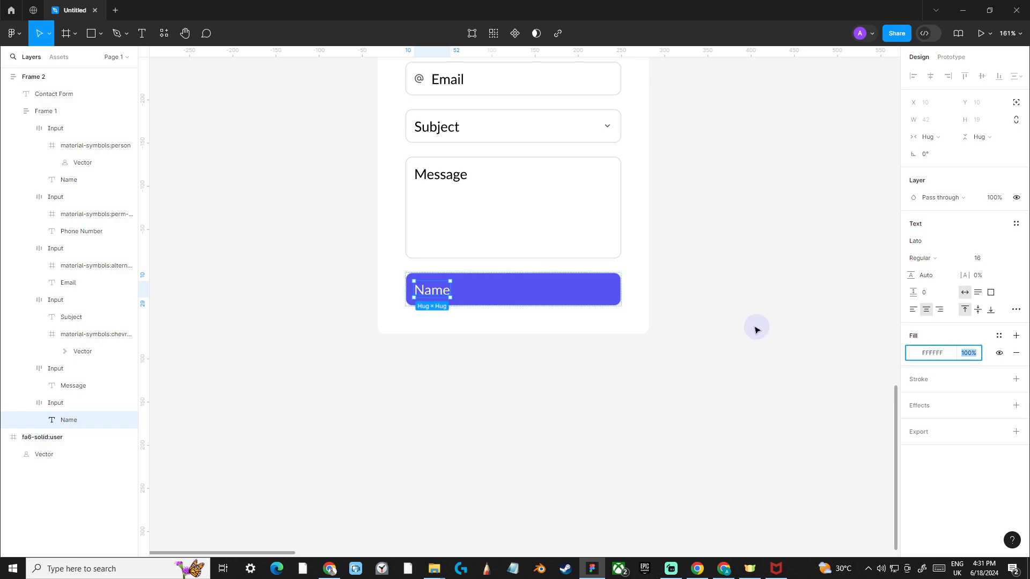
scroll(660, 333, "up", 1)
scroll(652, 338, "up", 1)
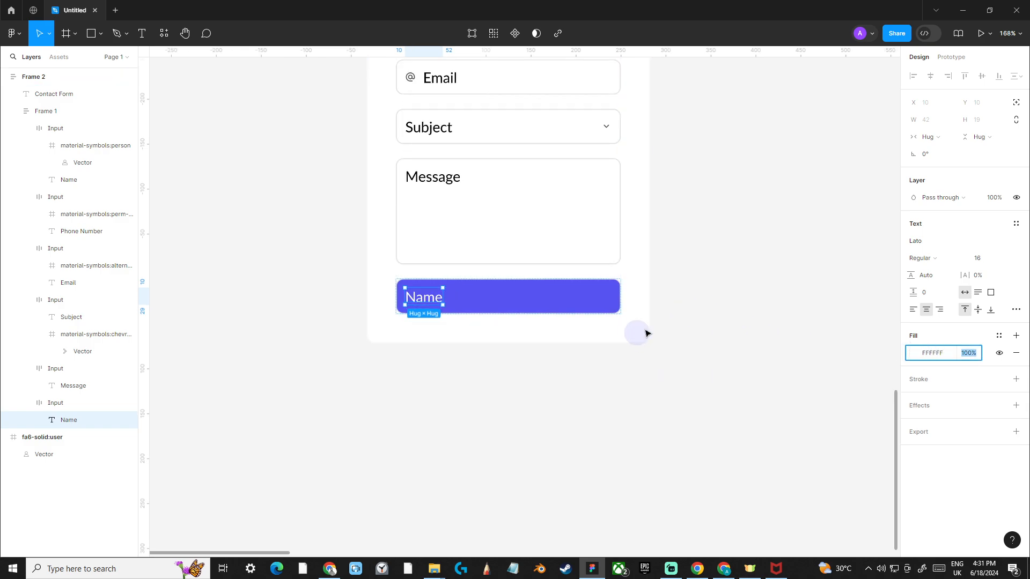
- Centre the contents of the blue-violet field with its auto layout alignment
left_click(699, 299)
left_click(573, 309)
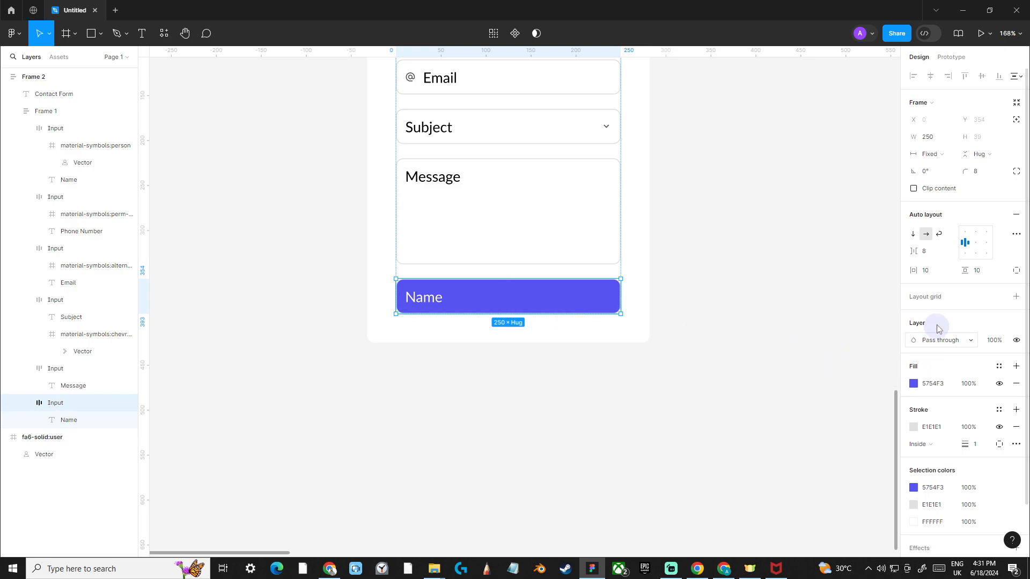
left_click(975, 247)
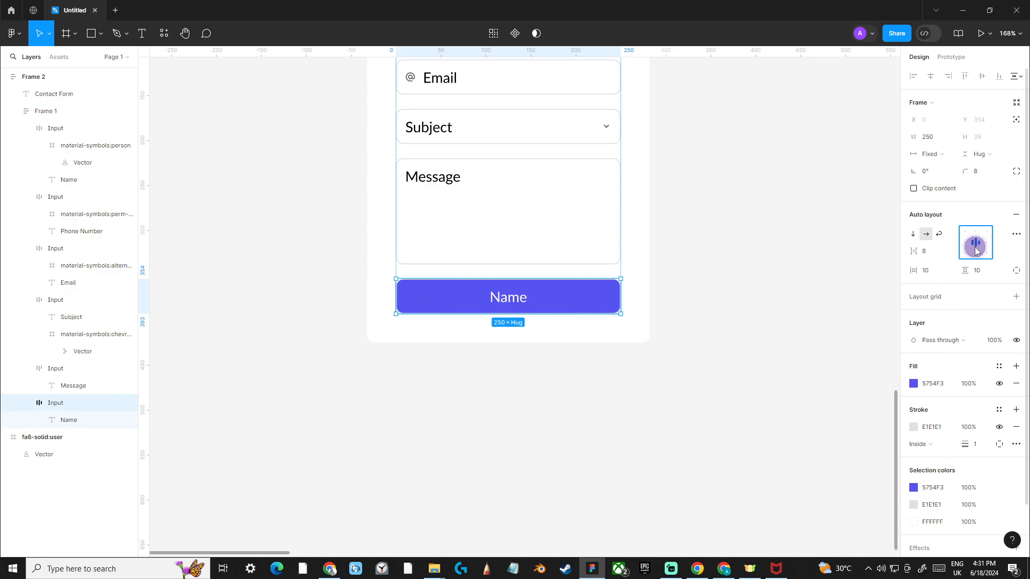
- Set the blue-violet field's text to uppercase and give it a Bold weight
left_click(508, 307)
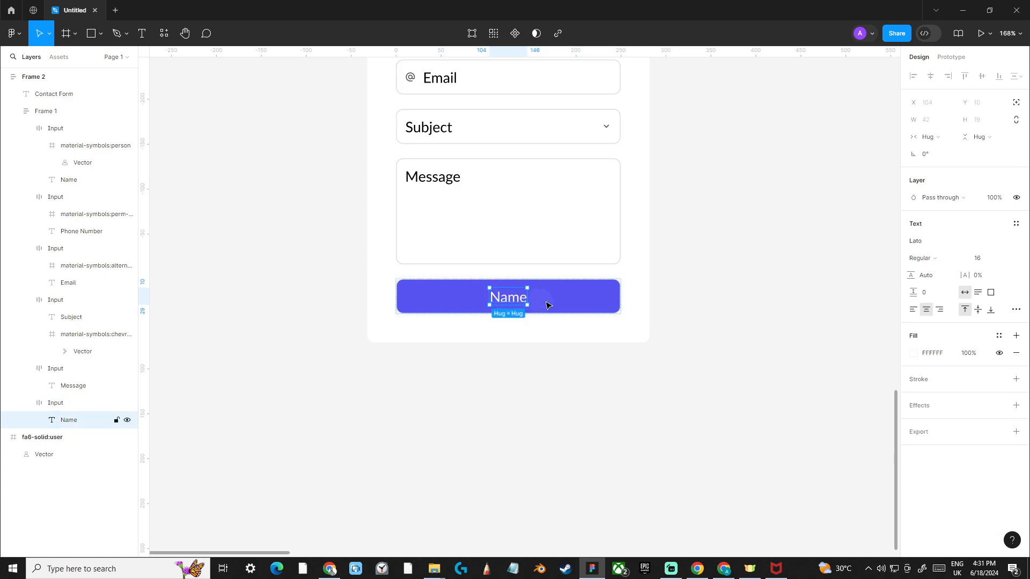
scroll(612, 311, "down", 1)
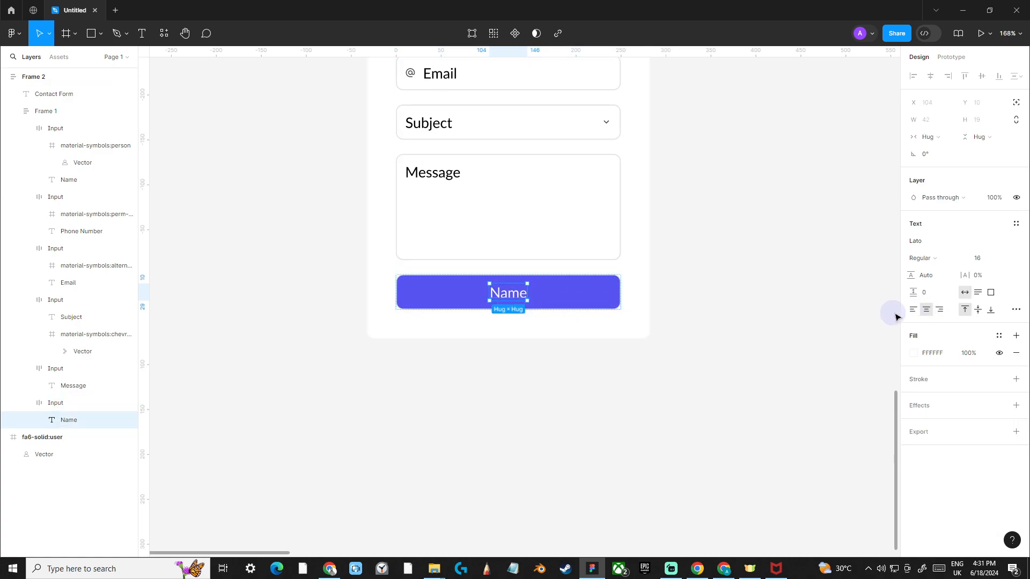
left_click(1017, 310)
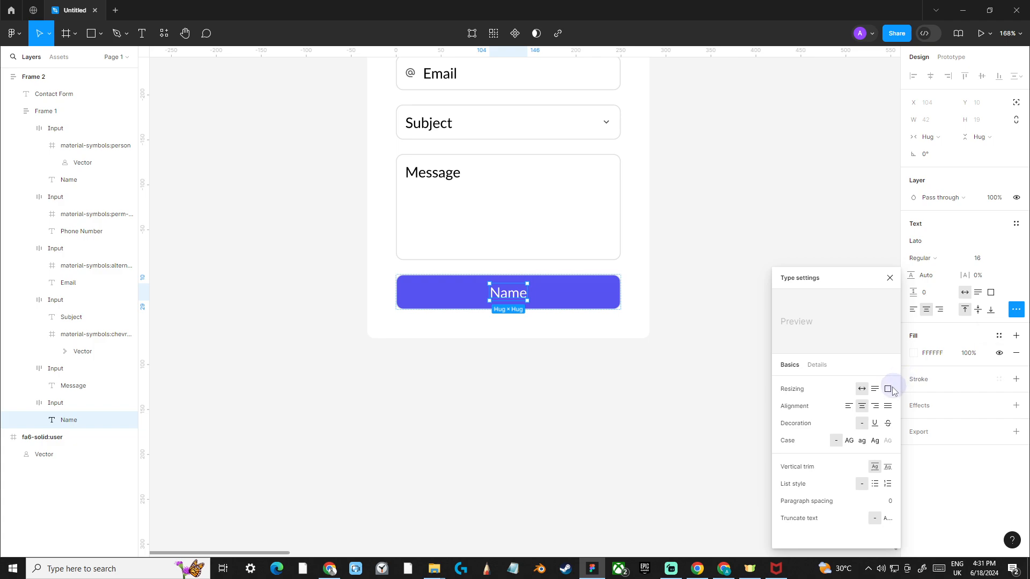
left_click(849, 441)
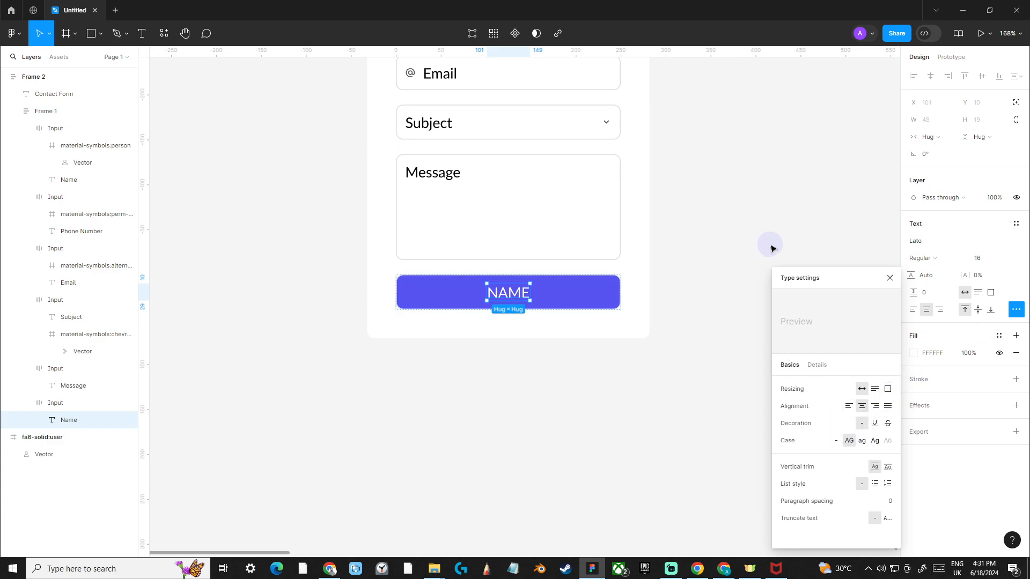
left_click(927, 258)
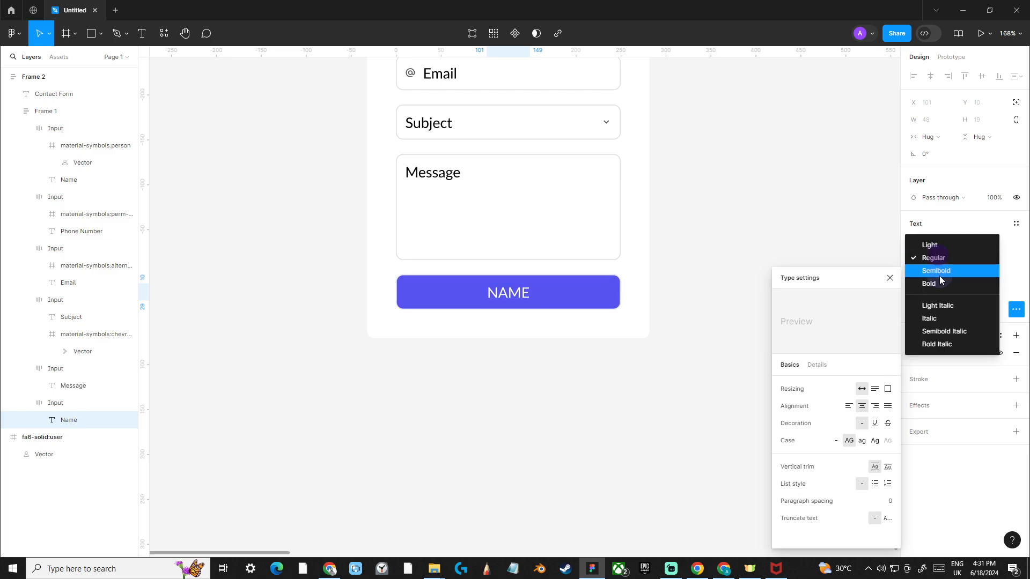
left_click(939, 282)
left_click(740, 273)
- Replace the blue-violet field's text with "SUBMIT" and deselect it
left_click(489, 307)
double_click(509, 293)
type("S")
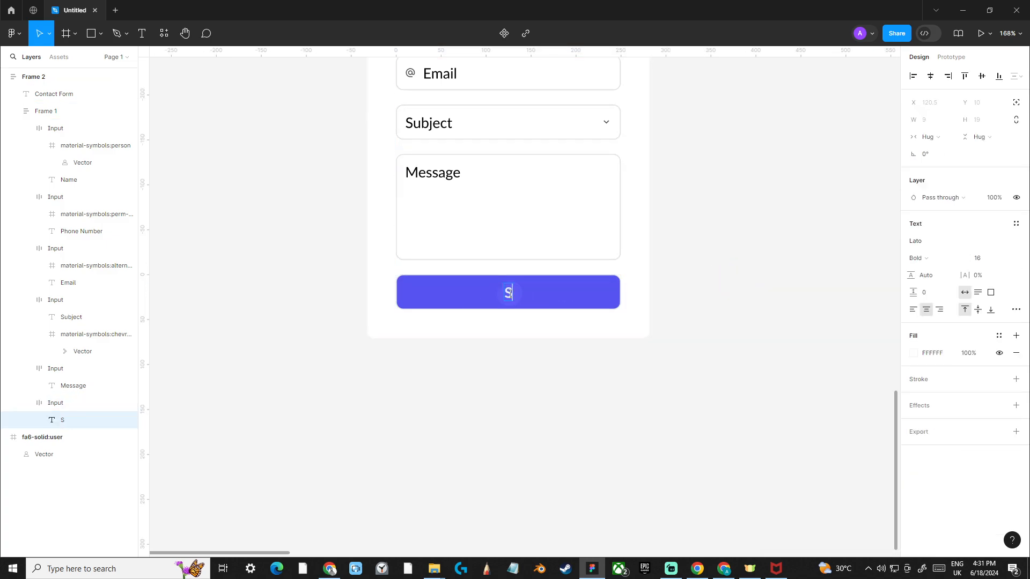
type("UBMIT")
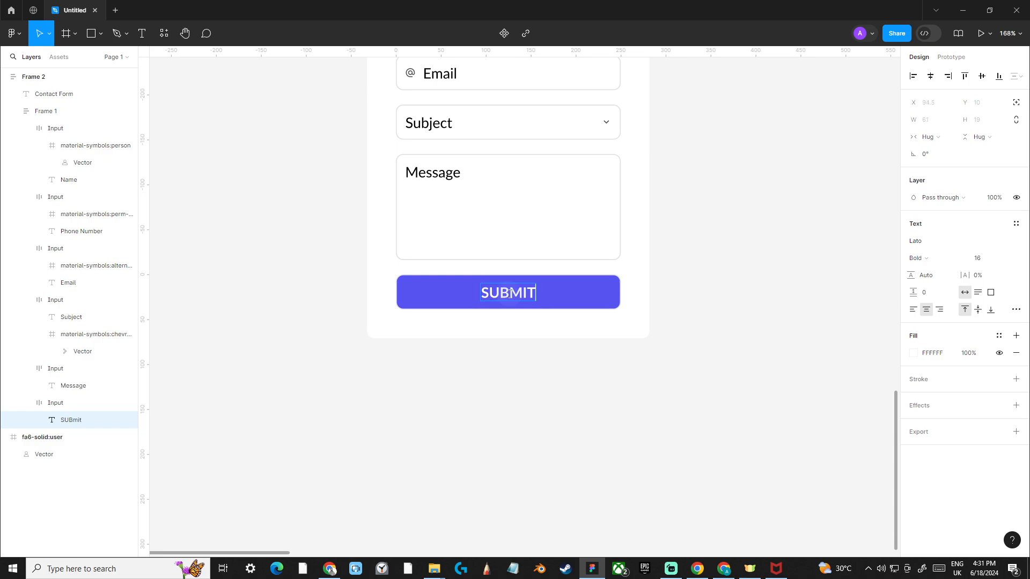
scroll(295, 325, "up", 3)
left_click(320, 323)
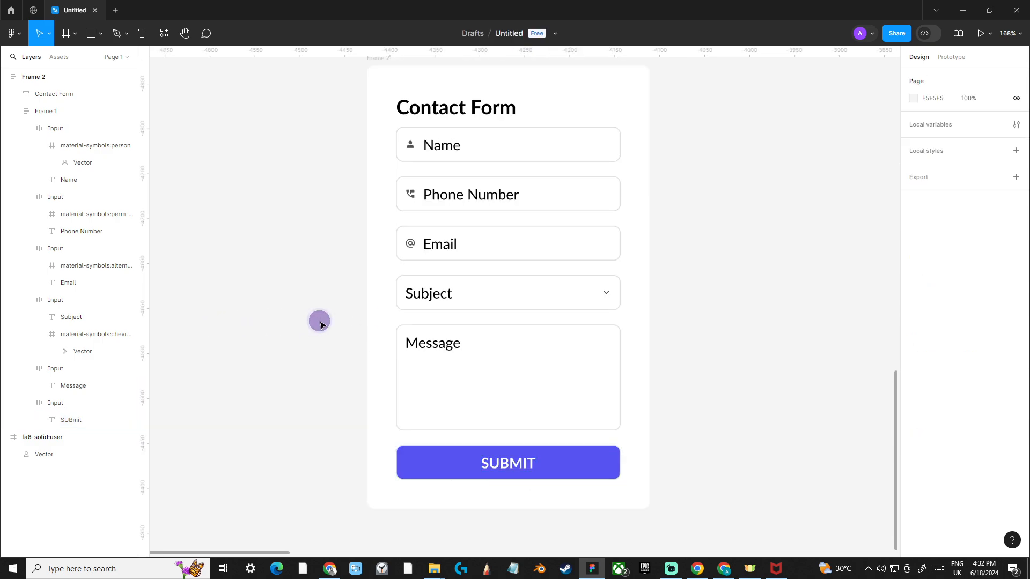
- Set the outer form frame's fill to light grey EBEBEB and deselect the frame
scroll(319, 323, "down", 3)
scroll(413, 131, "up", 5)
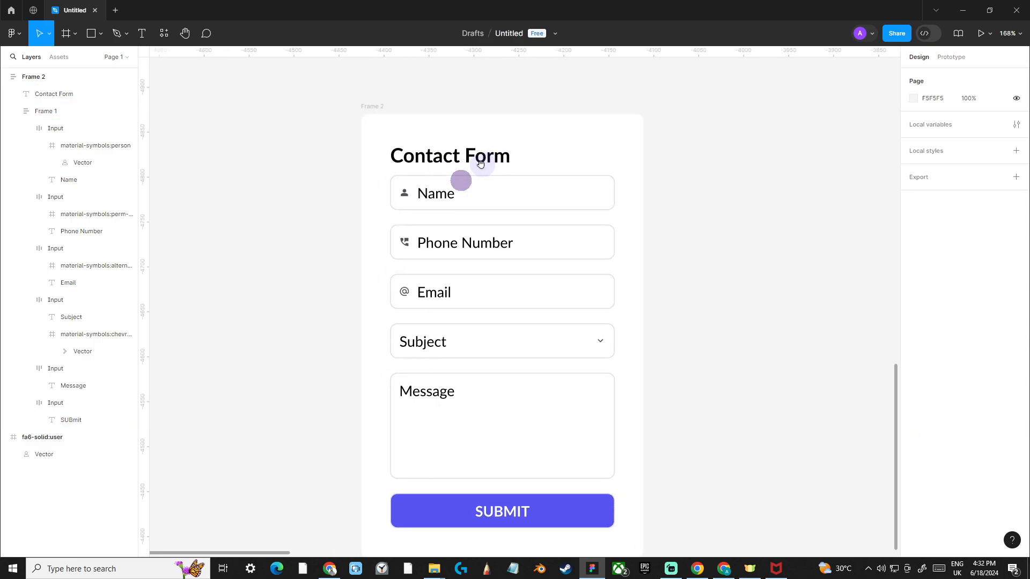
left_click(361, 109)
scroll(941, 368, "down", 1)
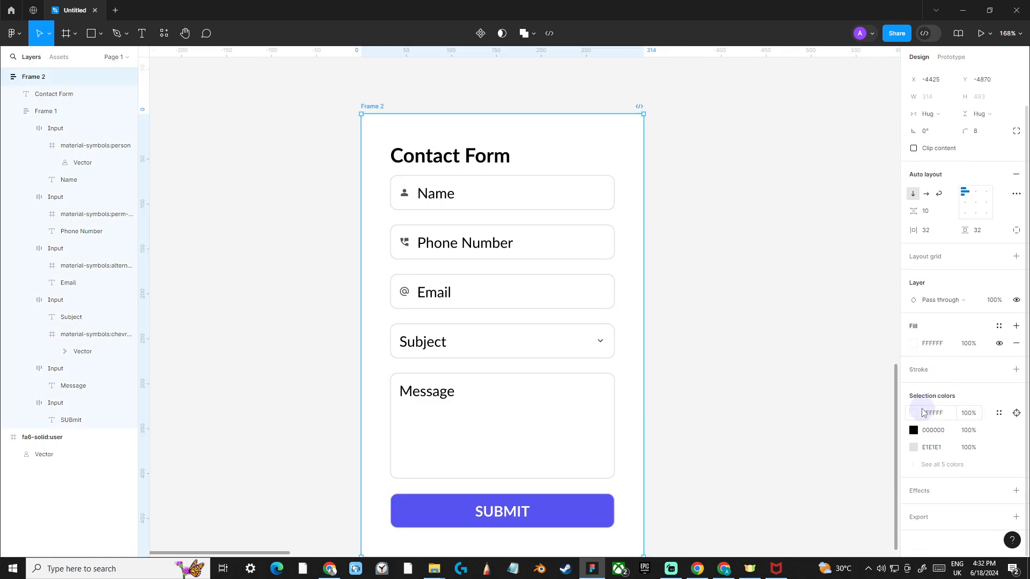
left_click(914, 348)
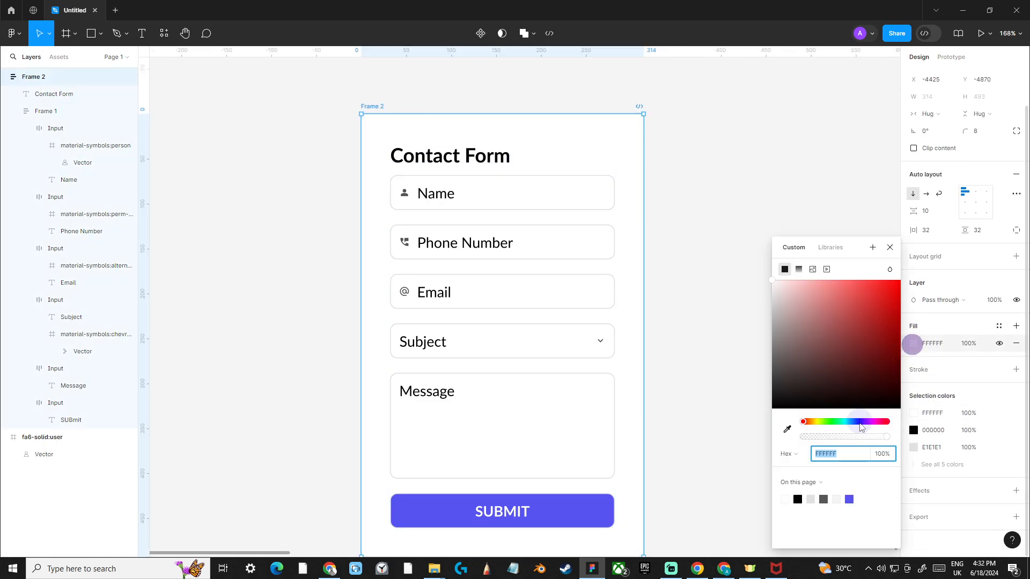
left_click(860, 422)
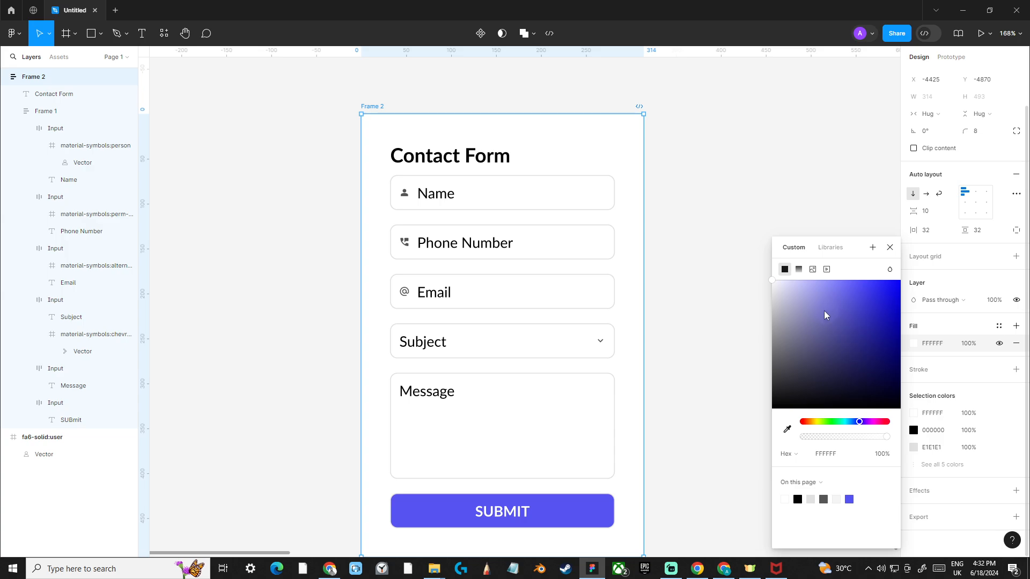
left_click_drag(864, 291, 753, 299)
scroll(641, 289, "down", 1)
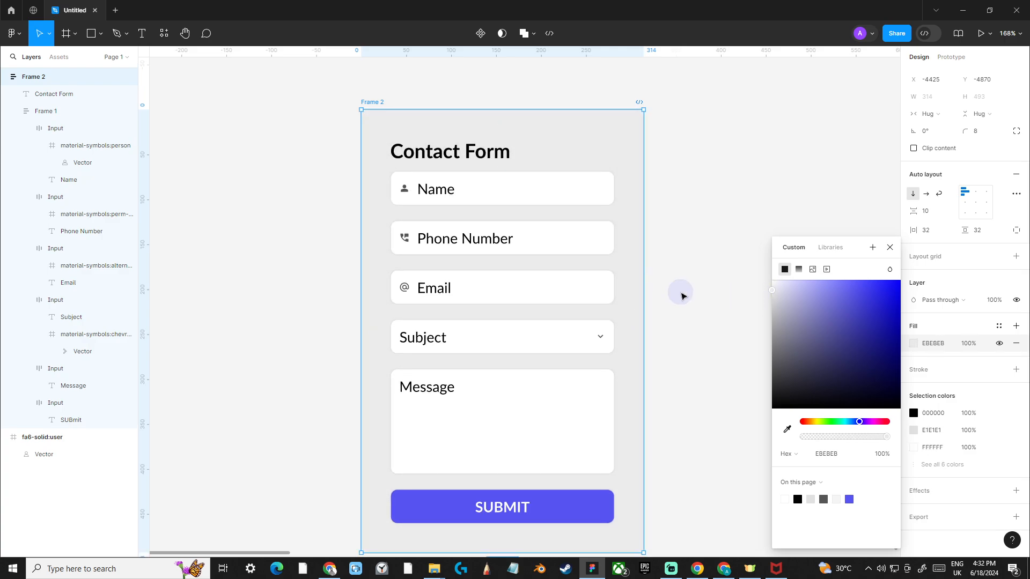
left_click(889, 249)
left_click(753, 251)
- Set the text colour of the Name, Phone Number, Email, Subject and Message labels to grey 9D9D9D
scroll(746, 257, "down", 1)
left_click_drag(721, 279, 625, 257)
scroll(444, 292, "up", 1)
left_click_drag(543, 269, 445, 266)
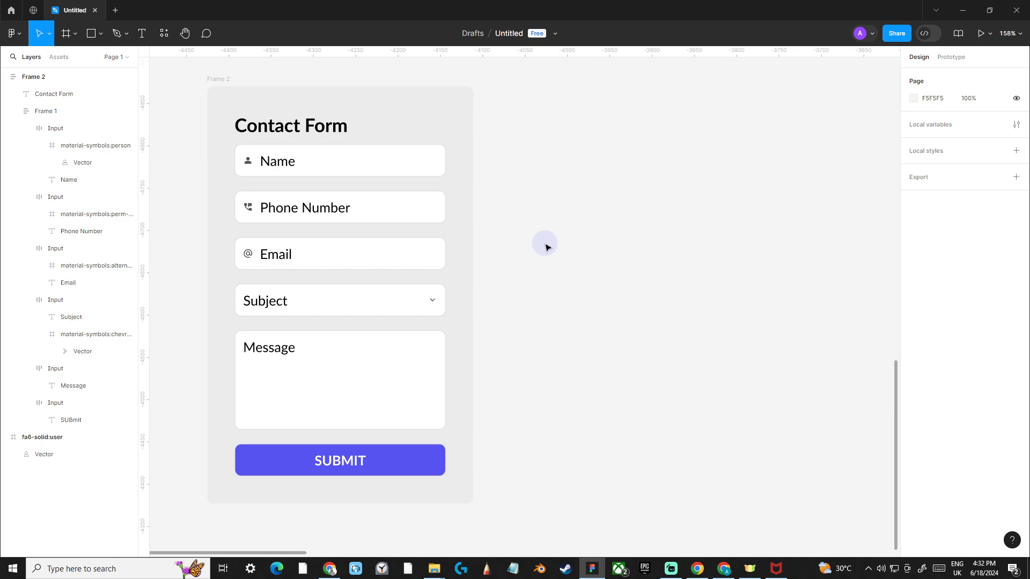
left_click(273, 166, "ctrl")
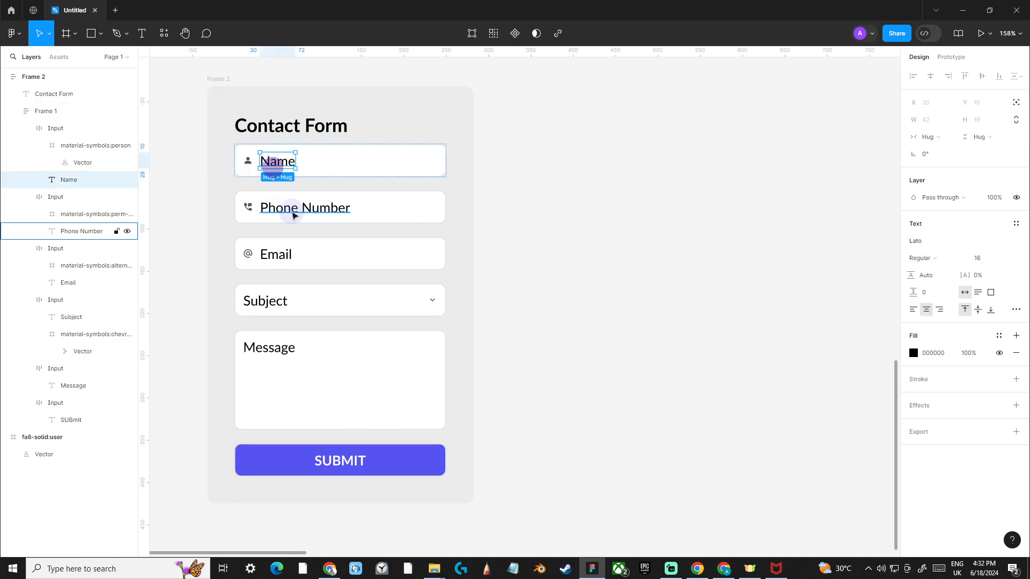
left_click(293, 215, "ctrl+shift")
left_click(280, 257, "ctrl+shift")
left_click(275, 306, "ctrl+shift")
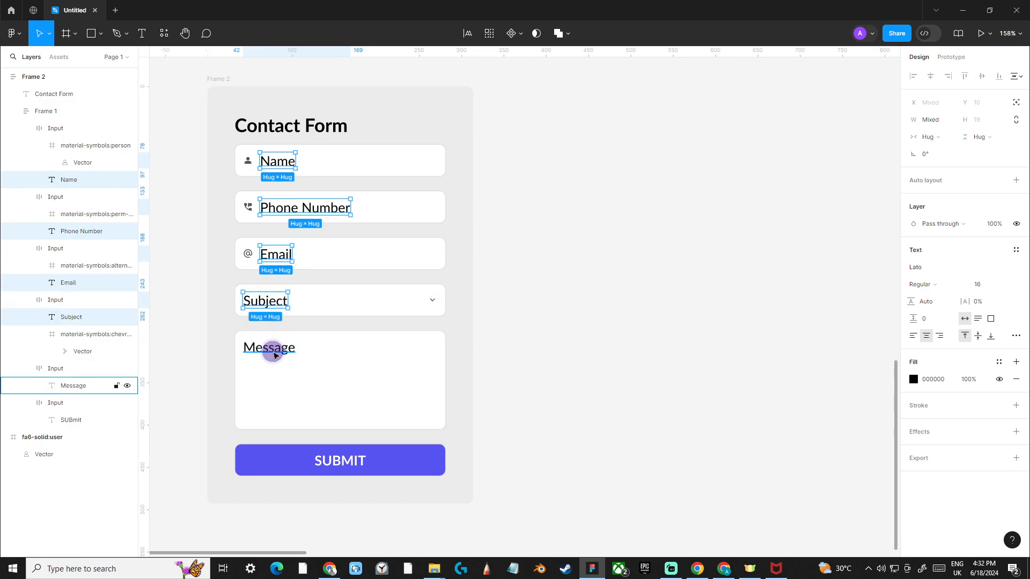
left_click(274, 355, "ctrl+shift")
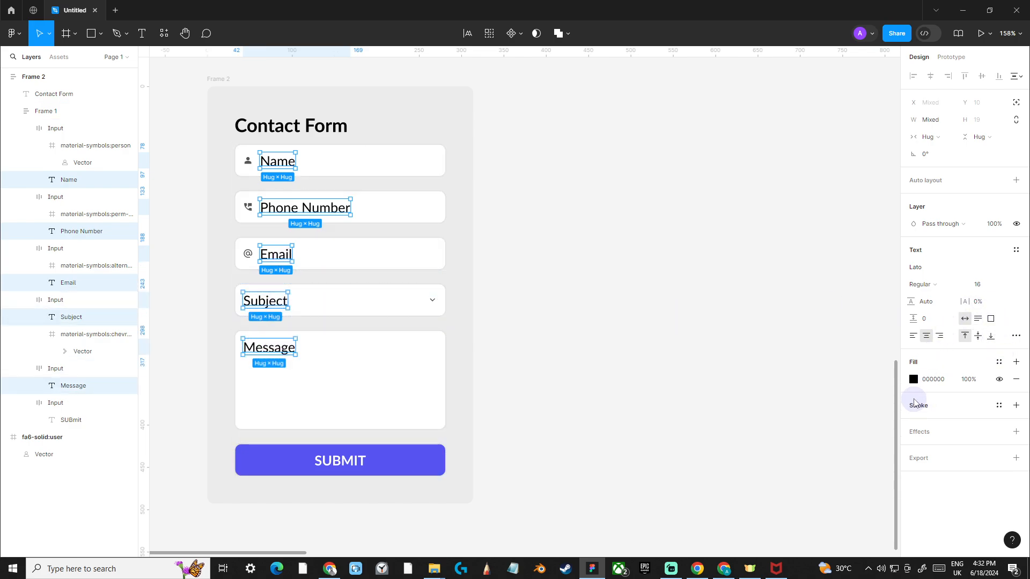
left_click(913, 380)
left_click_drag(777, 316, 767, 335)
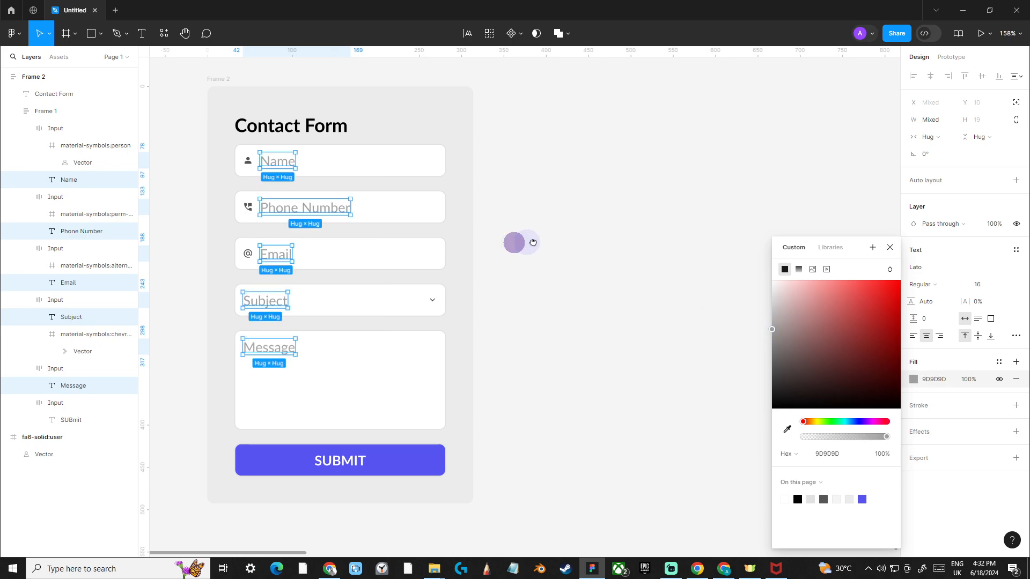
- Set the stroke colour of all five input field frames, from Name to Message, to D2D2D2
scroll(516, 241, "left", 2)
left_click(434, 162)
left_click(456, 206, "shift")
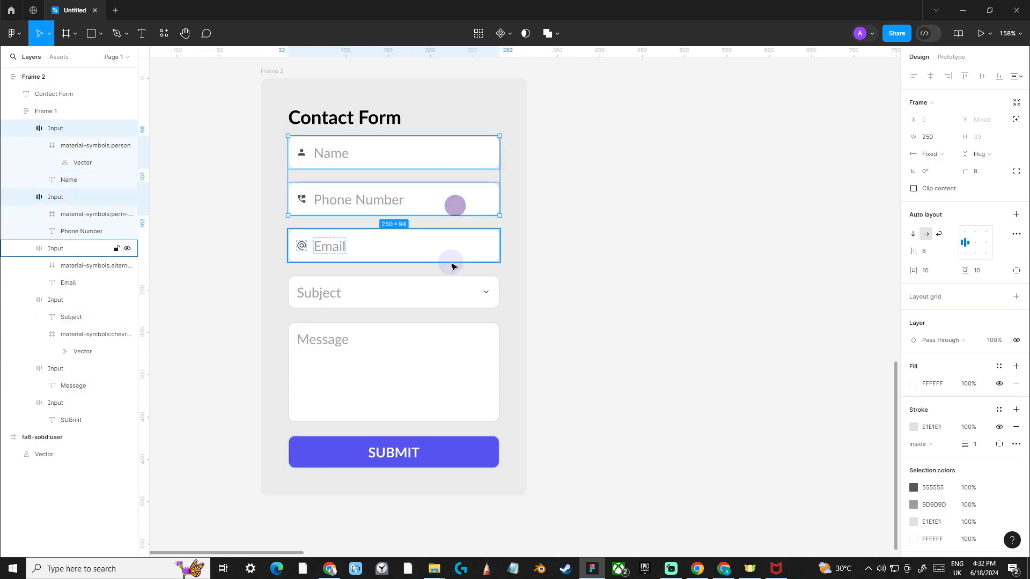
left_click(453, 253, "shift")
left_click(450, 295, "shift")
left_click(445, 350, "shift")
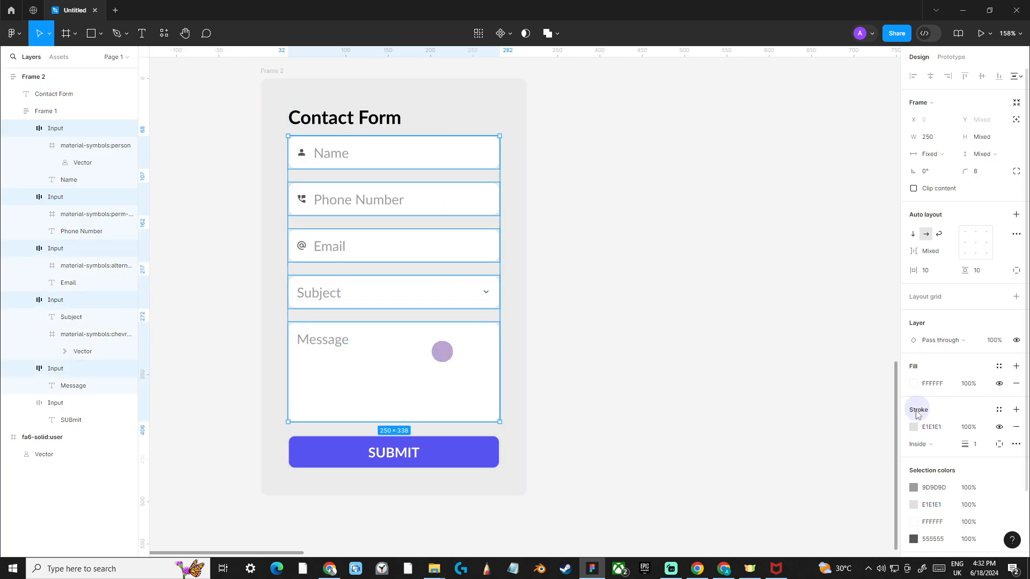
left_click(914, 428)
left_click_drag(774, 298, 771, 306)
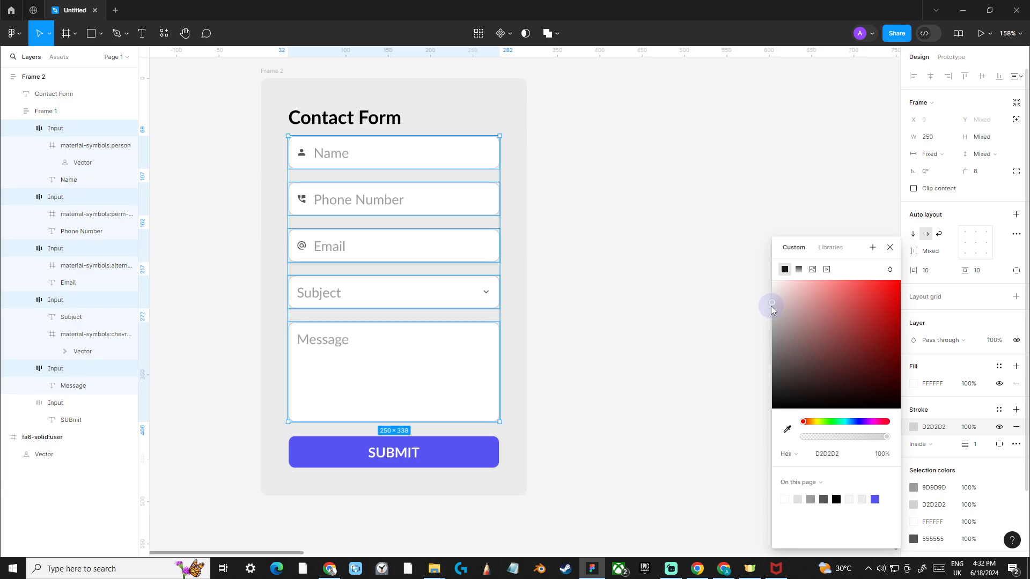
left_click(626, 224)
scroll(626, 231, "left", 1)
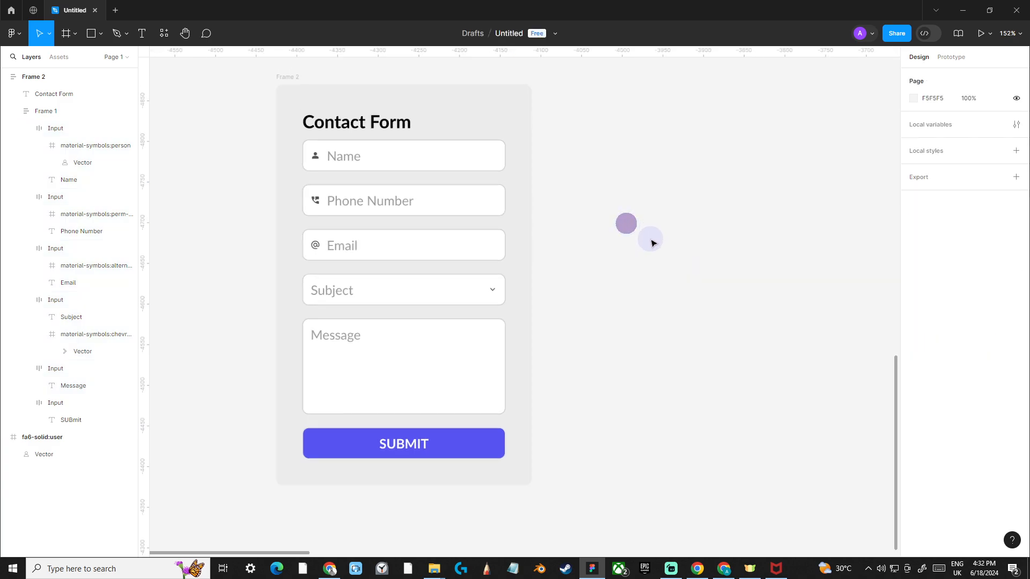
- Set the Contact Form heading's text colour to 212121 and deselect it
left_click_drag(643, 284, 559, 309)
scroll(701, 280, "down", 1)
scroll(416, 246, "up", 2)
scroll(617, 230, "down", 1)
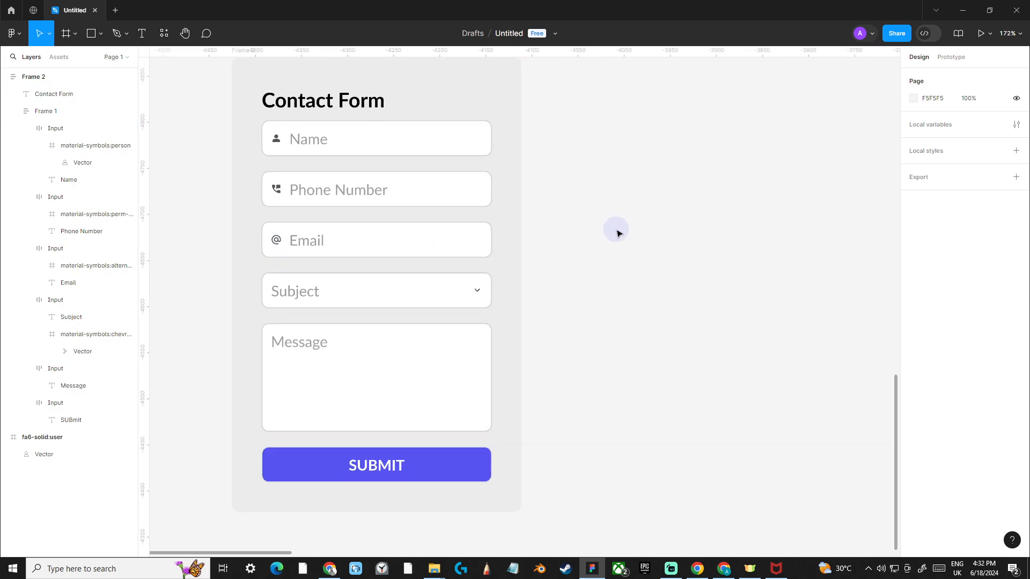
left_click(338, 106)
left_click(933, 353)
type("212121")
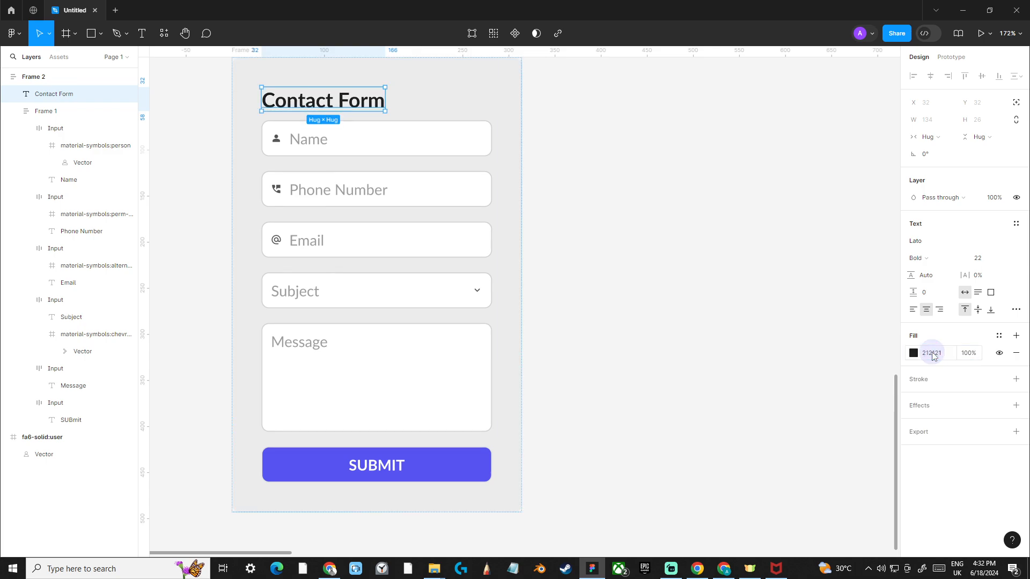
left_click(641, 323)
left_click_drag(600, 317, 508, 302)
scroll(552, 322, "down", 1)
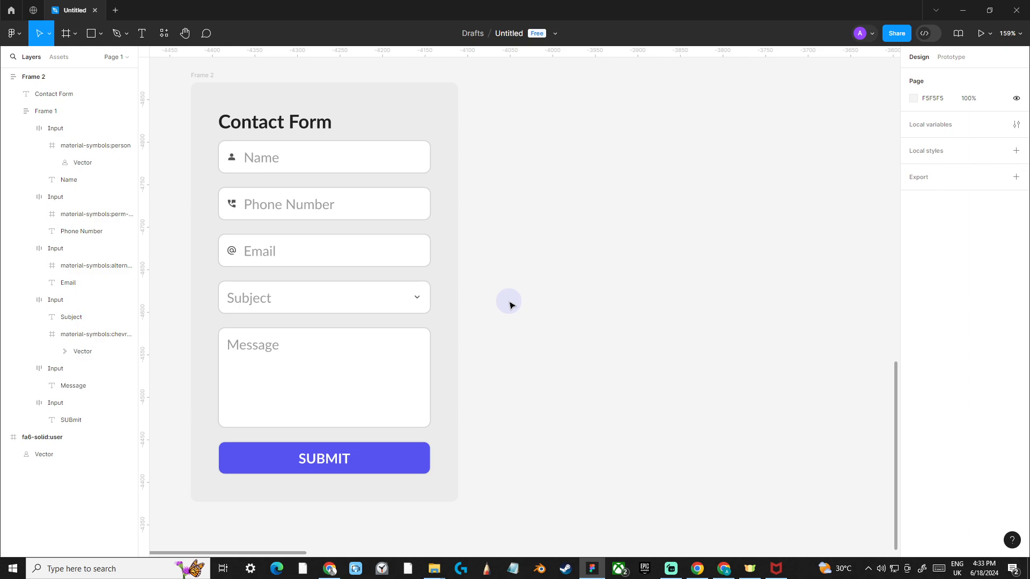